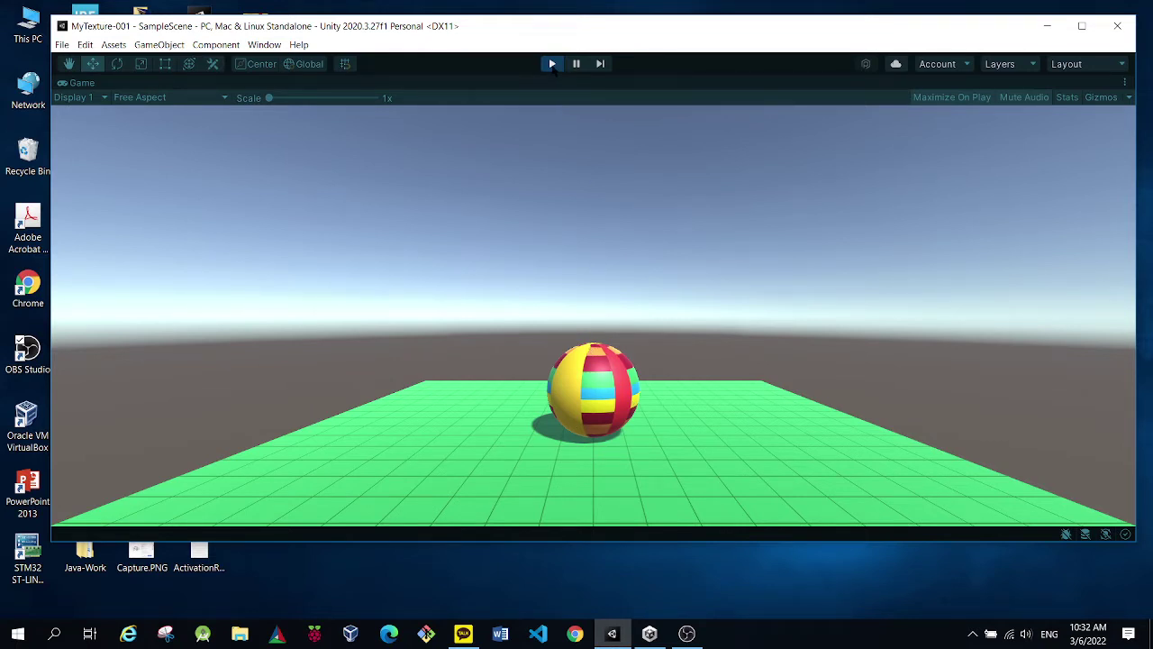
# Stop the play mode preview and inspect the components of the Plane and the Sphere, including the Sphere's Rigidbody settings.
pyautogui.click(552, 64)
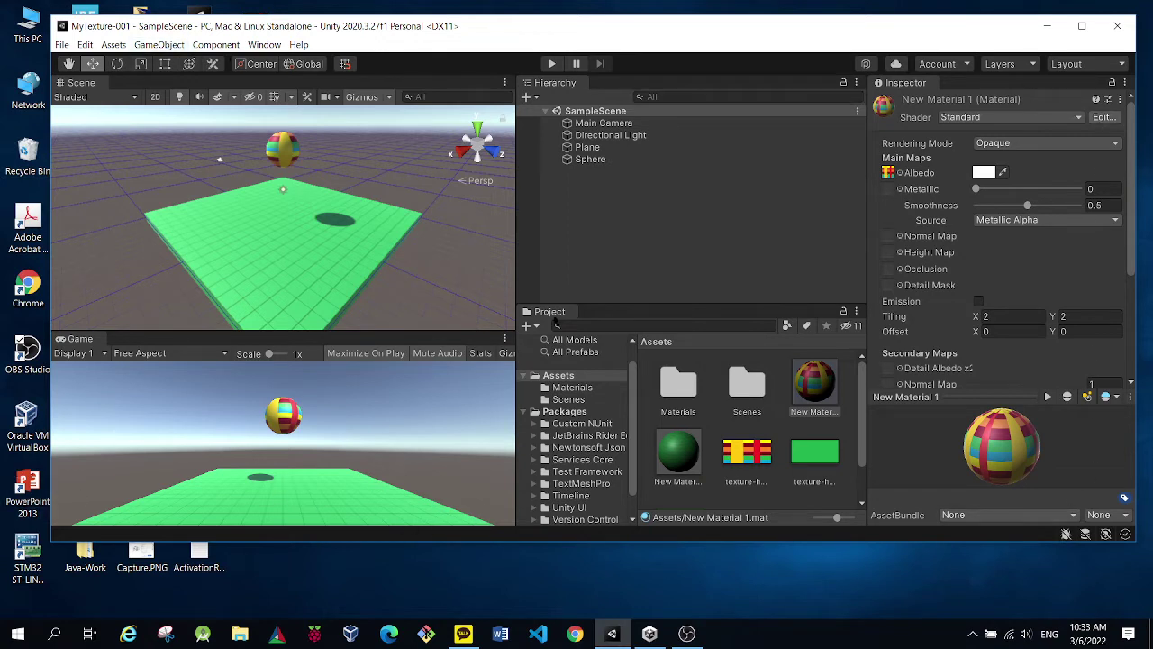
pyautogui.click(584, 151)
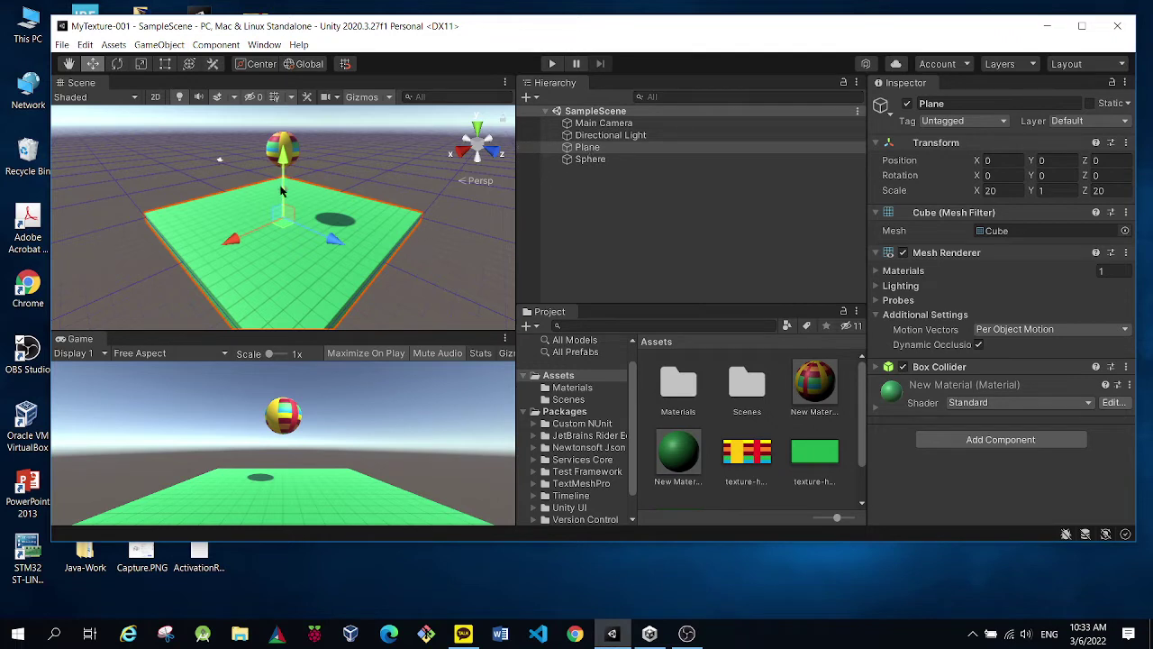
pyautogui.click(590, 159)
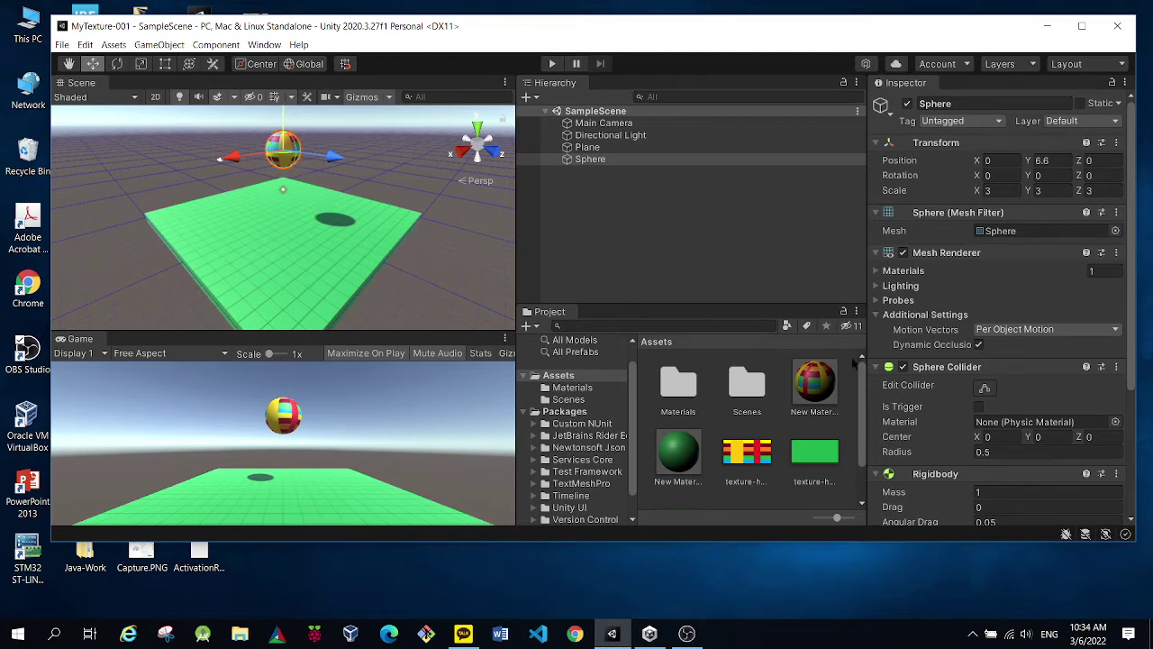
pyautogui.scroll(-4, 914, 436)
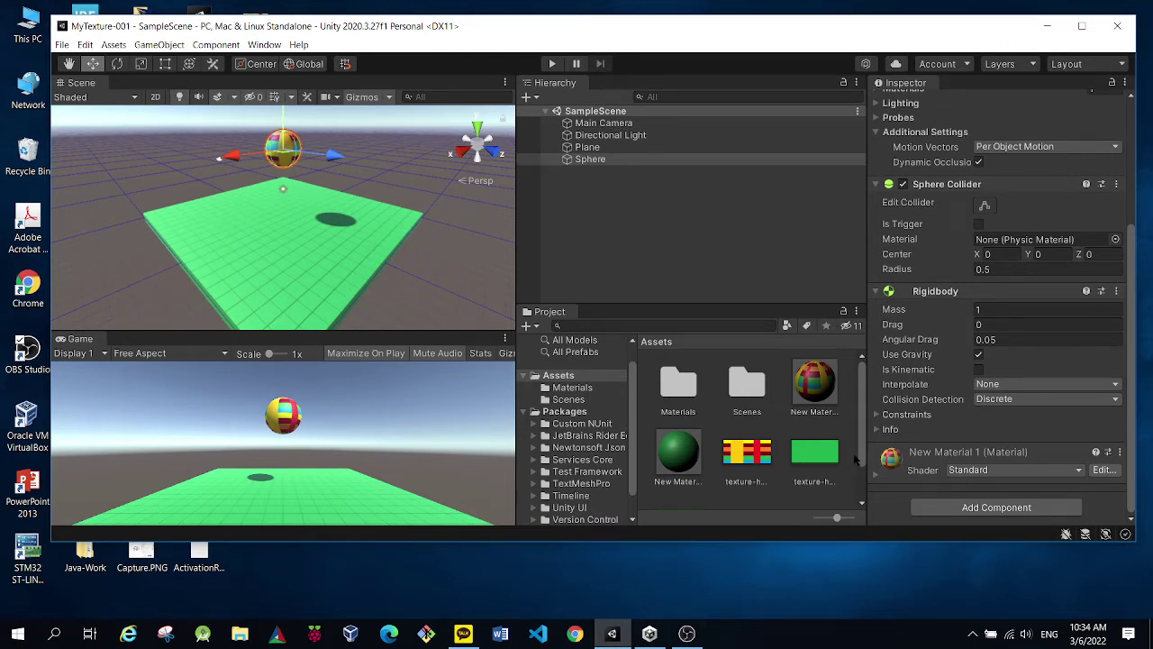
# Examine the striped and green texture images and the settings of New Material 1 in the Assets folder.
pyautogui.click(765, 464)
pyautogui.click(819, 456)
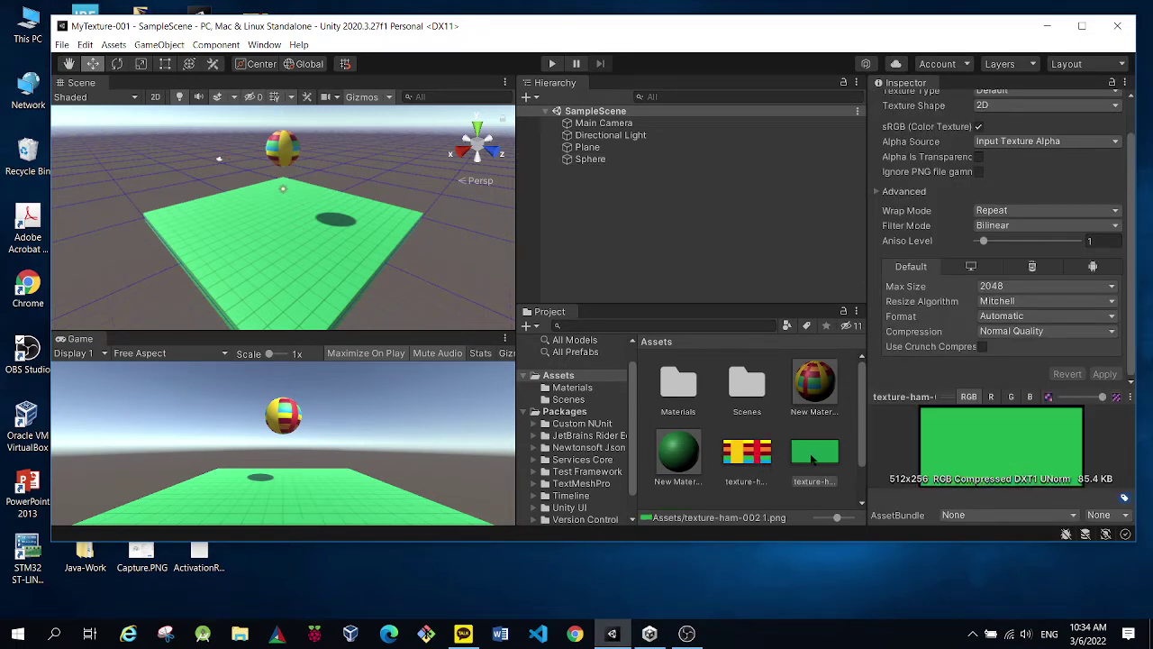
pyautogui.click(756, 453)
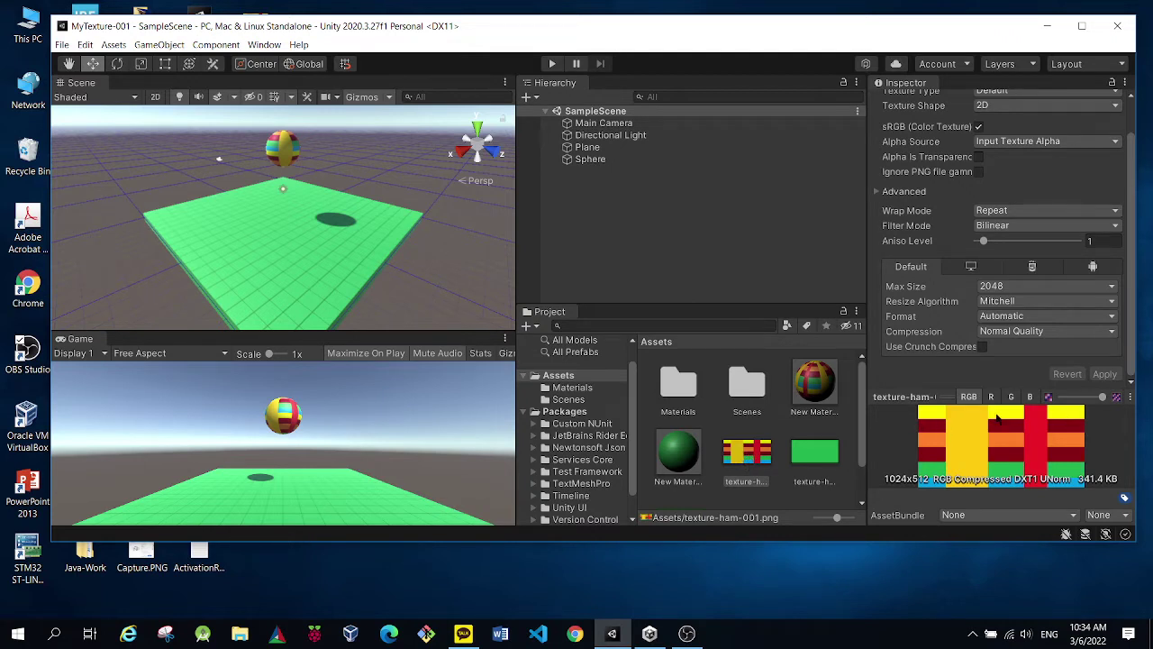
pyautogui.click(821, 460)
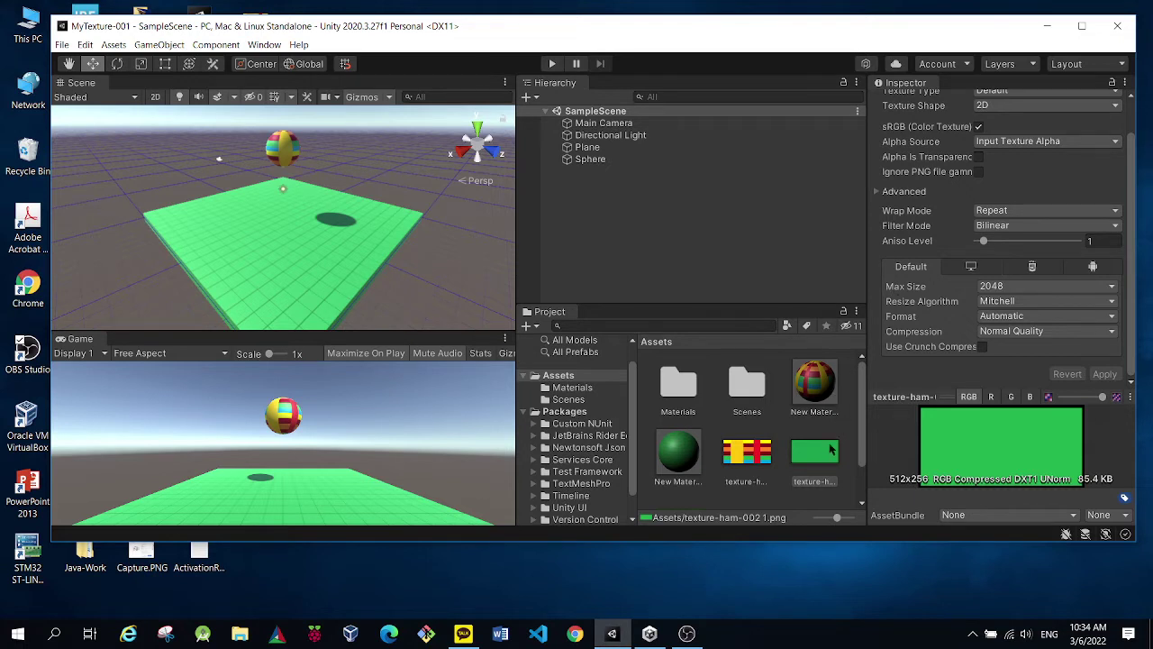
pyautogui.click(816, 396)
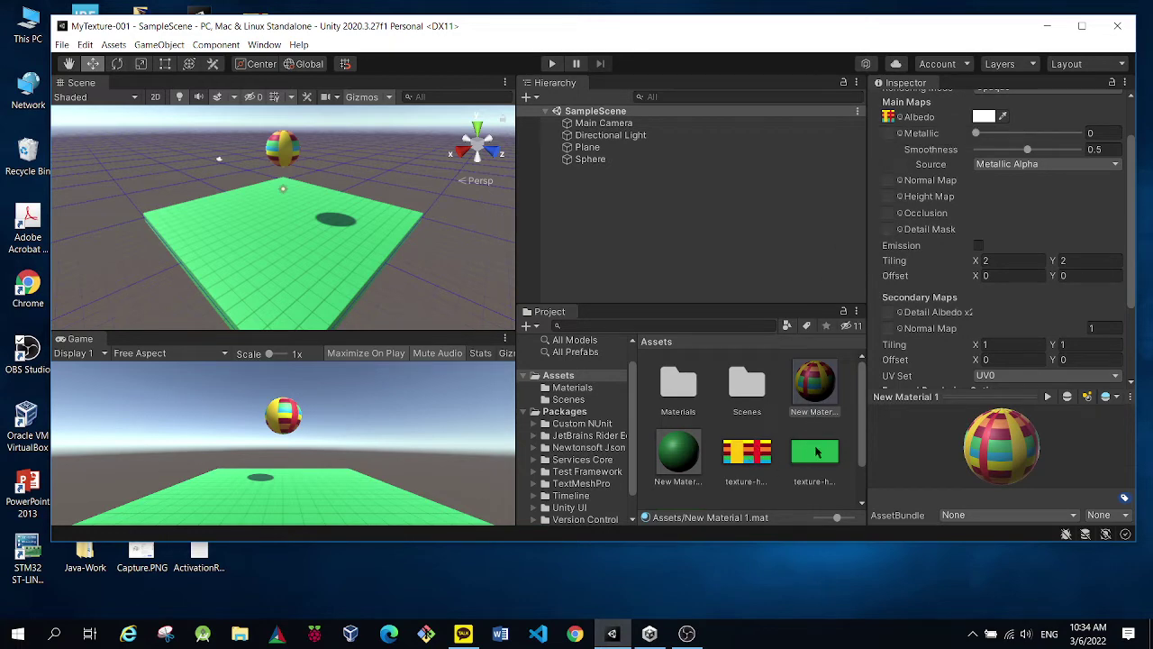
# Switch to Paint by finding it through the Windows search, opening a blank canvas.
pyautogui.moveTo(488, 36); pyautogui.dragTo(531, 38)
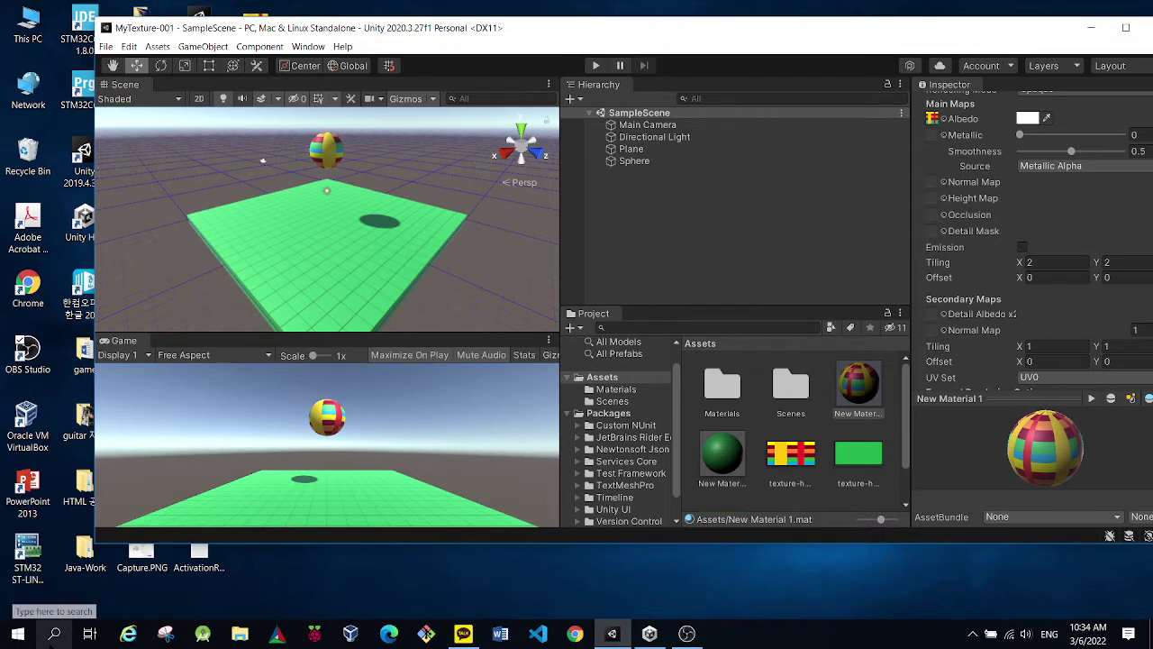
pyautogui.click(54, 634)
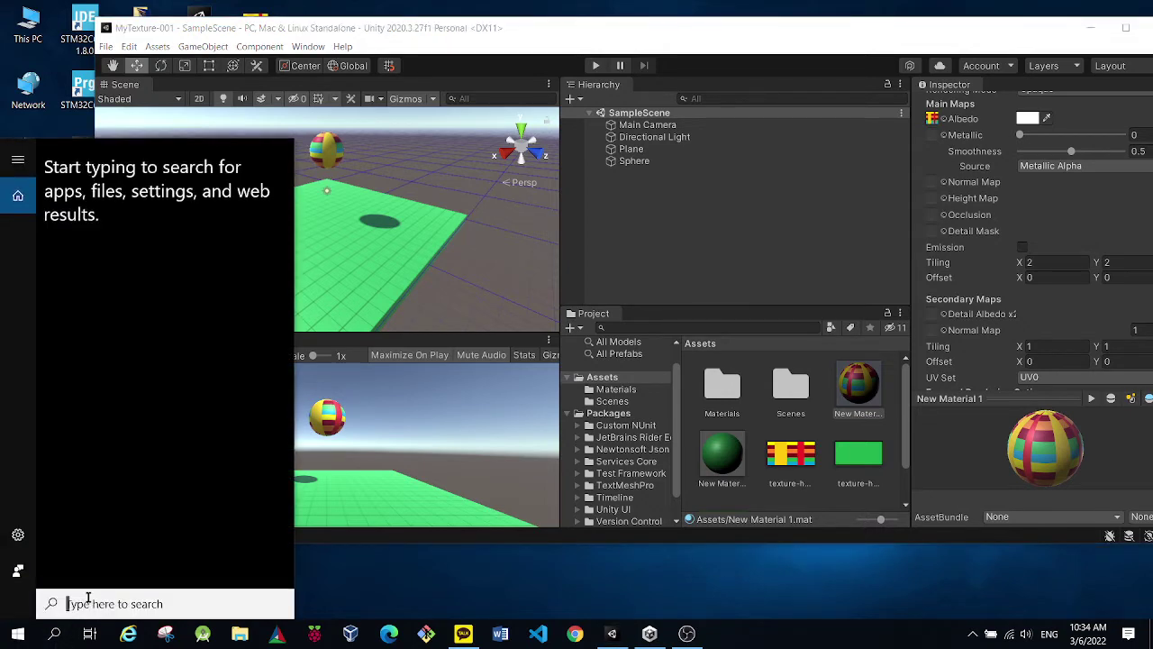
pyautogui.write('pic')
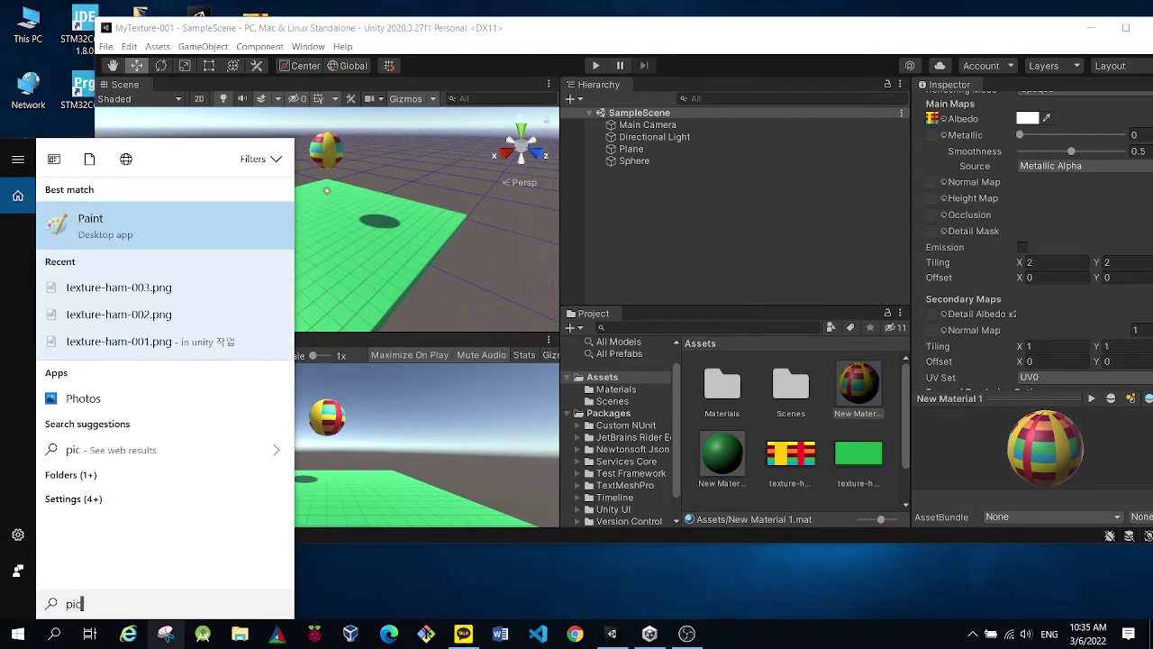
pyautogui.click(99, 236)
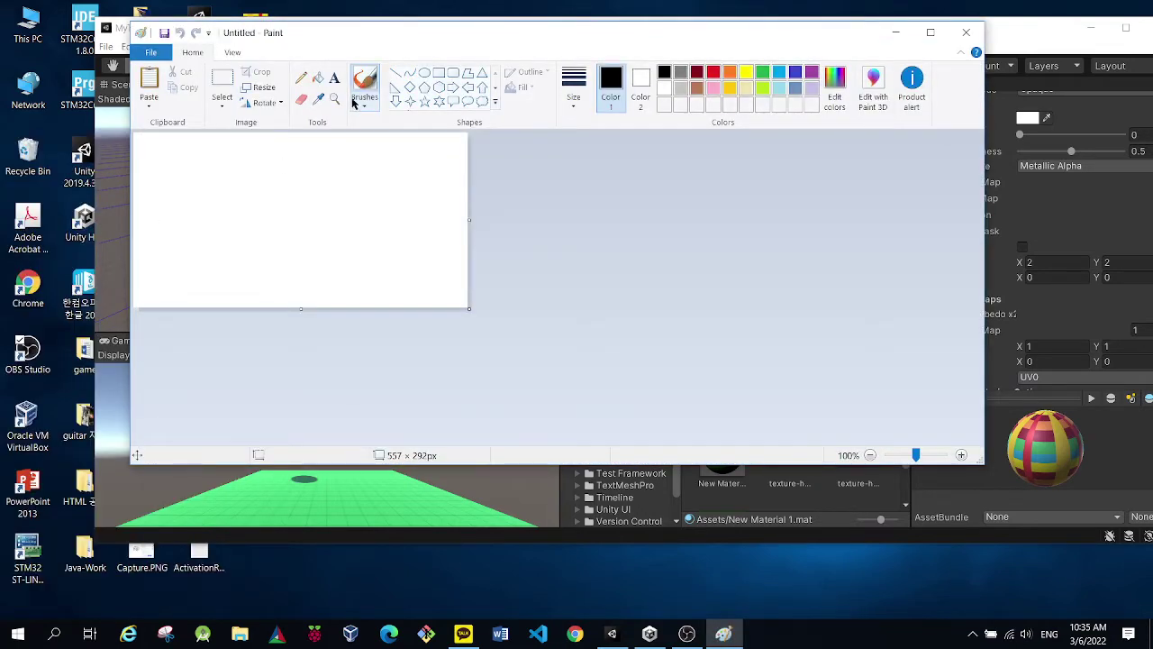
pyautogui.moveTo(362, 34); pyautogui.dragTo(332, 34)
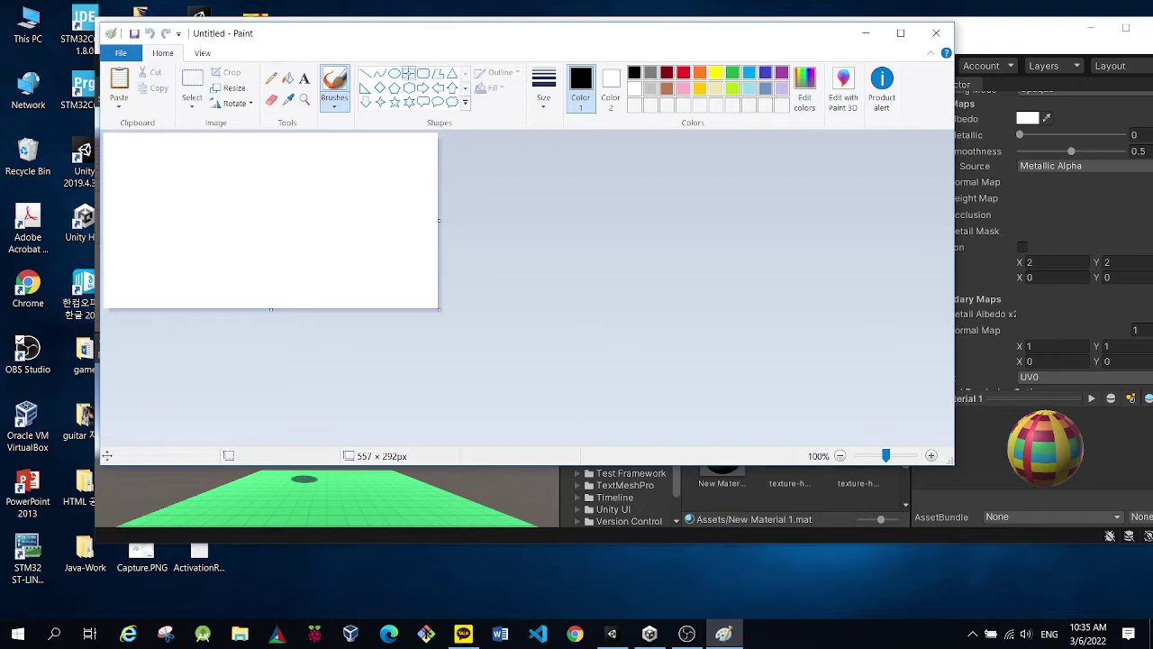
# Choose the Rectangle shape and set Color 1 to the basic dark green, slightly adjusting its luminosity.
pyautogui.click(409, 75)
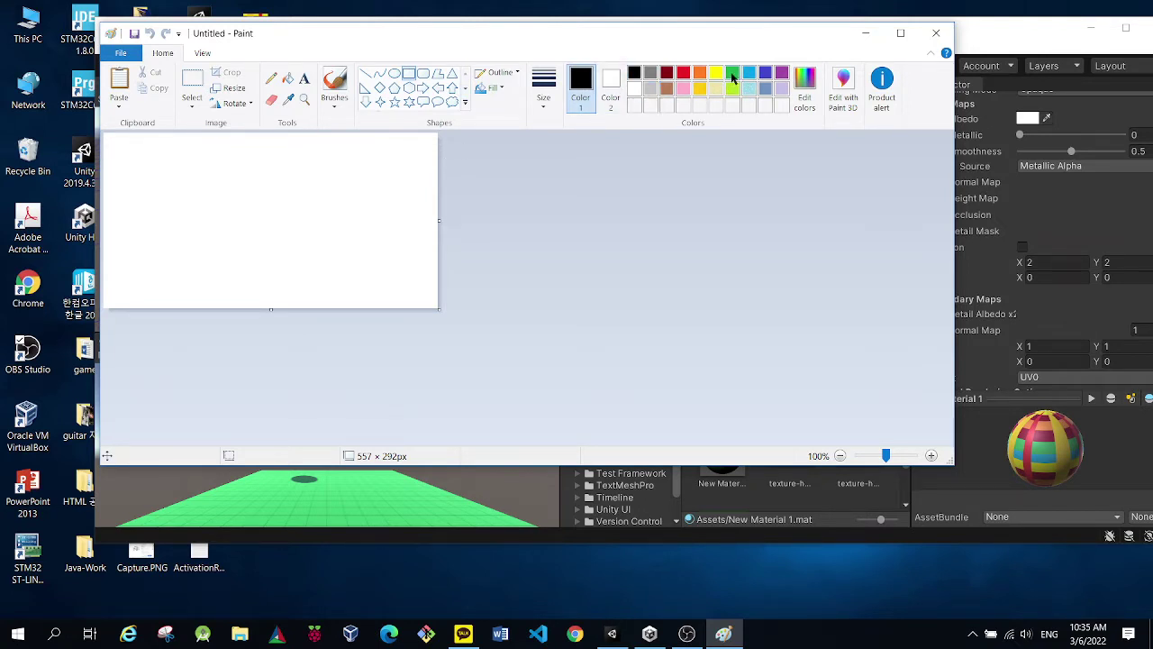
pyautogui.click(805, 88)
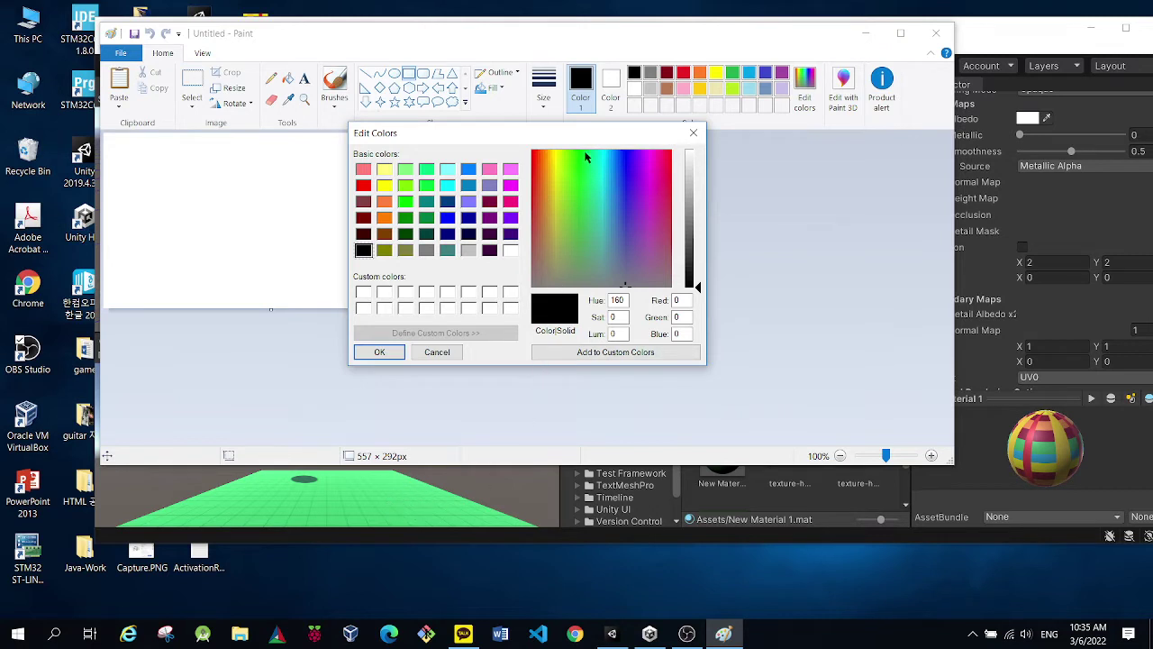
pyautogui.click(426, 200)
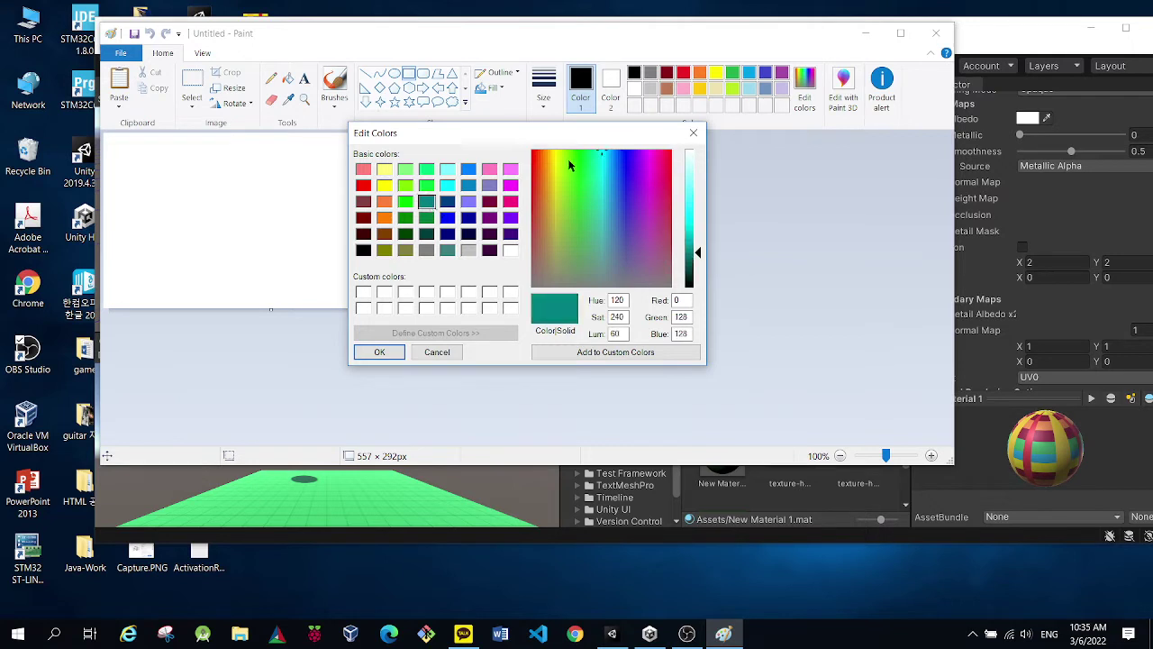
pyautogui.click(406, 217)
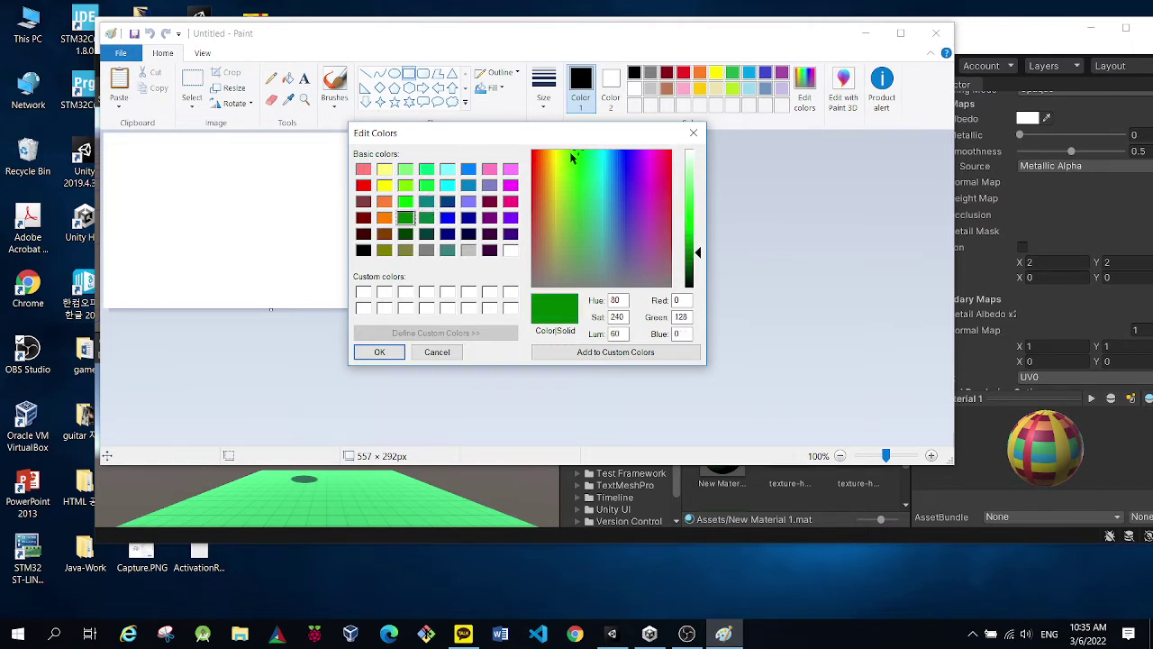
pyautogui.moveTo(699, 257)
pyautogui.mouseDown()
pyautogui.moveTo(698, 241)
pyautogui.moveTo(700, 253)
pyautogui.mouseUp()
pyautogui.click(380, 351)
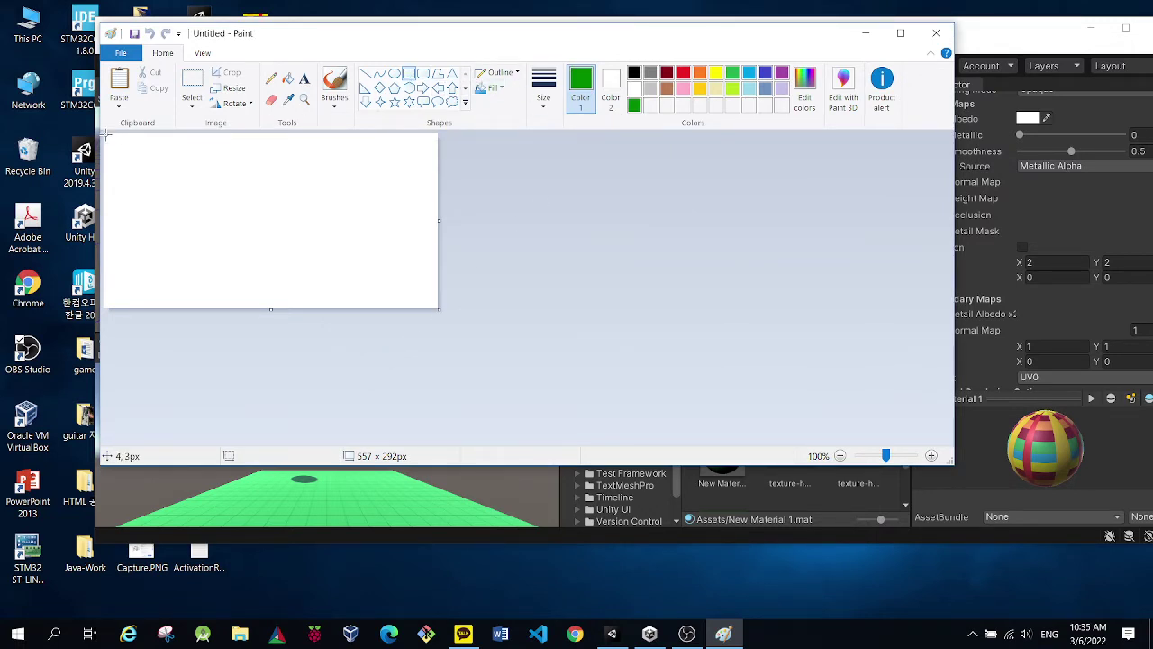
# Draw a rectangle about 553 × 291 px along the canvas edges and fill its interior with the lighter palette green.
pyautogui.moveTo(105, 133); pyautogui.dragTo(436, 307)
pyautogui.moveTo(436, 308); pyautogui.dragTo(437, 307)
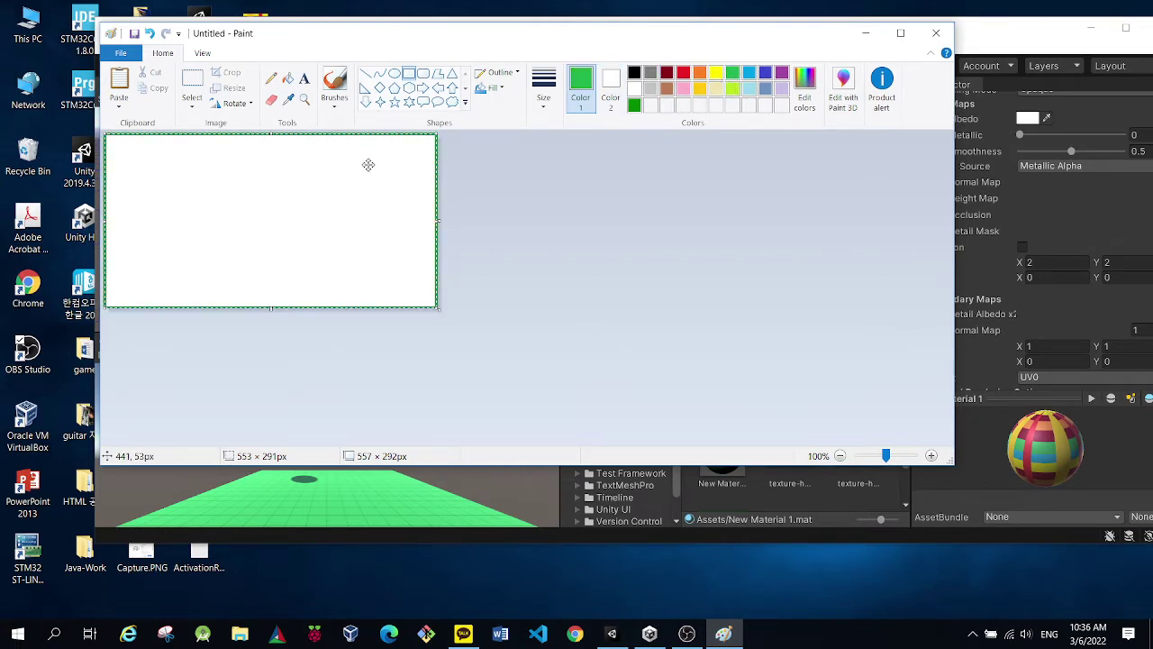
pyautogui.click(287, 81)
pyautogui.click(242, 193)
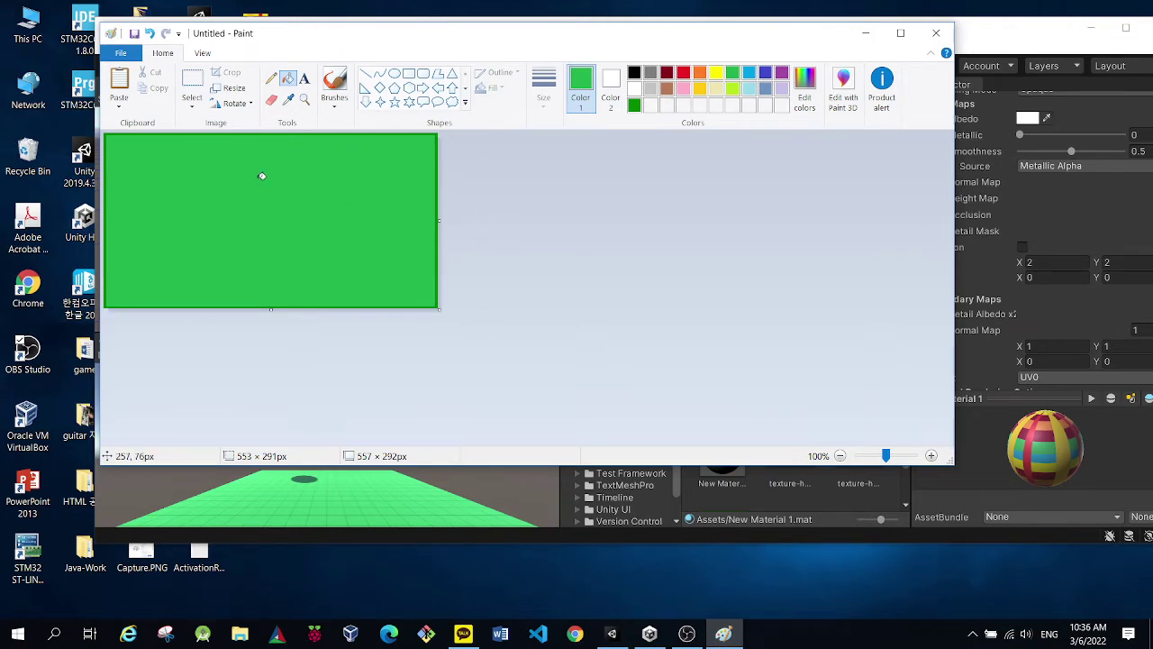
# Save the picture as texture-ham-004.png in the desktop folder unity 작업, then close Paint.
pyautogui.click(123, 54)
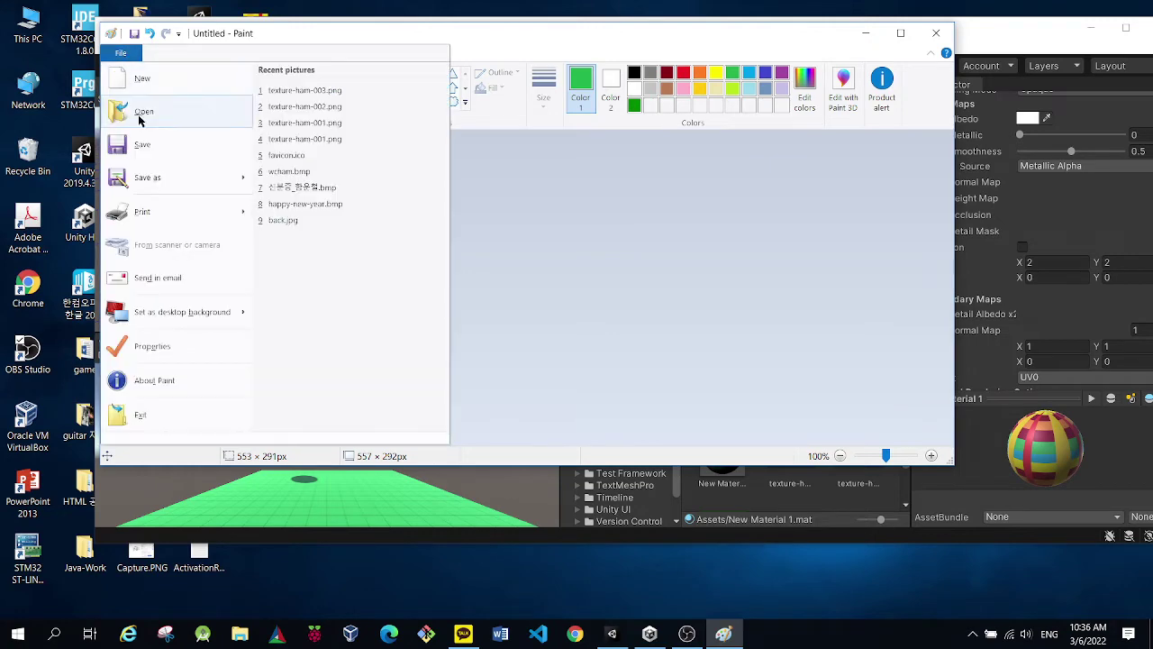
pyautogui.click(160, 183)
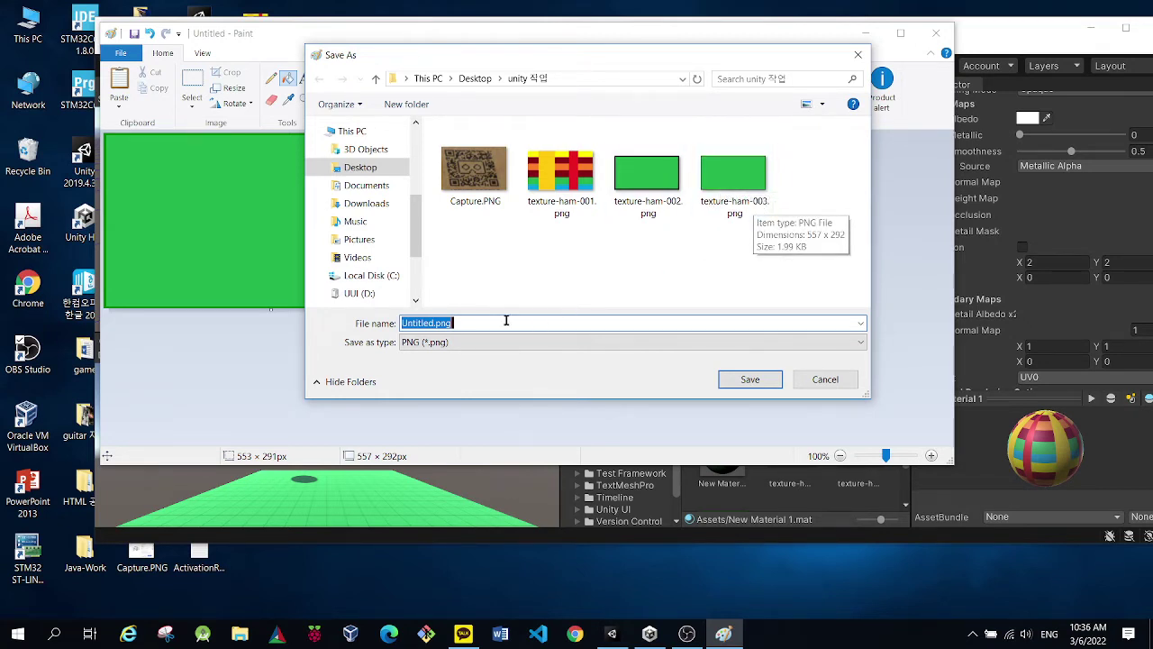
pyautogui.click(432, 324)
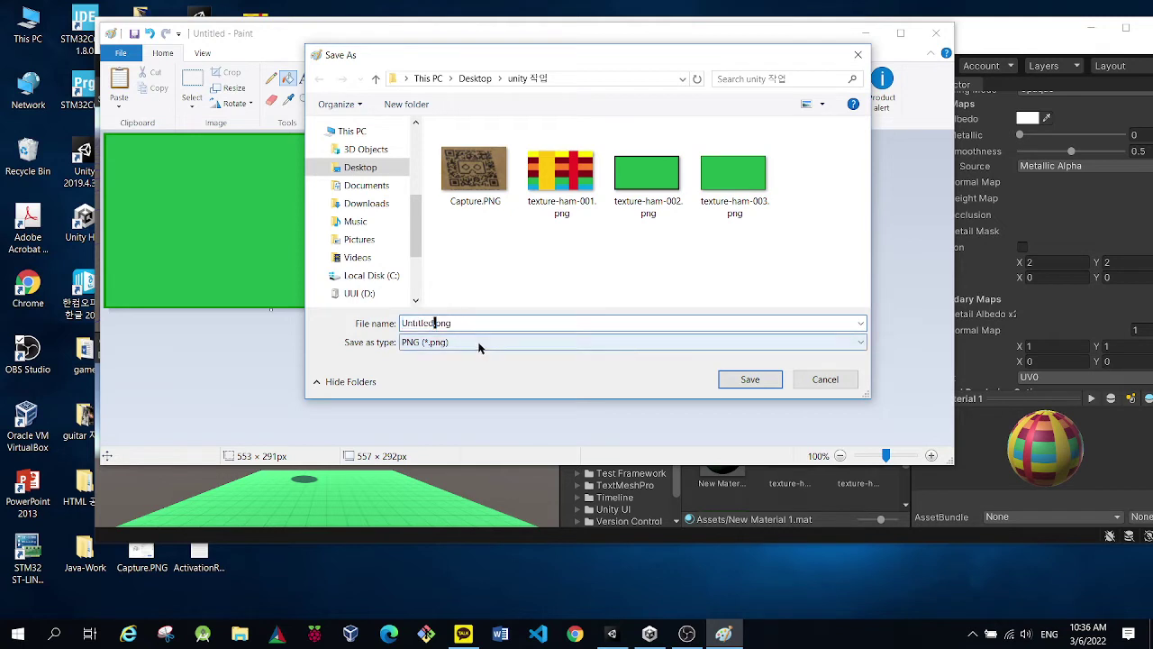
pyautogui.press('Left')
pyautogui.press('Left')
pyautogui.press('Left')
pyautogui.press('Left')
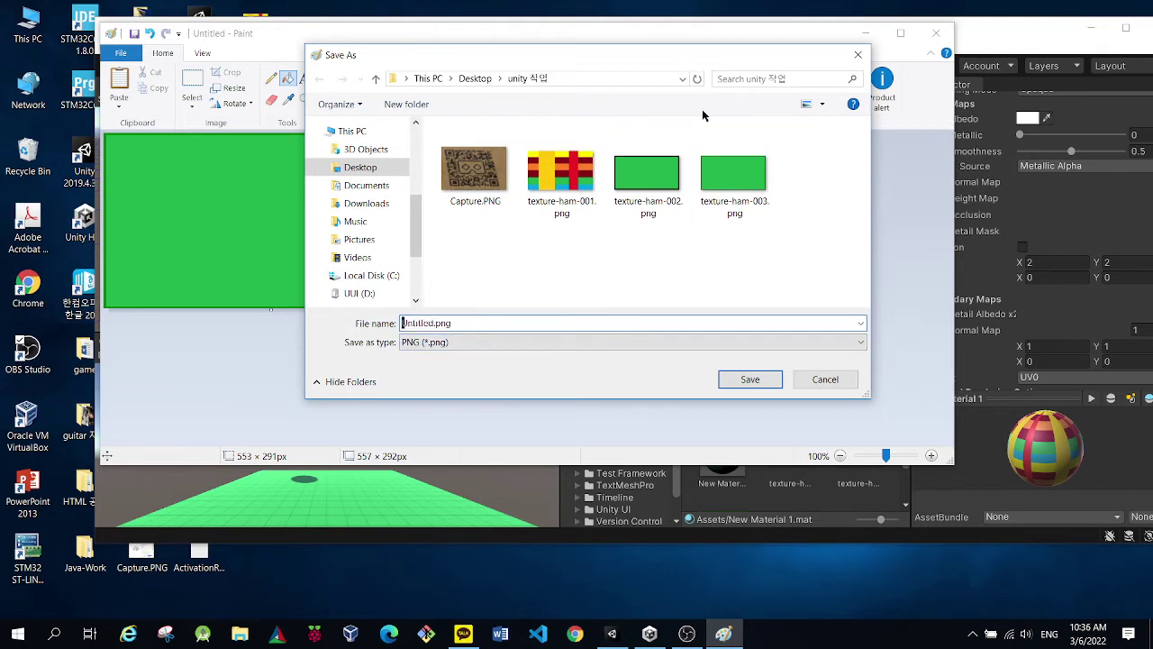
pyautogui.click(740, 171)
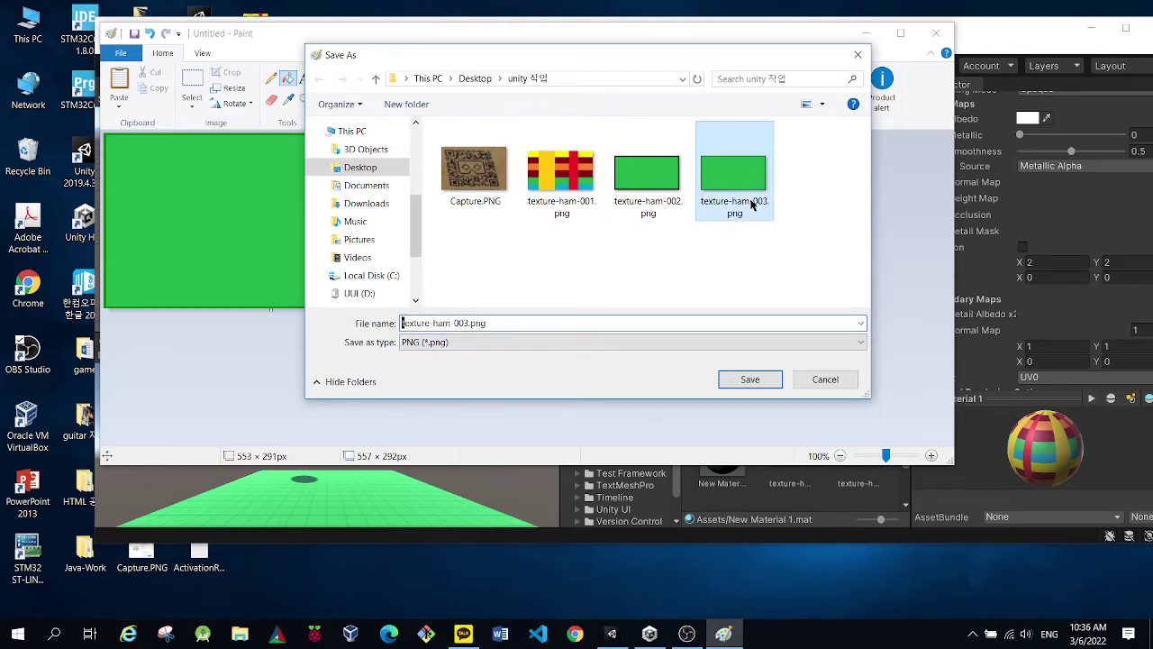
pyautogui.click(458, 324)
pyautogui.click(468, 323)
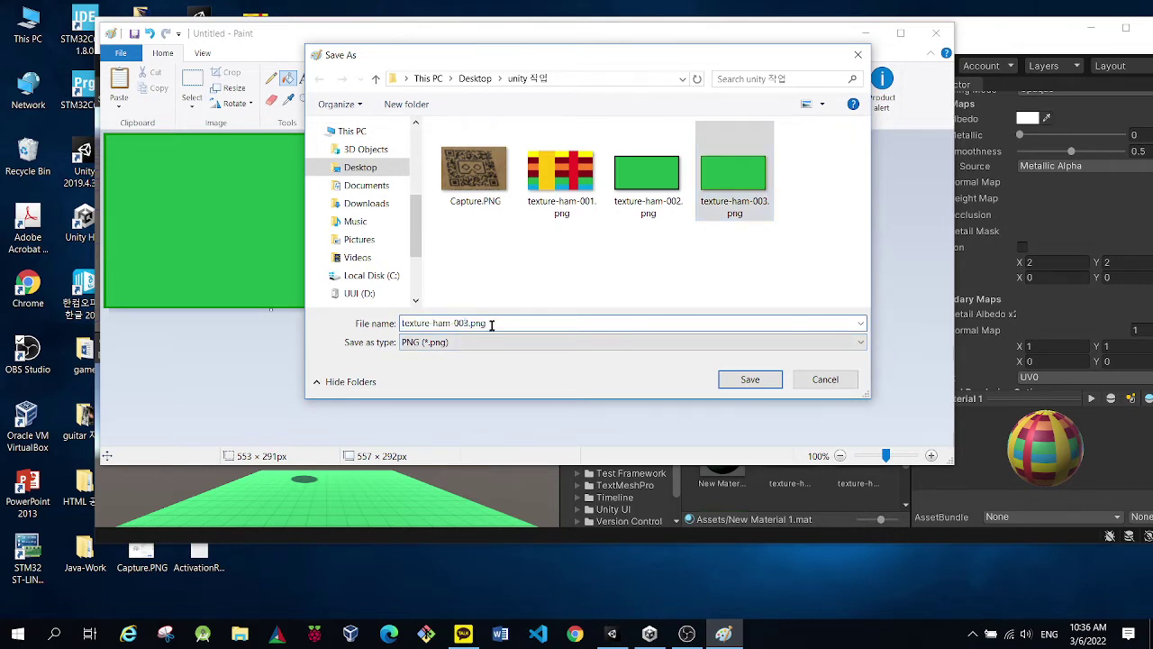
pyautogui.press('BackSpace')
pyautogui.write('4')
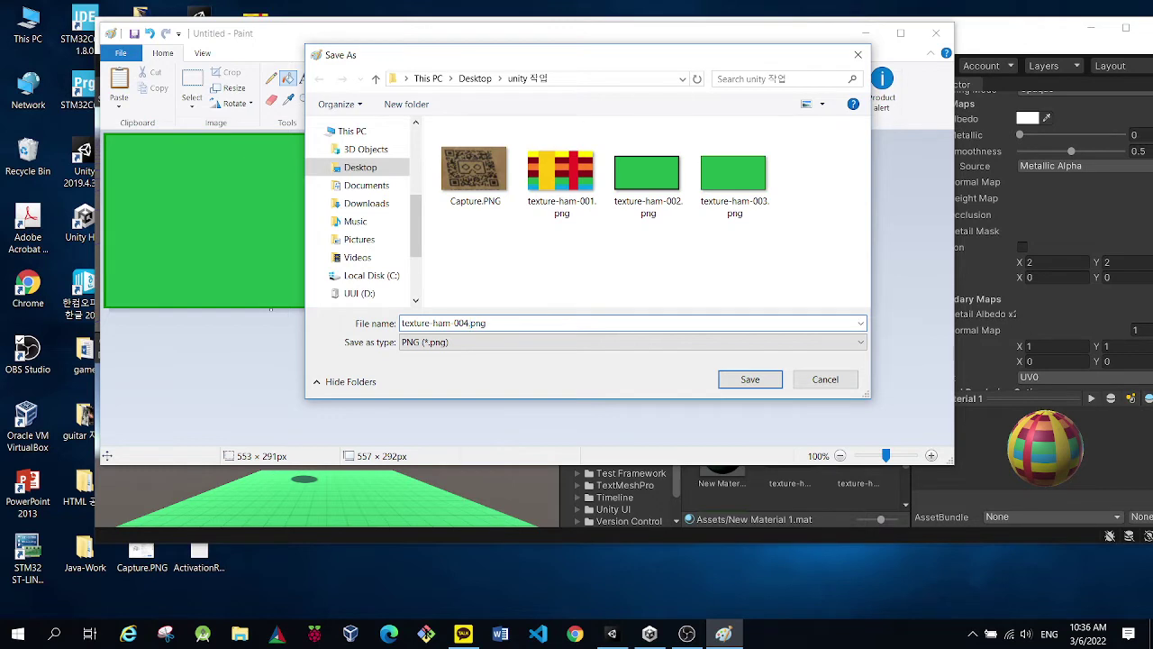
pyautogui.click(749, 379)
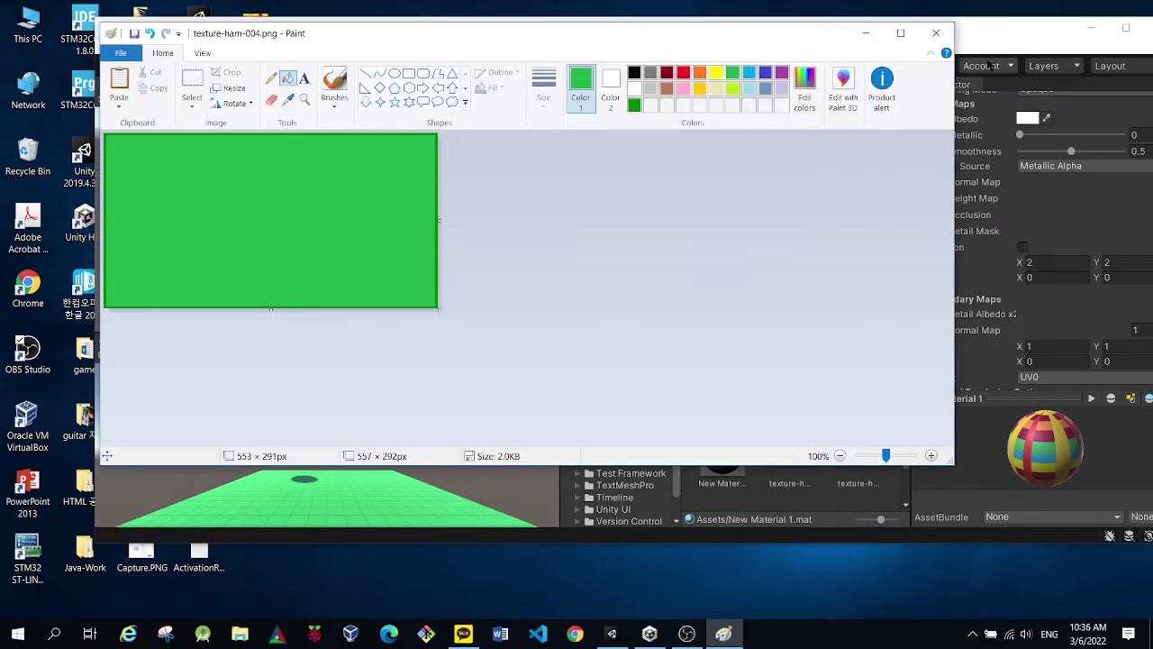
pyautogui.click(948, 38)
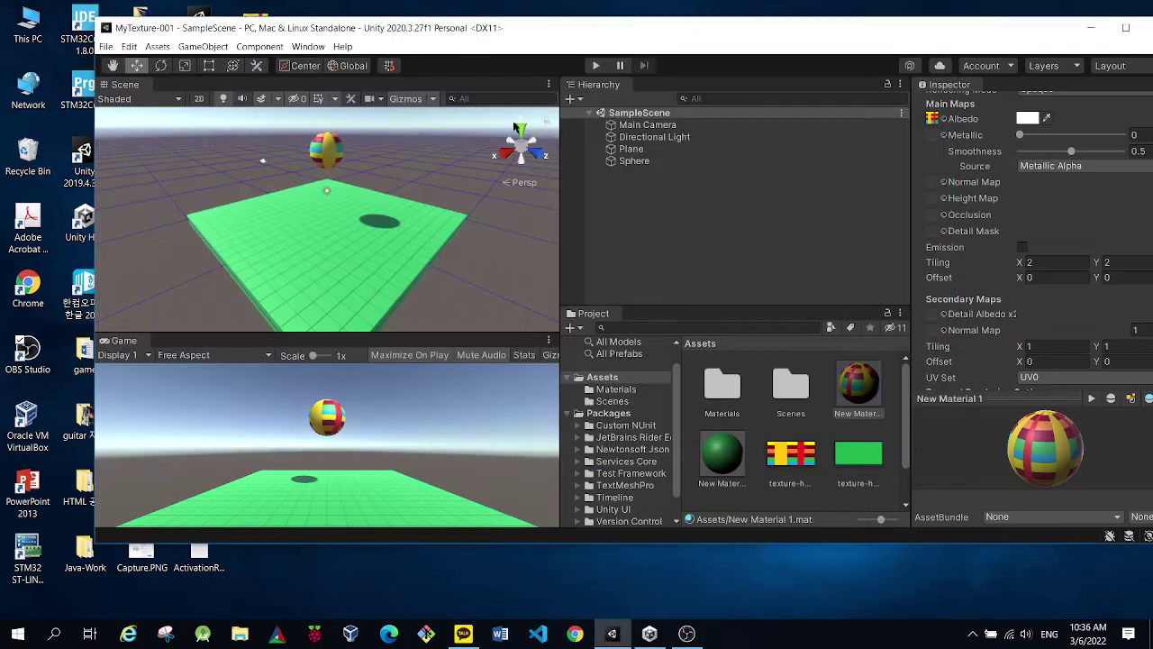
# Import texture-ham-004.png from the desktop folder unity 작업 into the Assets folder of the Unity project.
pyautogui.moveTo(389, 35); pyautogui.dragTo(566, 42)
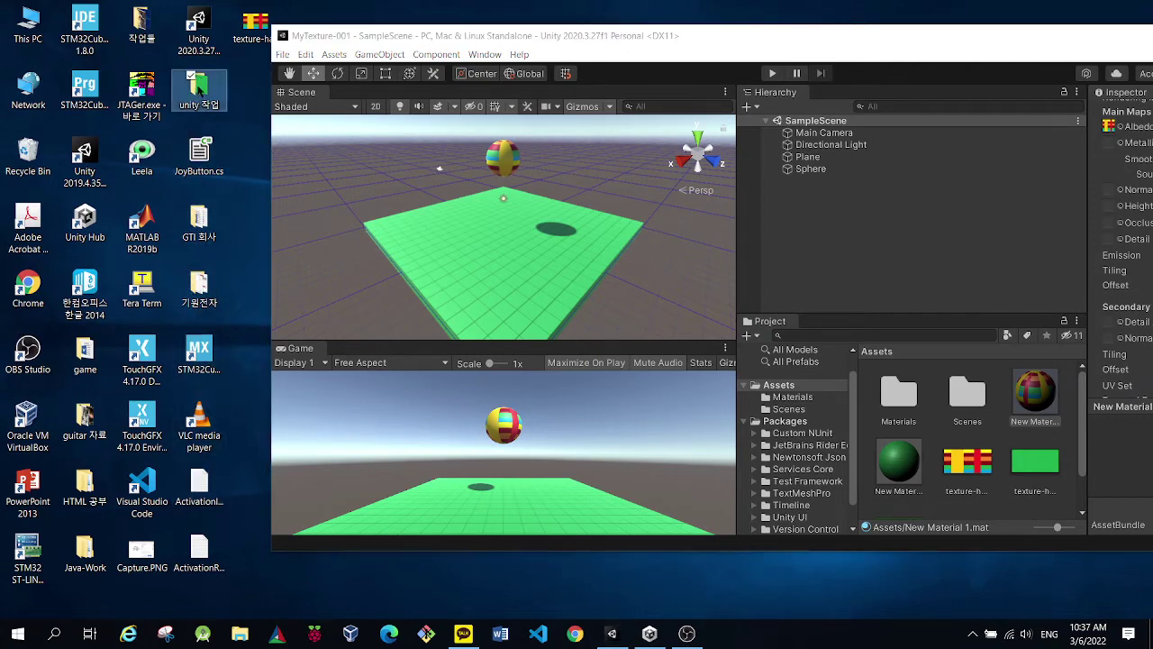
pyautogui.doubleClick(199, 87)
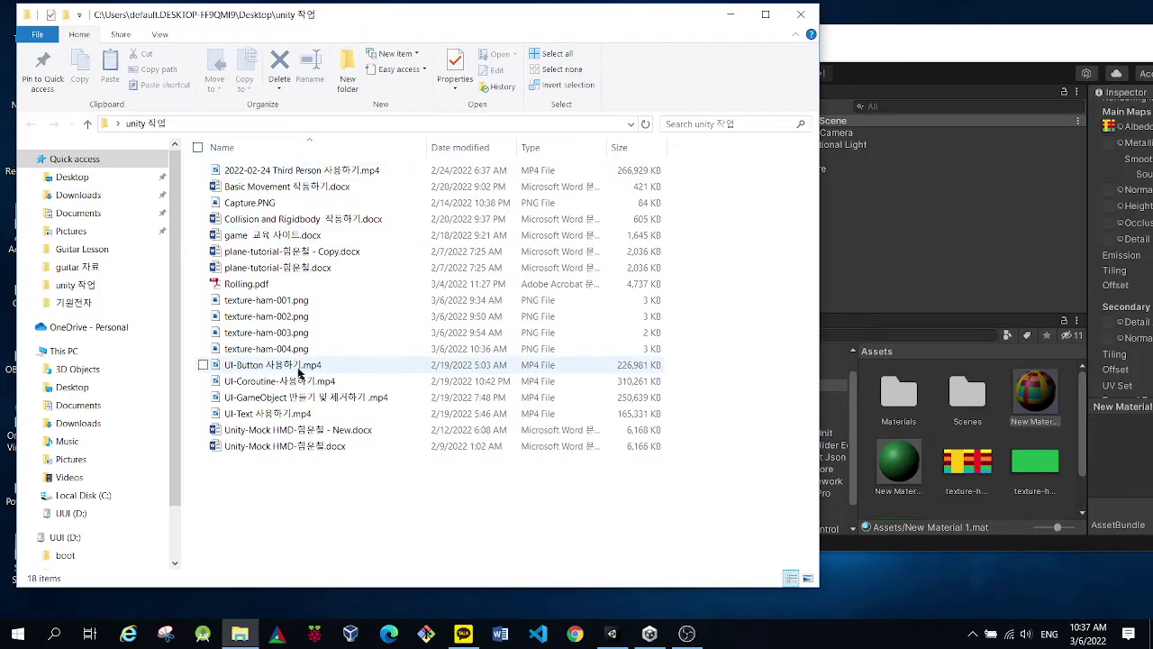
pyautogui.click(295, 352)
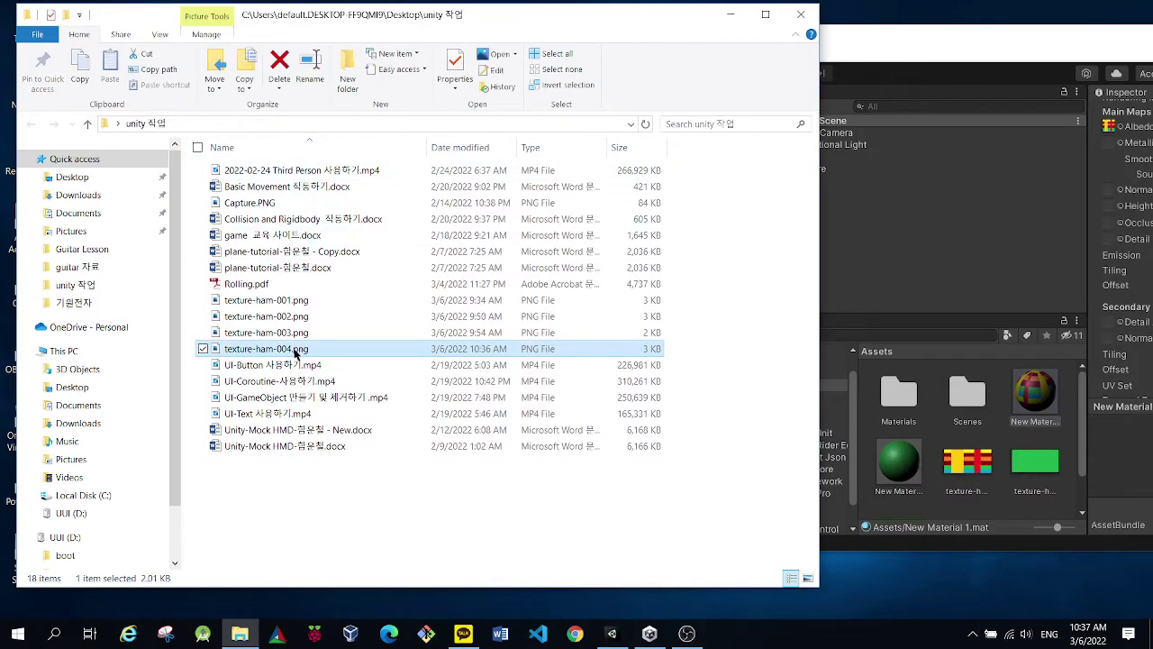
pyautogui.hotkey('alt', 'Tab')
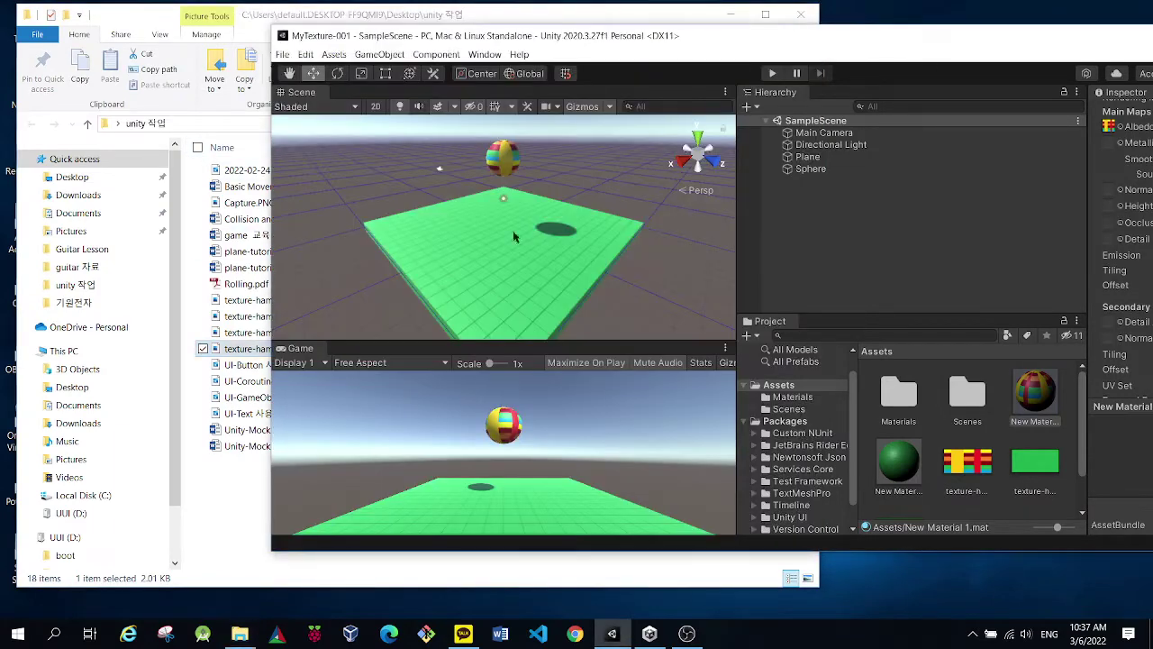
pyautogui.click(256, 353)
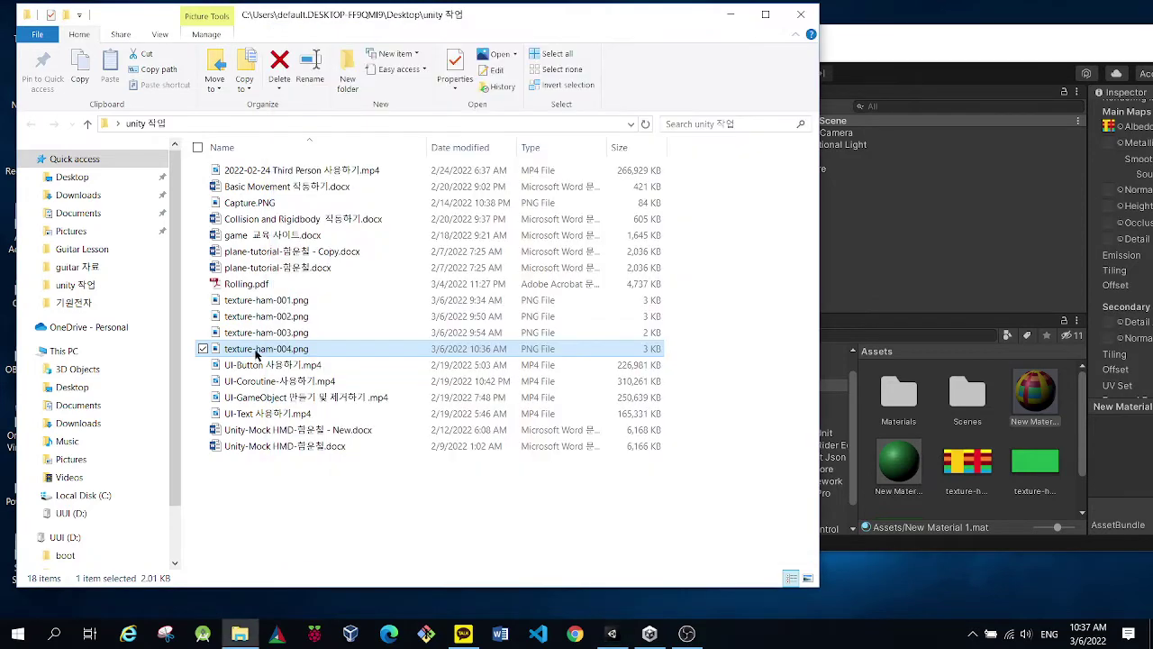
pyautogui.moveTo(256, 354); pyautogui.dragTo(1002, 433)
pyautogui.click(880, 50)
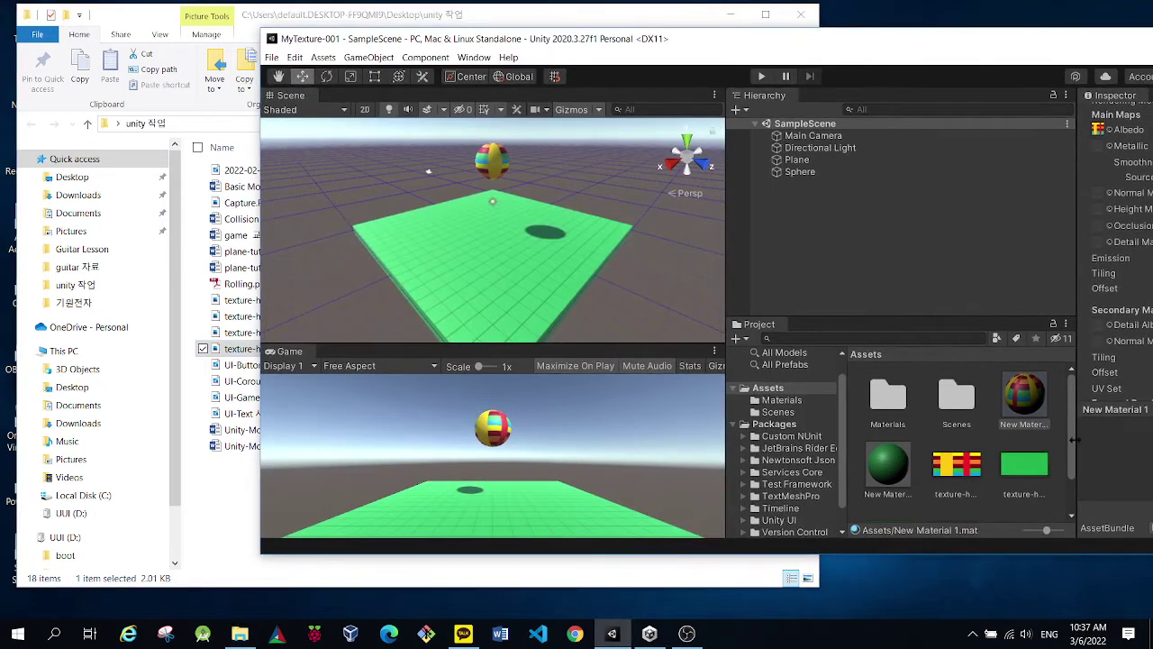
# Examine the imported texture-ham-004.png in Unity and in the Photos viewer, opening texture-ham-003.png as well for comparison.
pyautogui.scroll(-2, 1073, 464)
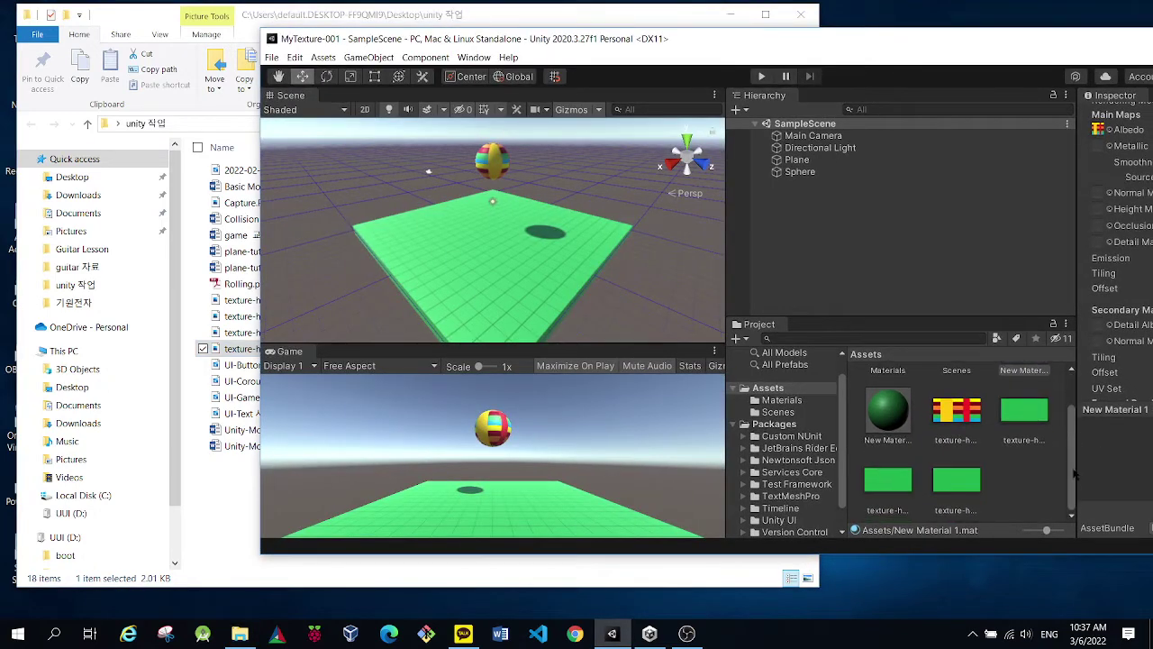
pyautogui.click(957, 485)
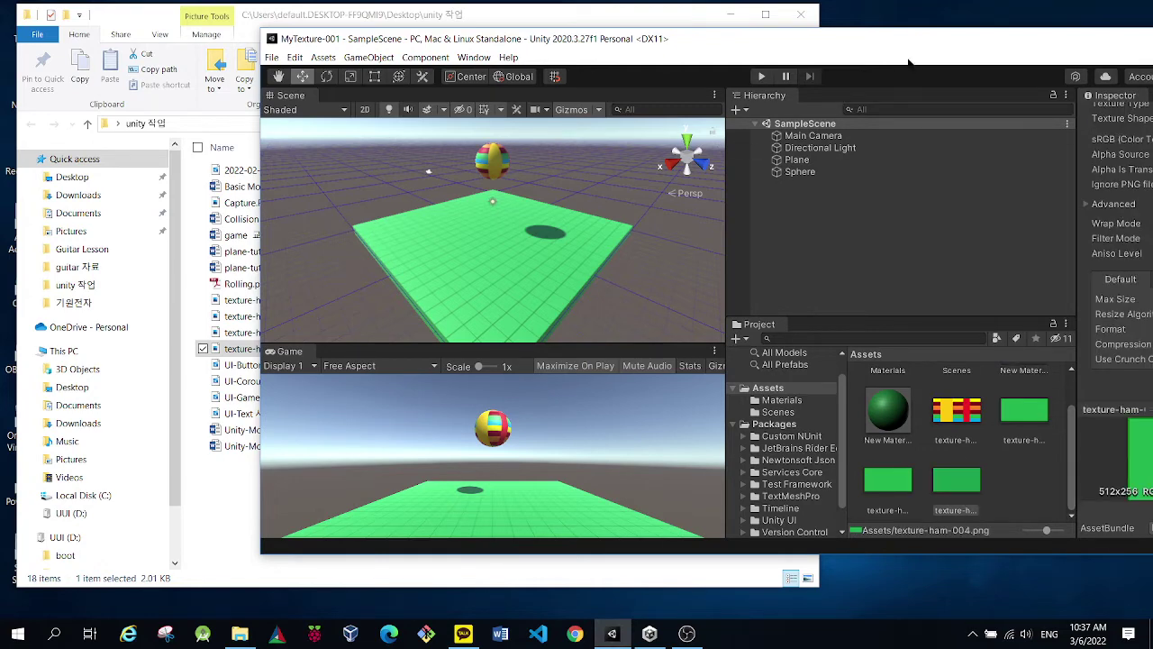
pyautogui.moveTo(901, 56); pyautogui.dragTo(754, 47)
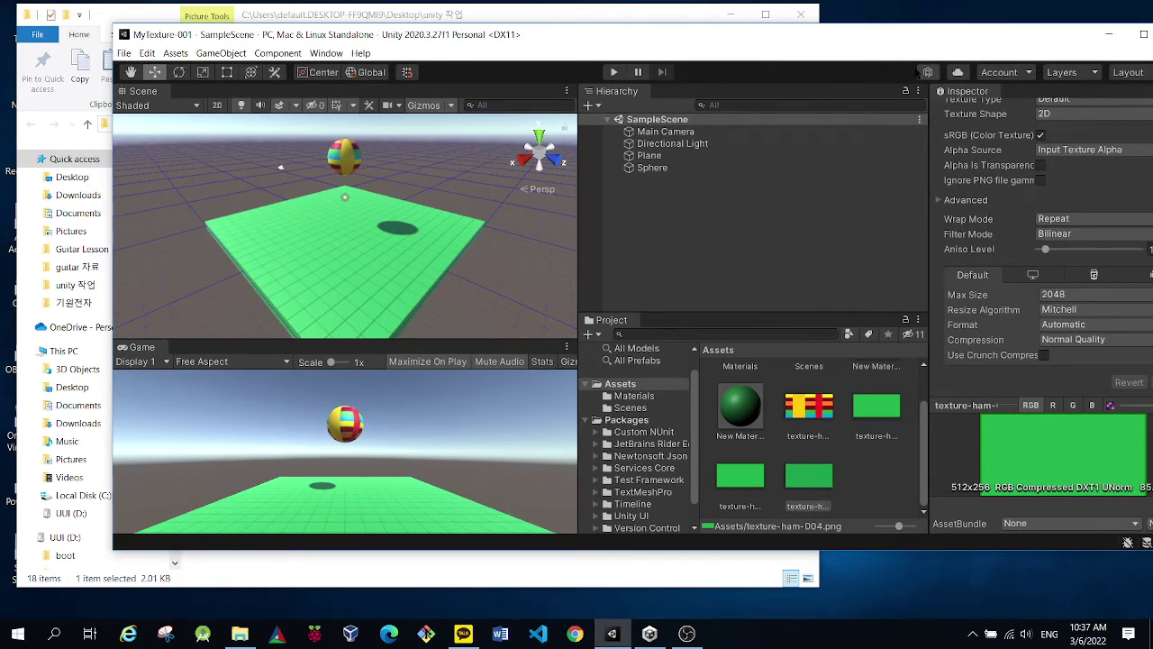
pyautogui.moveTo(840, 40); pyautogui.dragTo(767, 21)
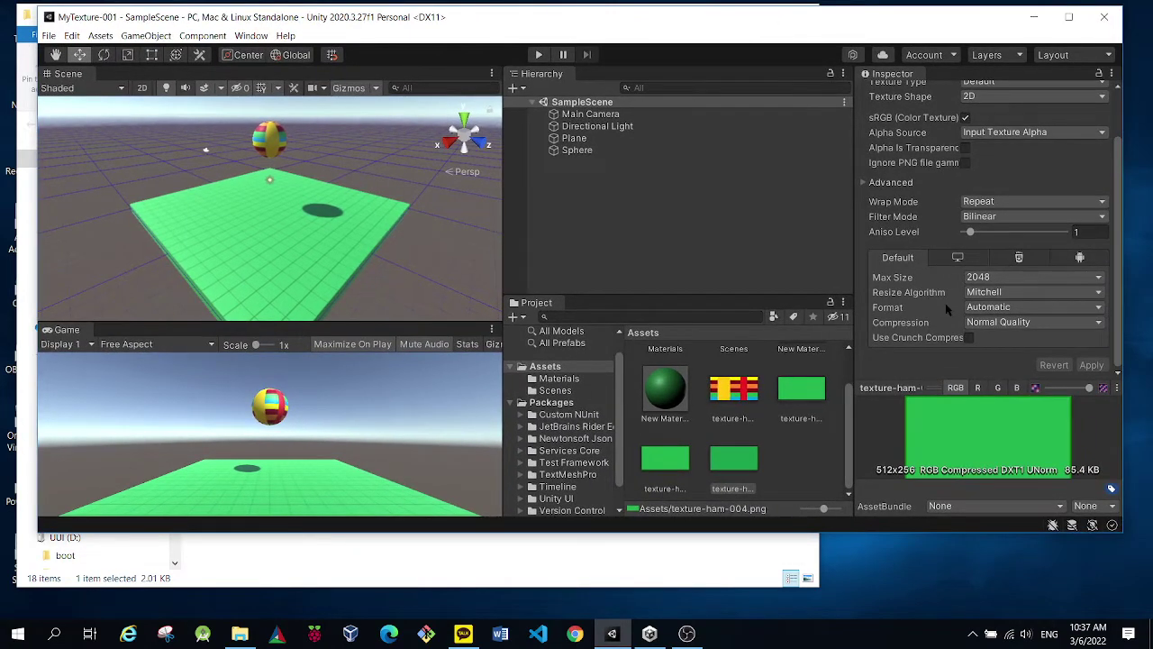
pyautogui.doubleClick(673, 466)
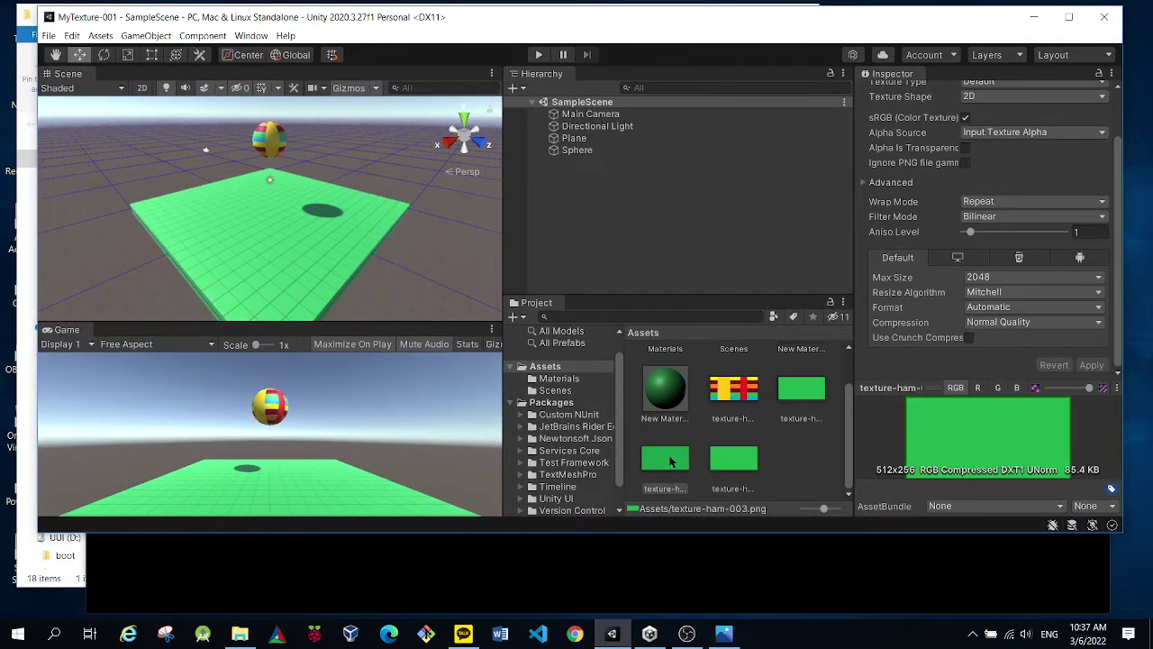
pyautogui.doubleClick(731, 459)
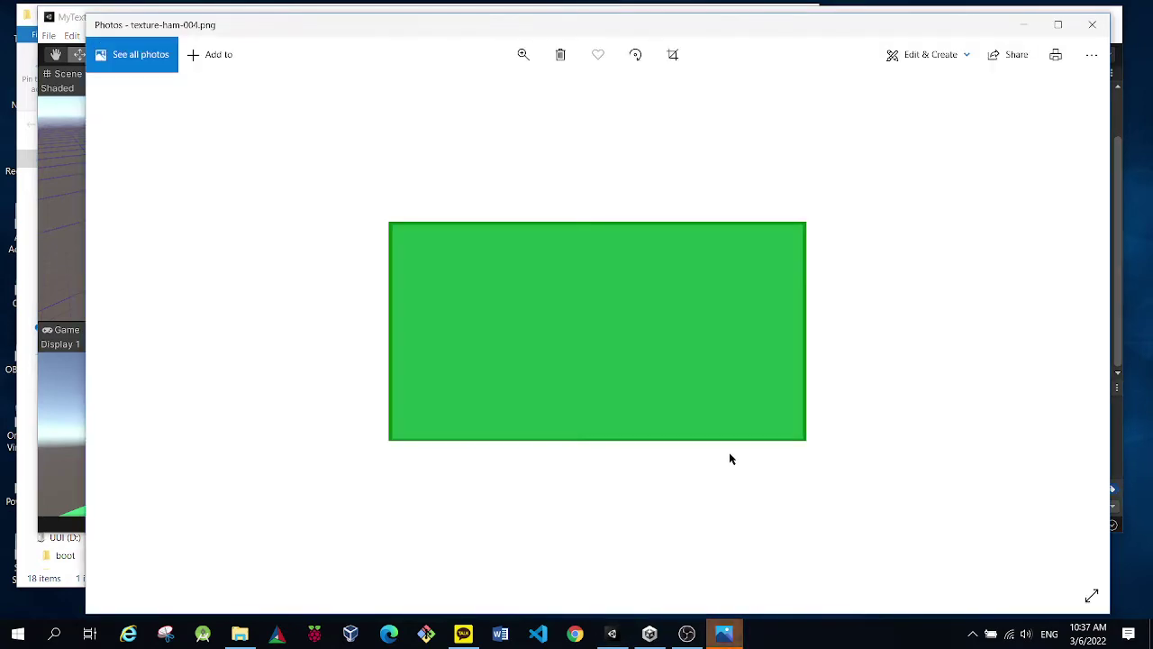
pyautogui.click(1092, 24)
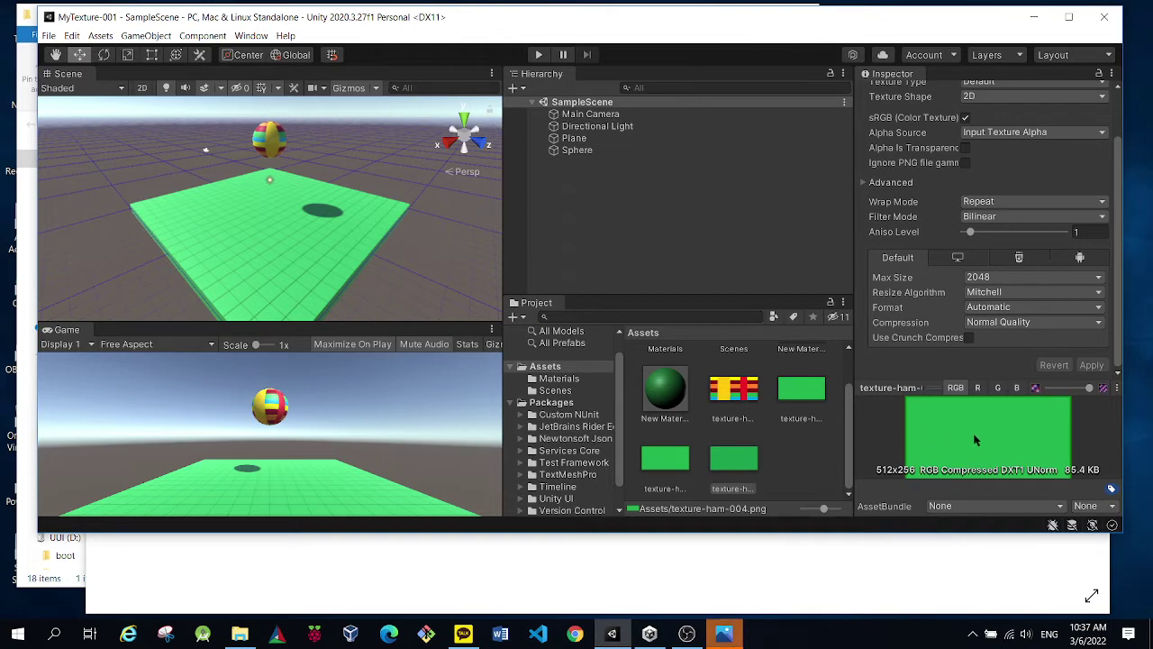
pyautogui.scroll(1, 792, 451)
pyautogui.scroll(-1, 797, 450)
# Create a new material in the project's Assets folder, keeping its default name.
pyautogui.rightClick(787, 455)
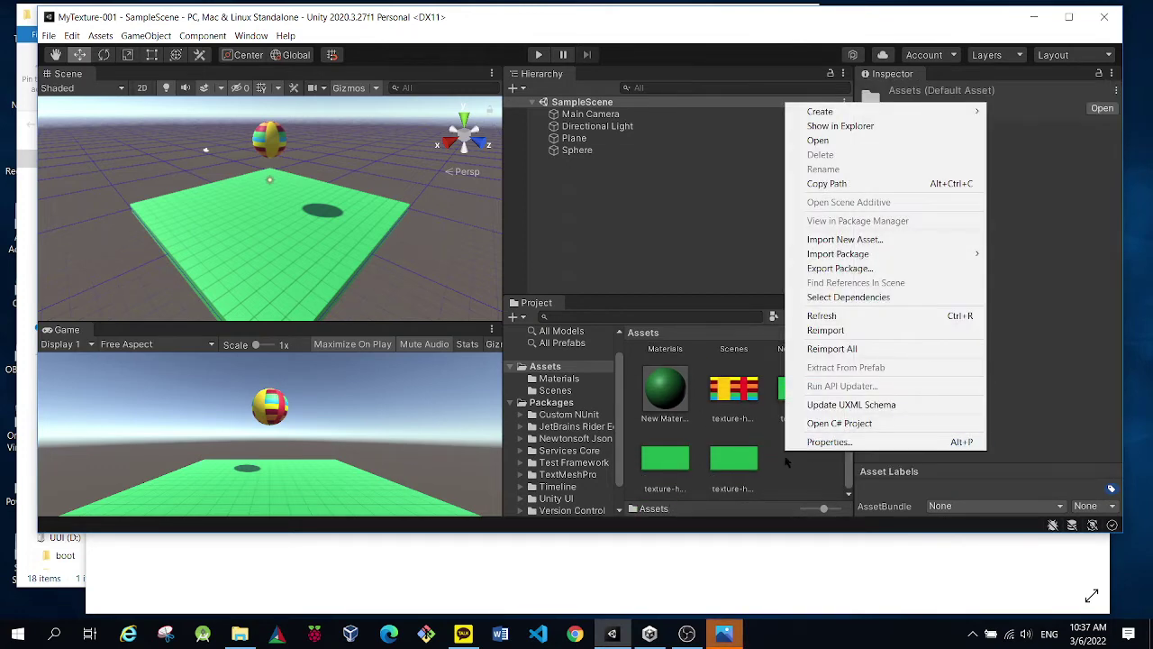
pyautogui.moveTo(819, 111)
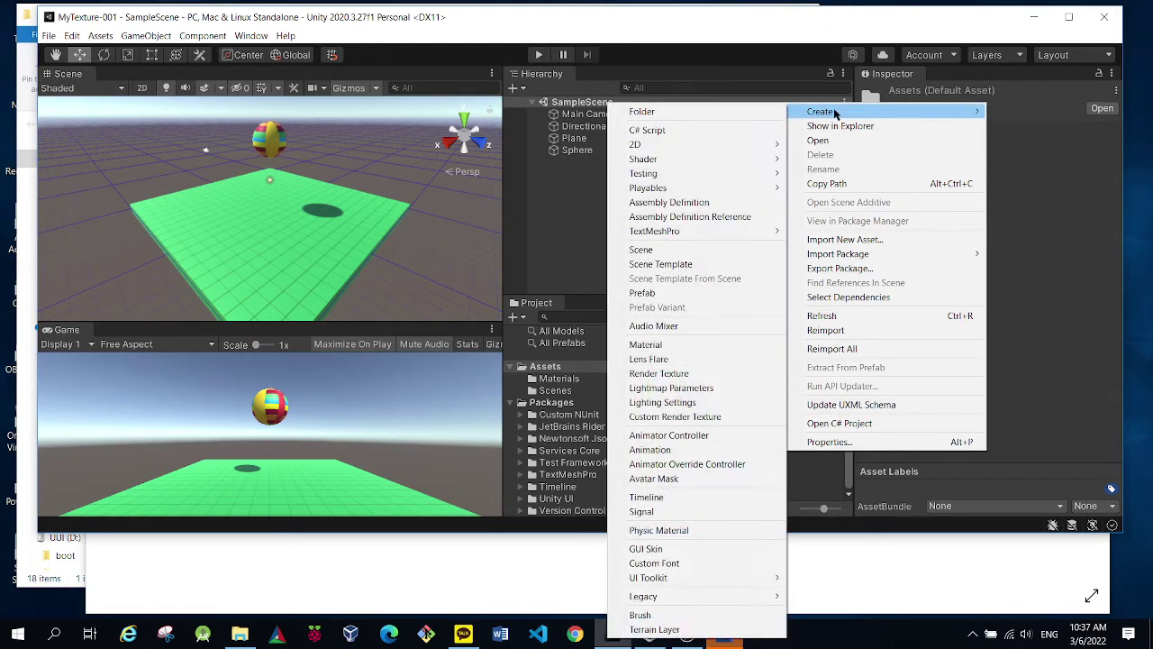
pyautogui.click(670, 344)
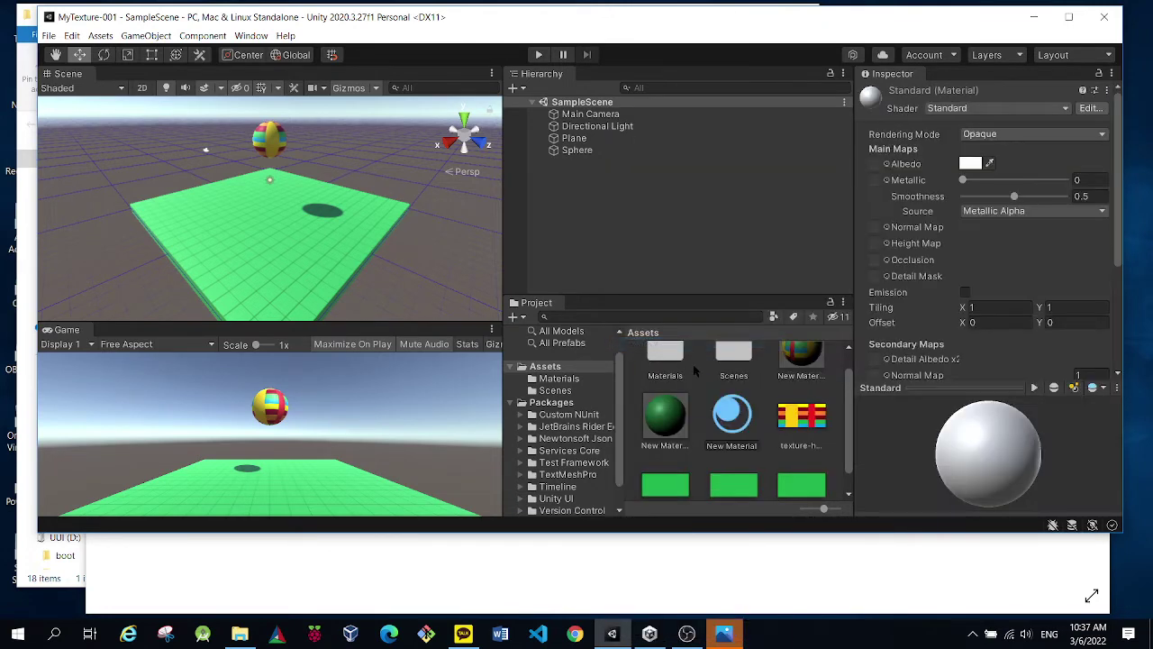
pyautogui.press('Return')
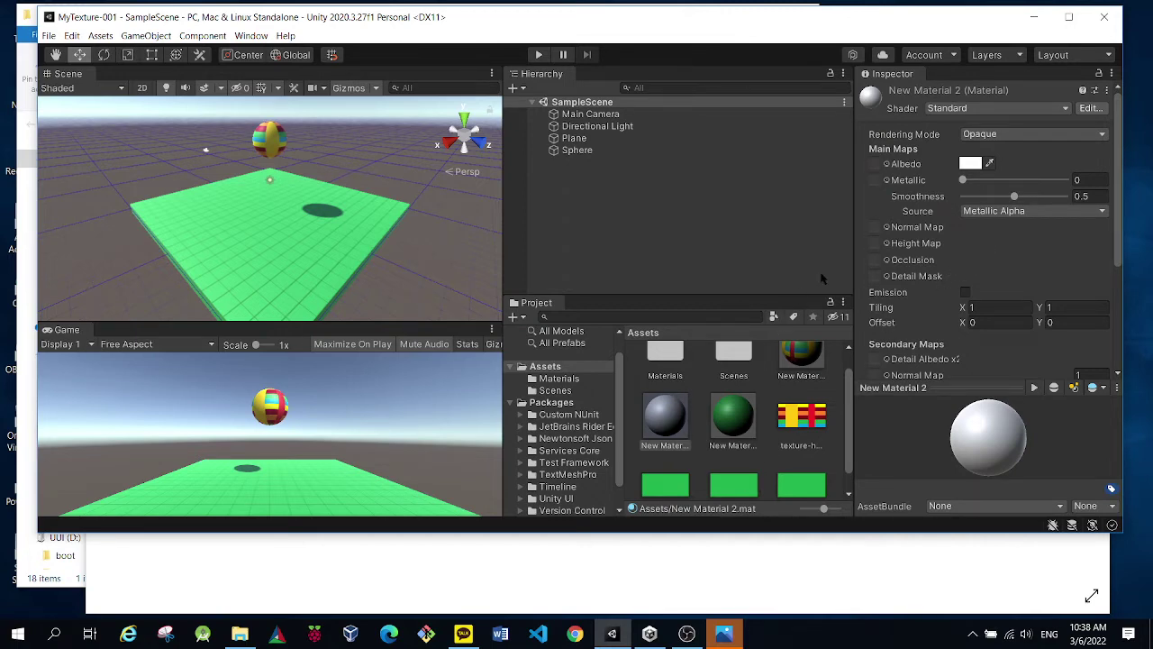
pyautogui.rightClick(674, 457)
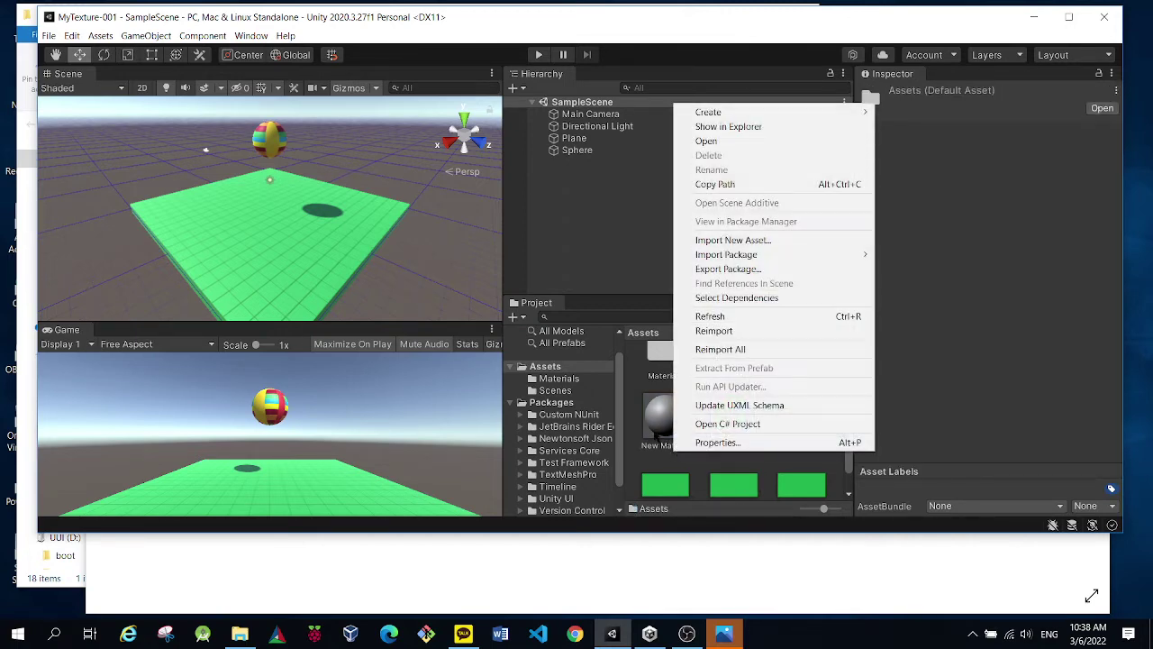
# Assign texture-ham-004.png as the Albedo map of the newly created material.
pyautogui.click(660, 423)
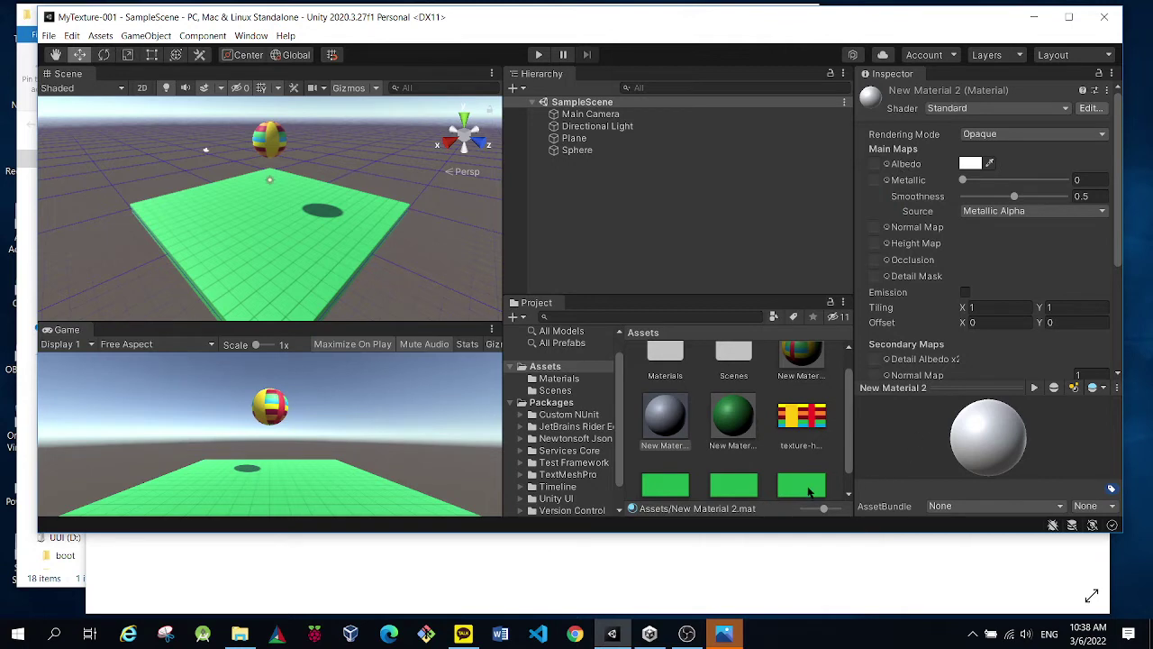
pyautogui.scroll(-1, 806, 486)
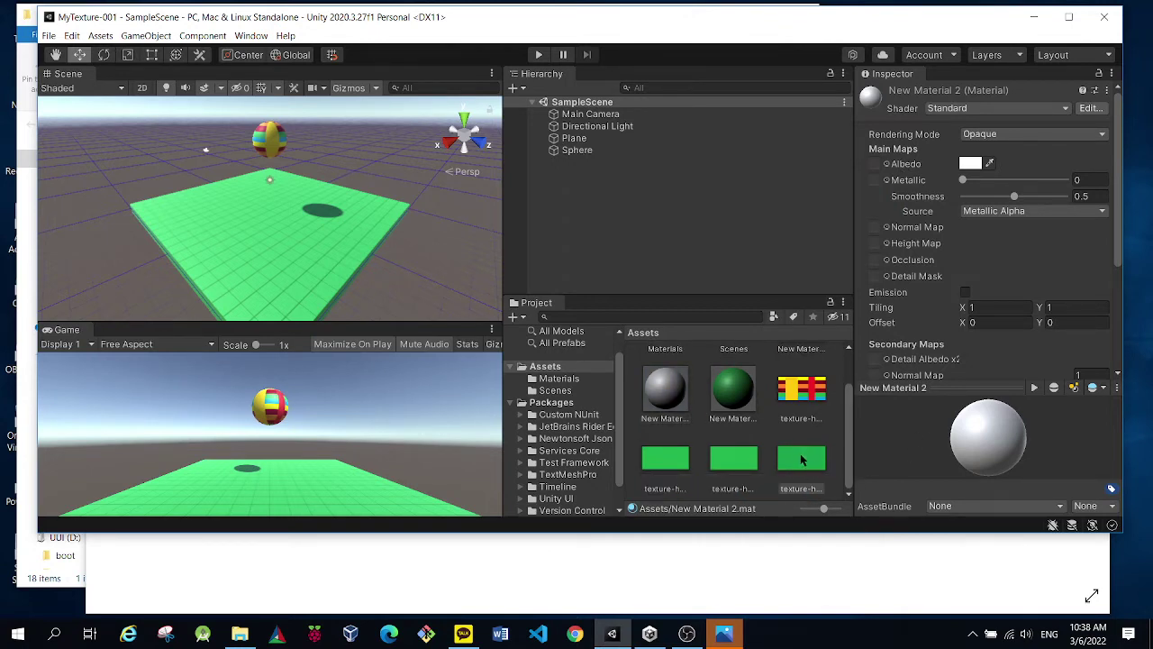
pyautogui.scroll(-4, 883, 306)
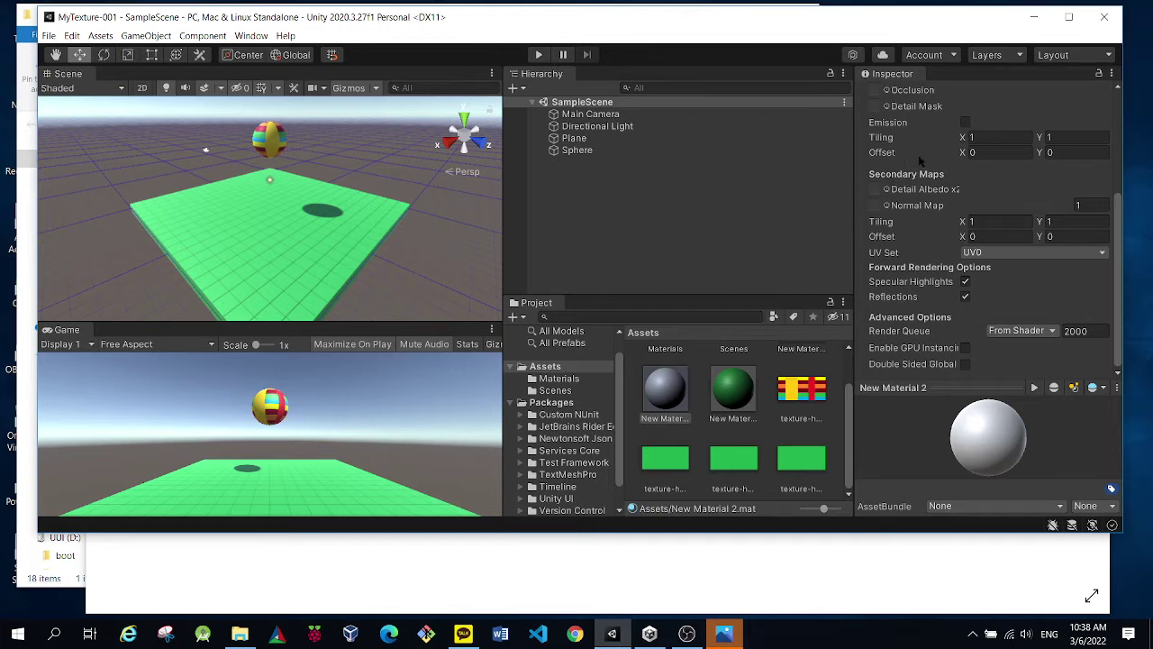
pyautogui.scroll(4, 919, 161)
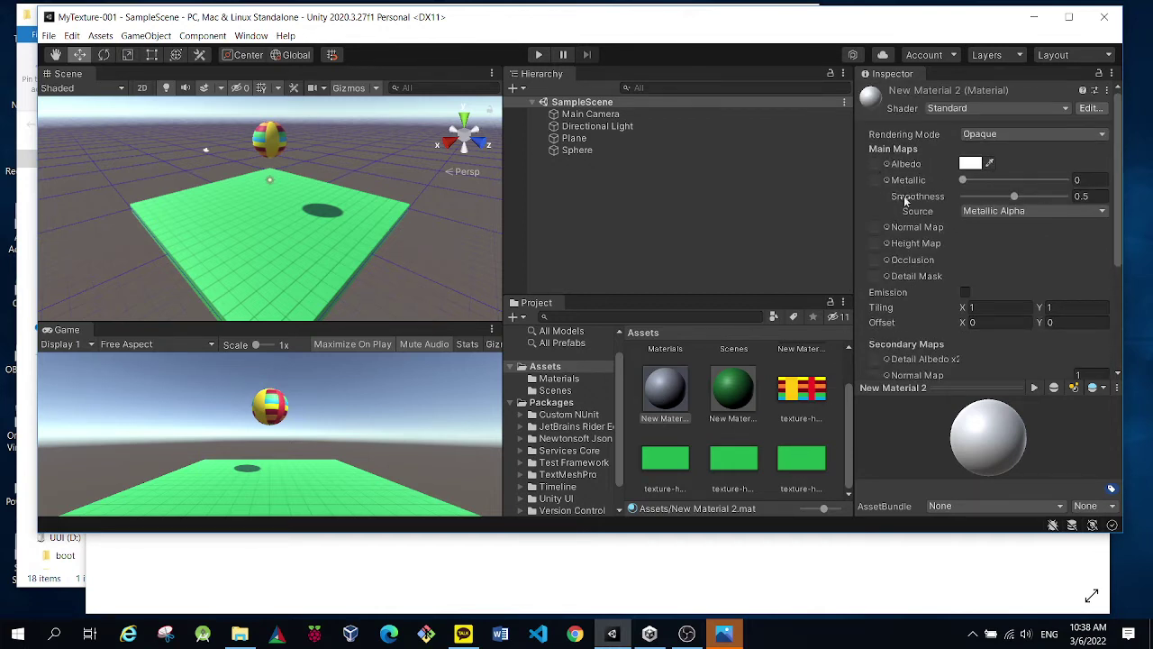
pyautogui.moveTo(804, 463); pyautogui.dragTo(884, 170)
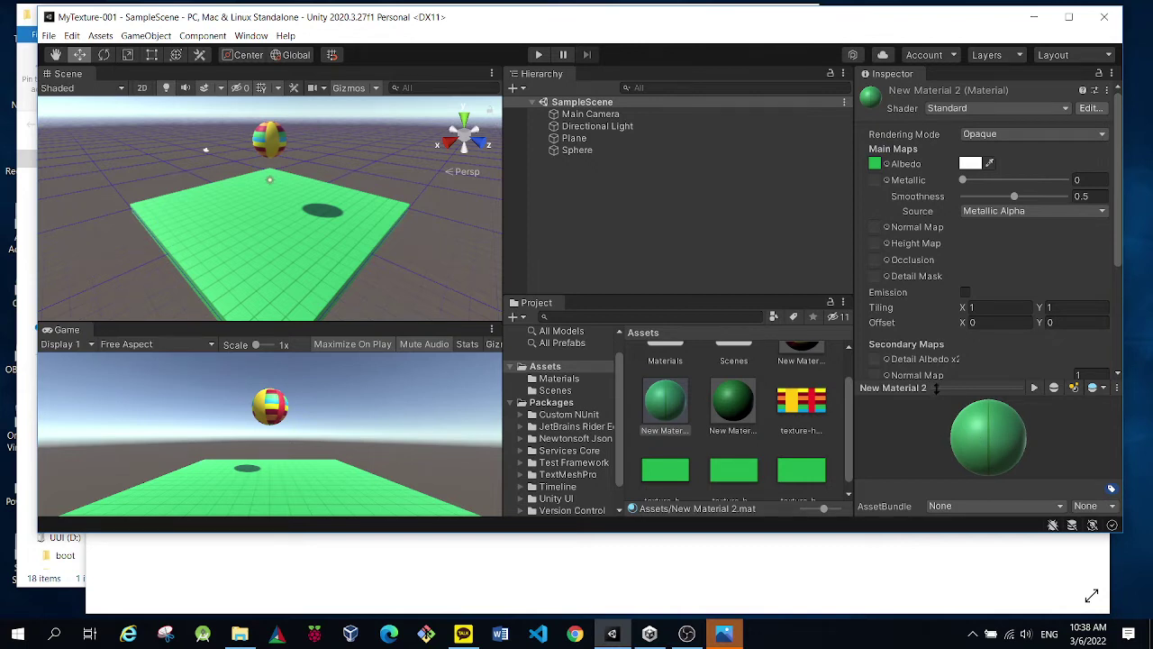
pyautogui.moveTo(936, 388); pyautogui.dragTo(969, 437)
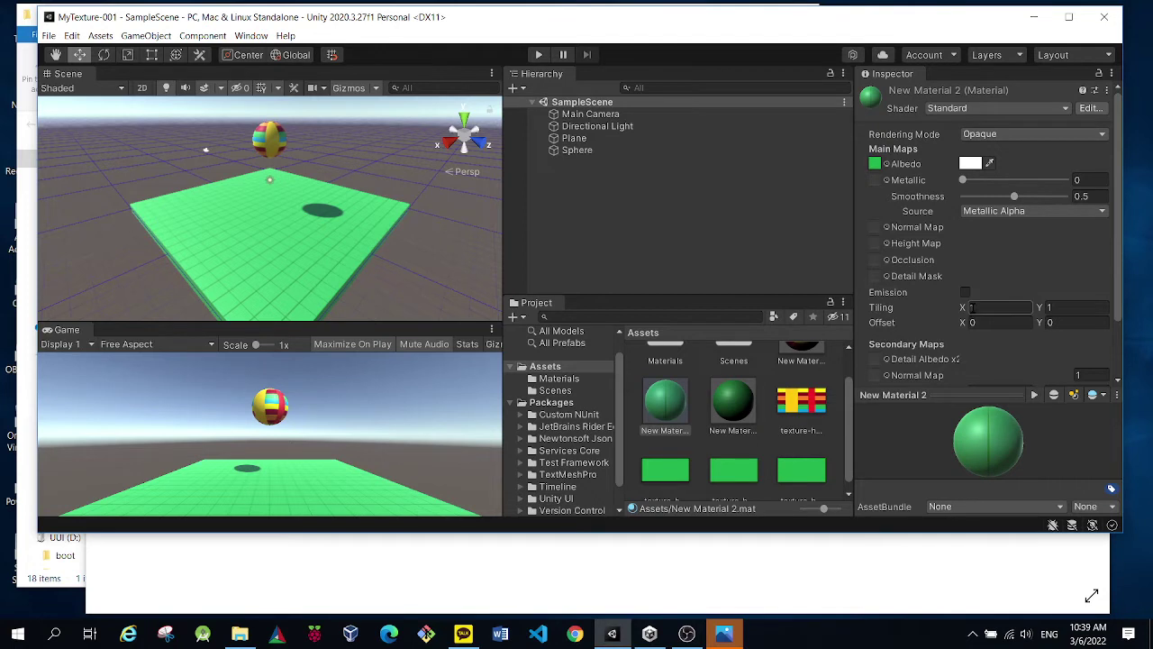
pyautogui.rightClick(981, 308)
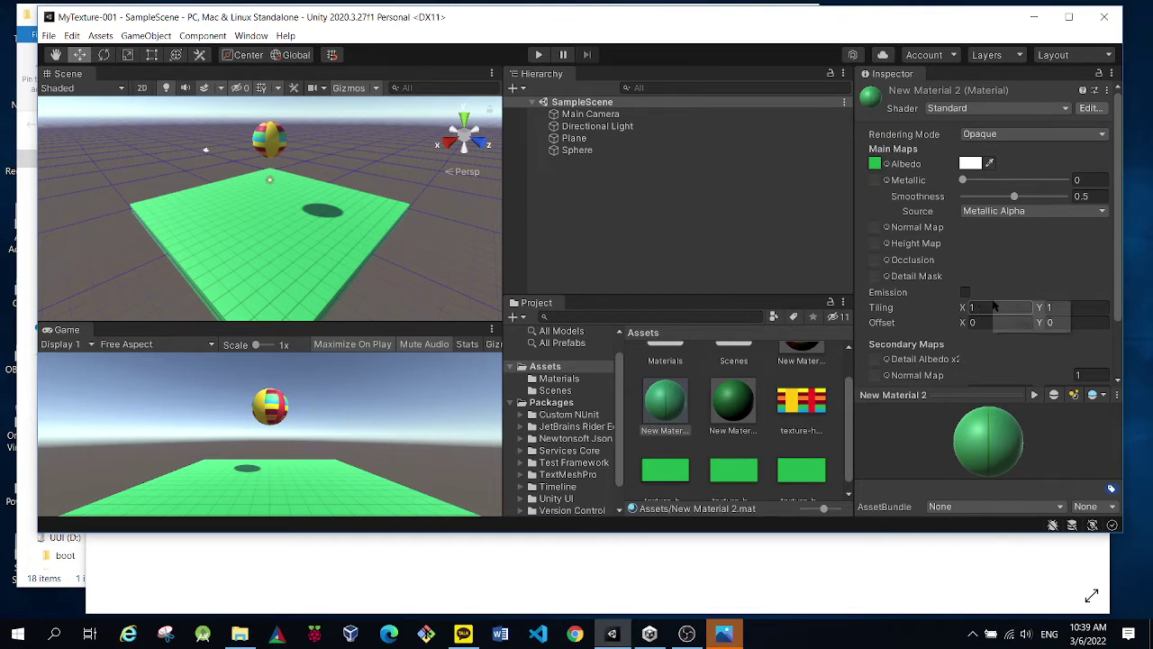
pyautogui.click(979, 308)
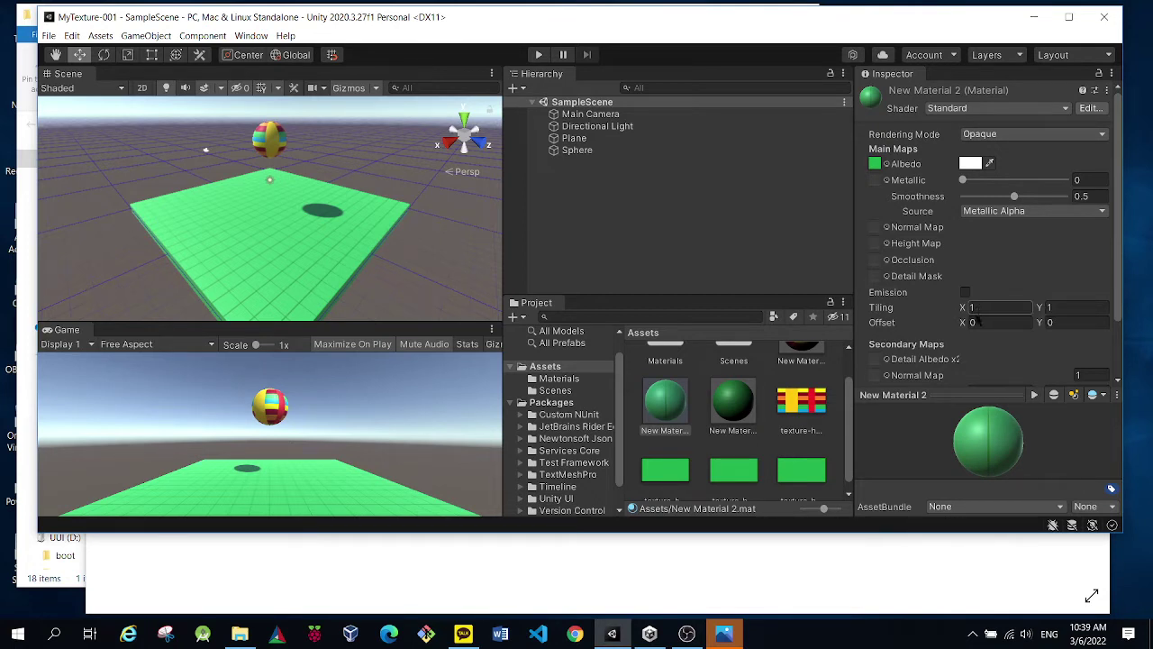
pyautogui.click(977, 308)
pyautogui.click(964, 292)
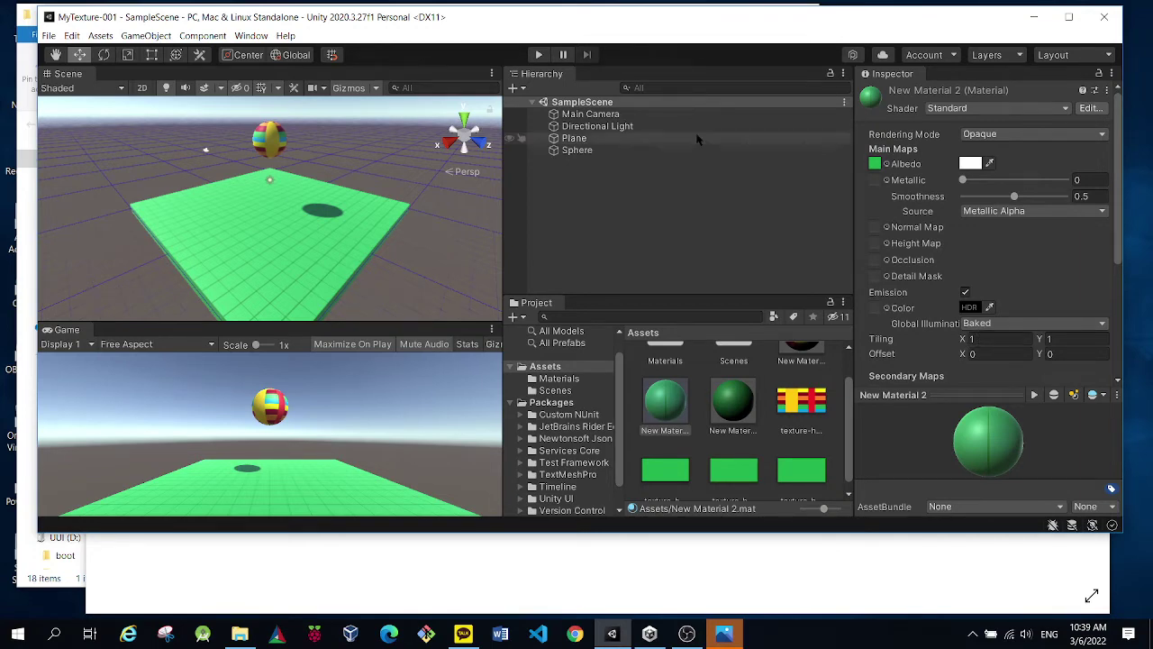
pyautogui.moveTo(591, 20); pyautogui.dragTo(578, 15)
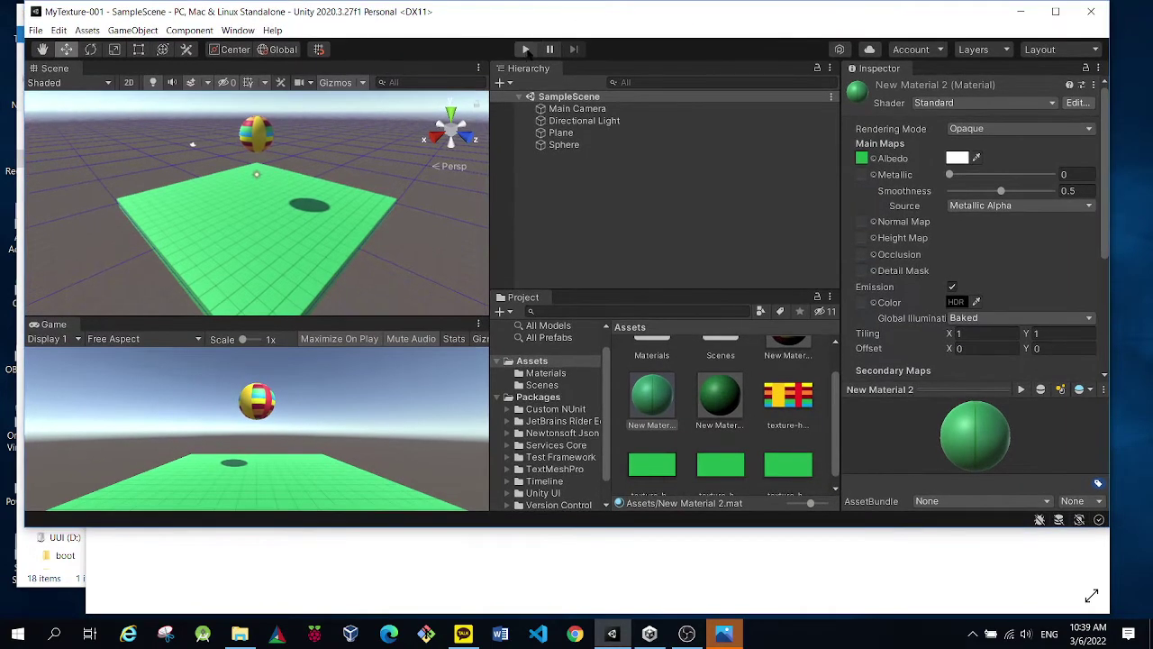
pyautogui.click(573, 195)
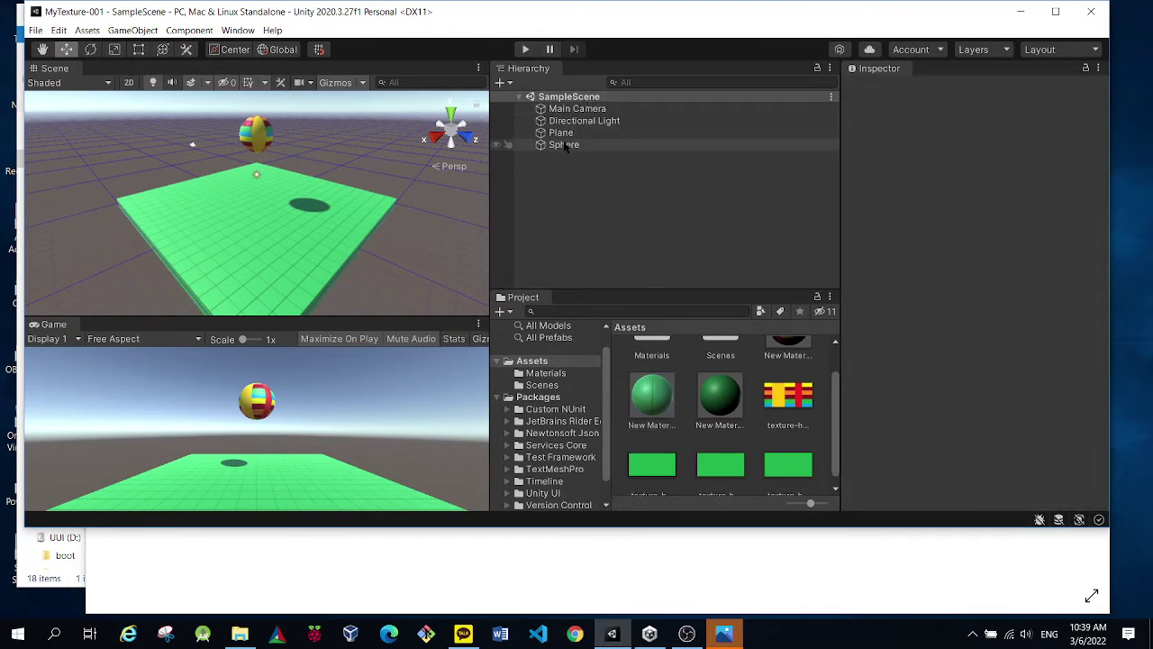
pyautogui.click(654, 408)
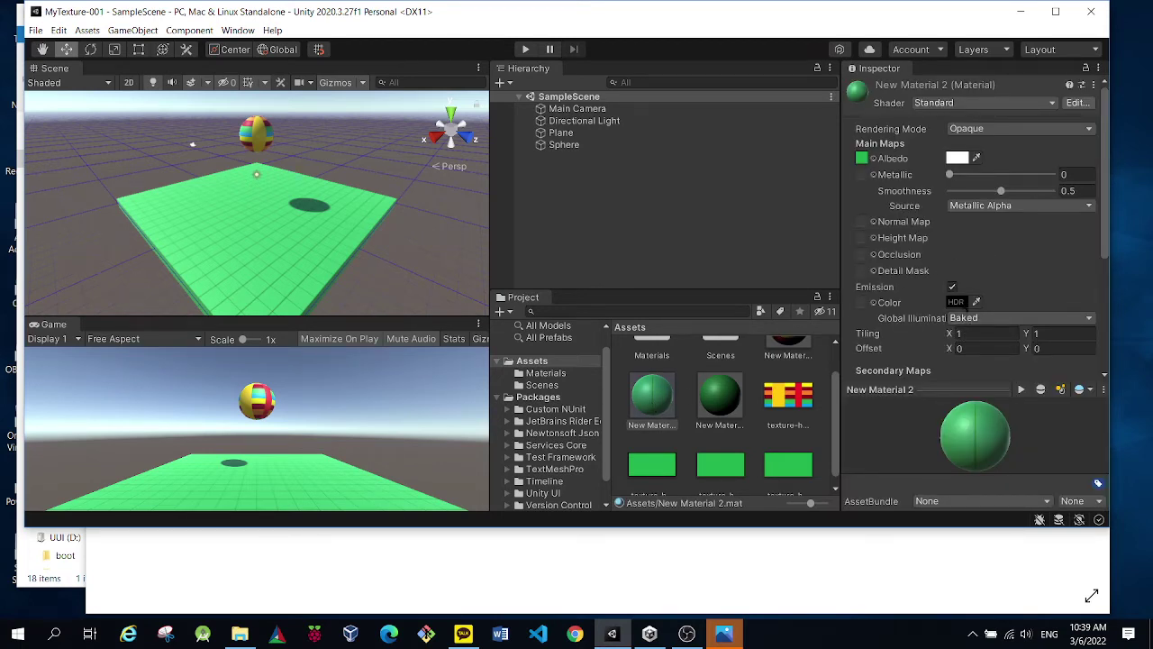
pyautogui.click(952, 286)
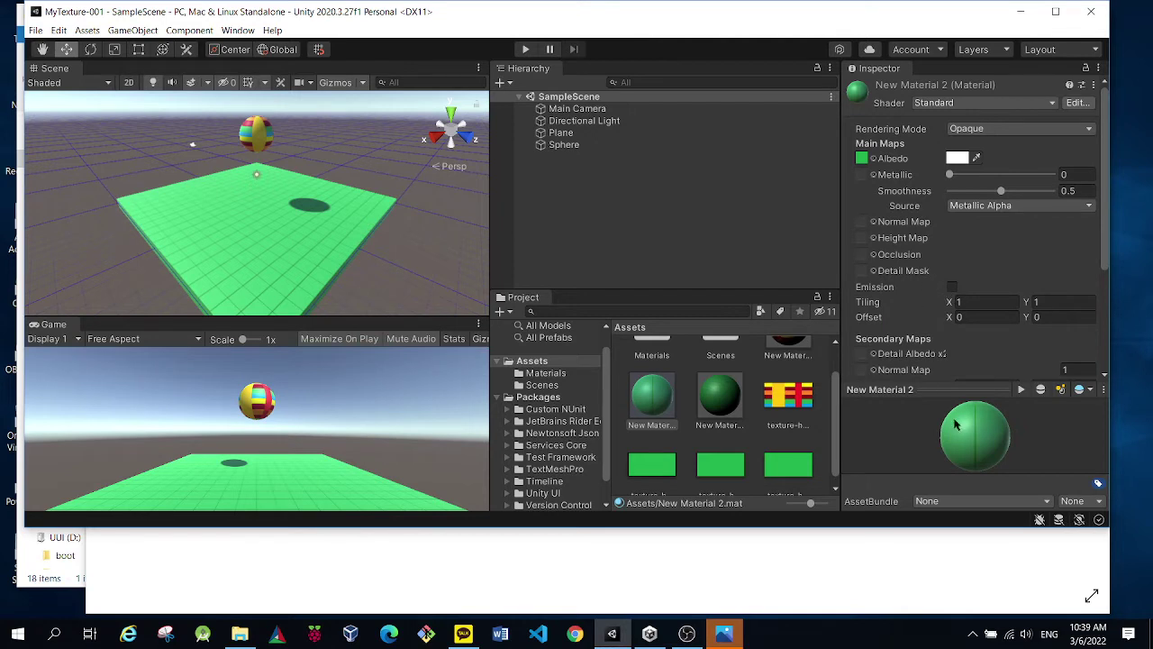
# Compare the map and tiling settings of the new green material with those of the older green material.
pyautogui.scroll(-3, 893, 291)
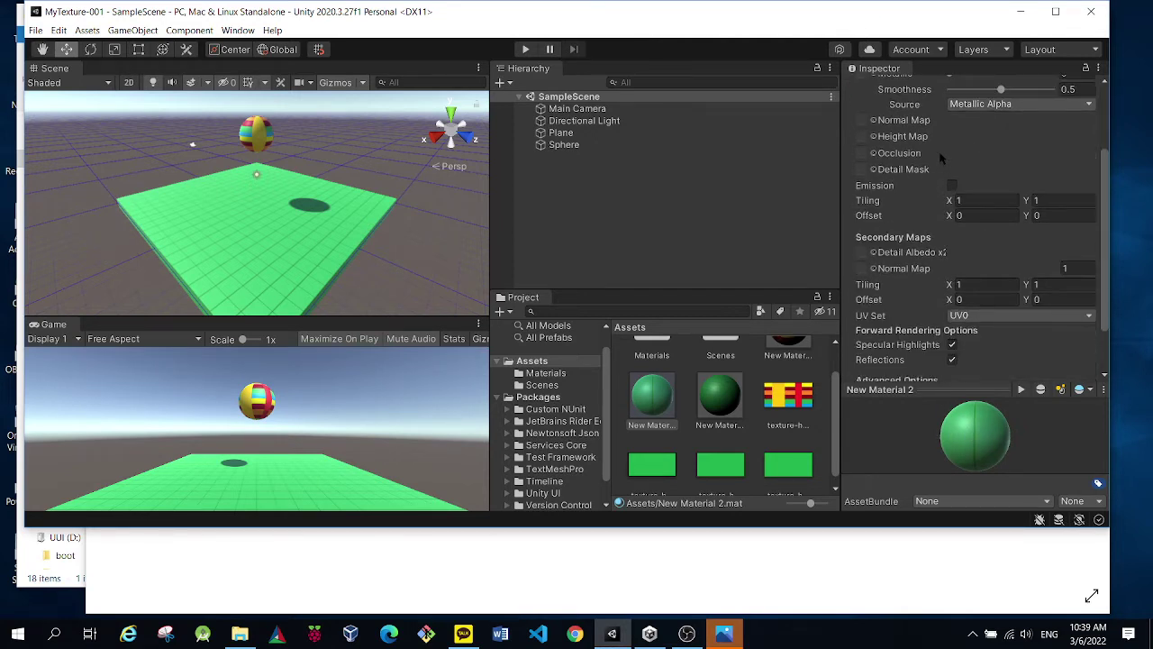
pyautogui.scroll(1, 892, 215)
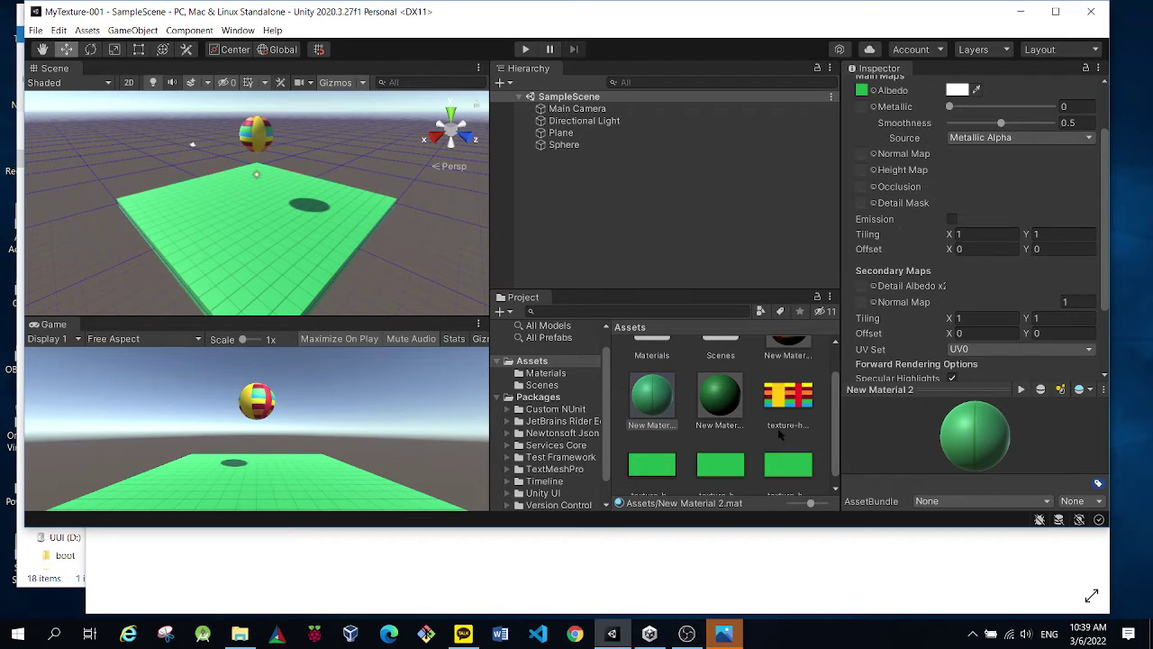
pyautogui.click(718, 404)
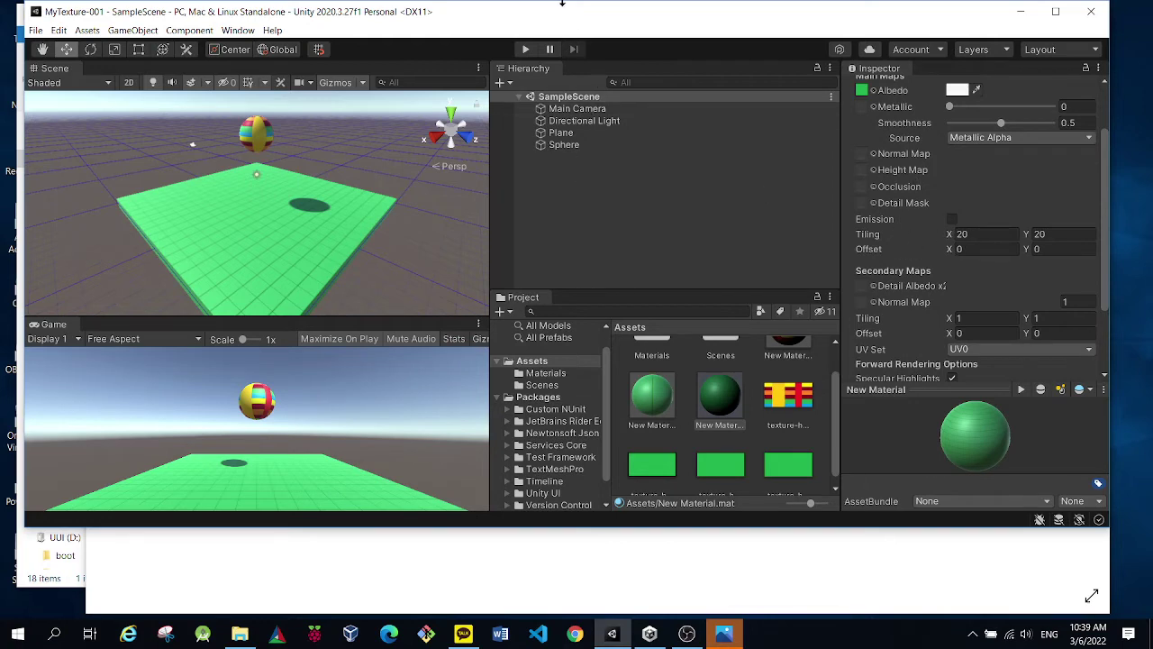
pyautogui.moveTo(562, 5); pyautogui.dragTo(608, 11)
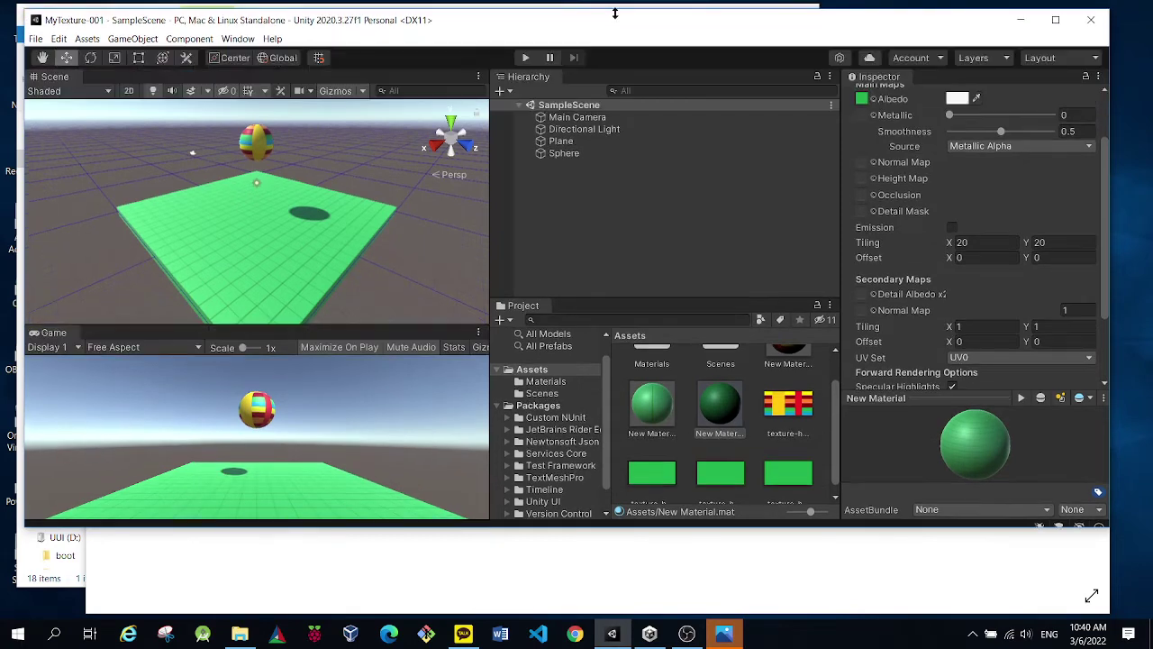
# Save the SampleScene scene.
pyautogui.moveTo(548, 32)
pyautogui.mouseDown()
pyautogui.moveTo(603, 44)
pyautogui.moveTo(550, 37)
pyautogui.mouseUp()
pyautogui.rightClick(594, 110)
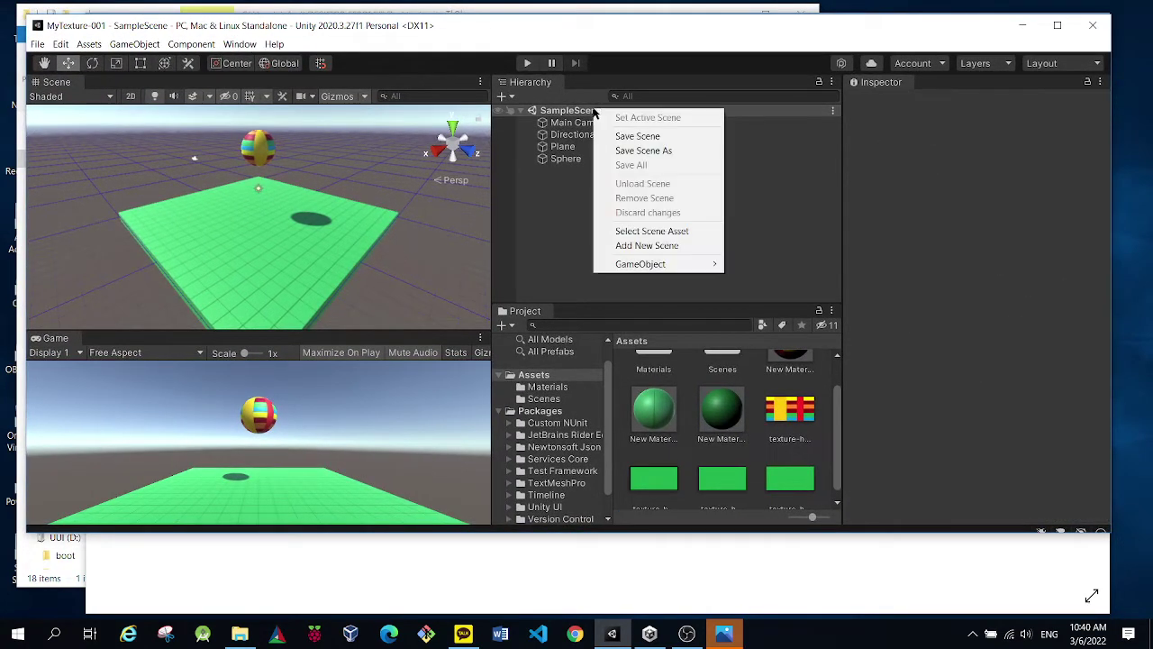
pyautogui.click(674, 137)
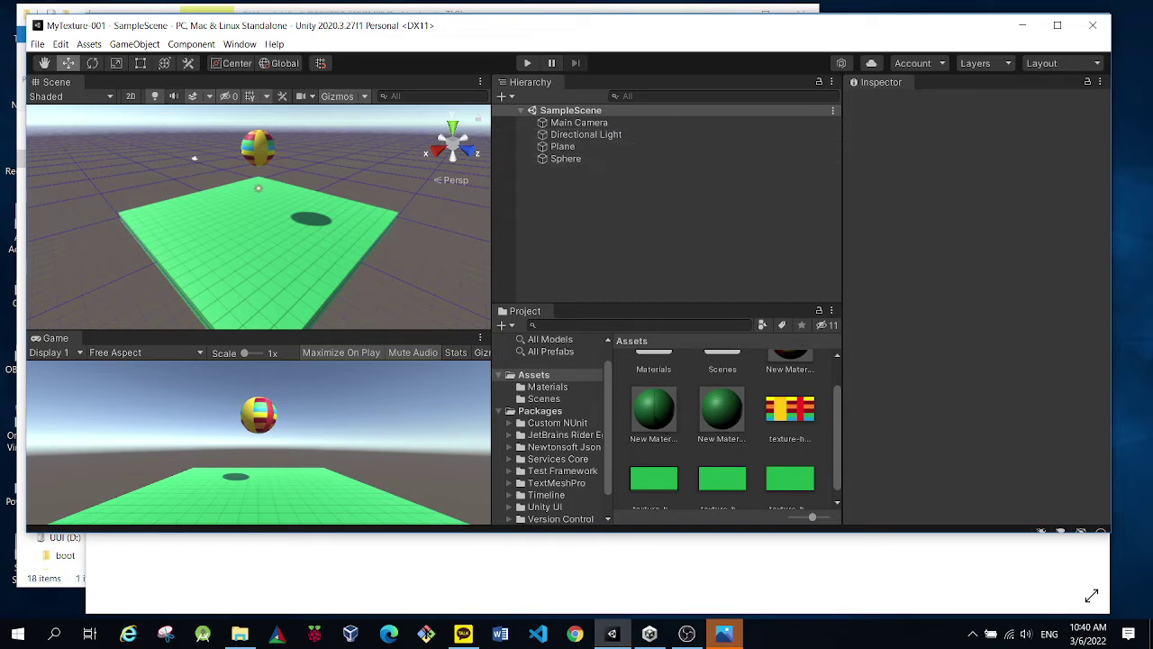
# Examine the main maps, tiling and rendering settings of New Material 2 alongside its source texture, texture-ham-004.png.
pyautogui.click(653, 410)
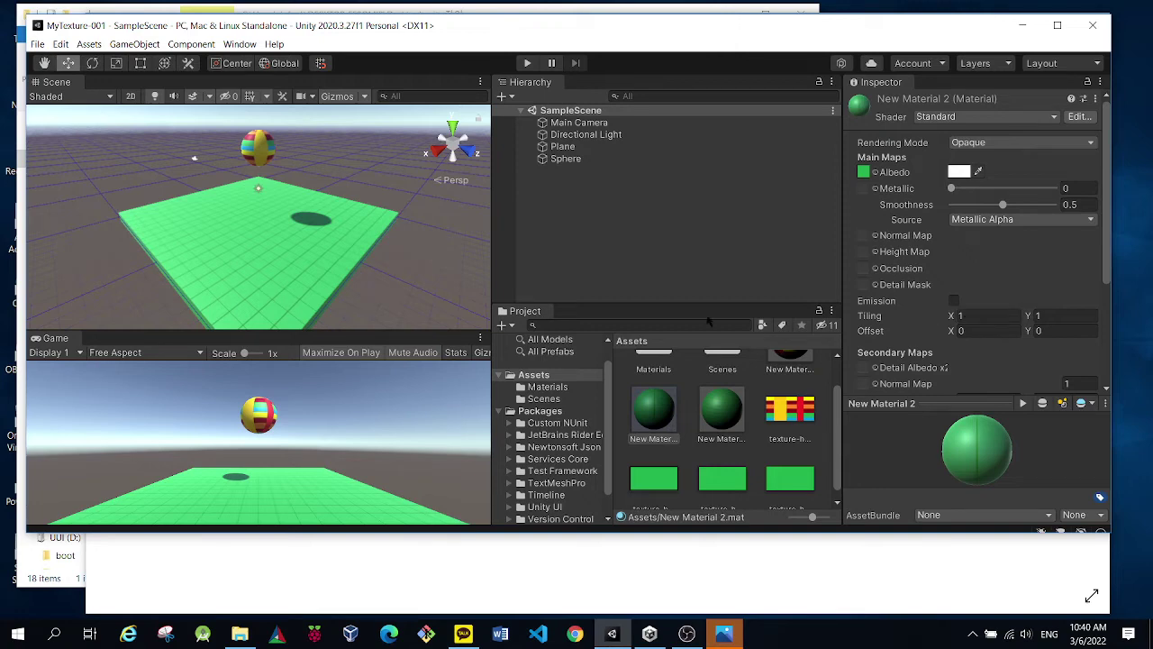
pyautogui.moveTo(521, 32); pyautogui.dragTo(527, 22)
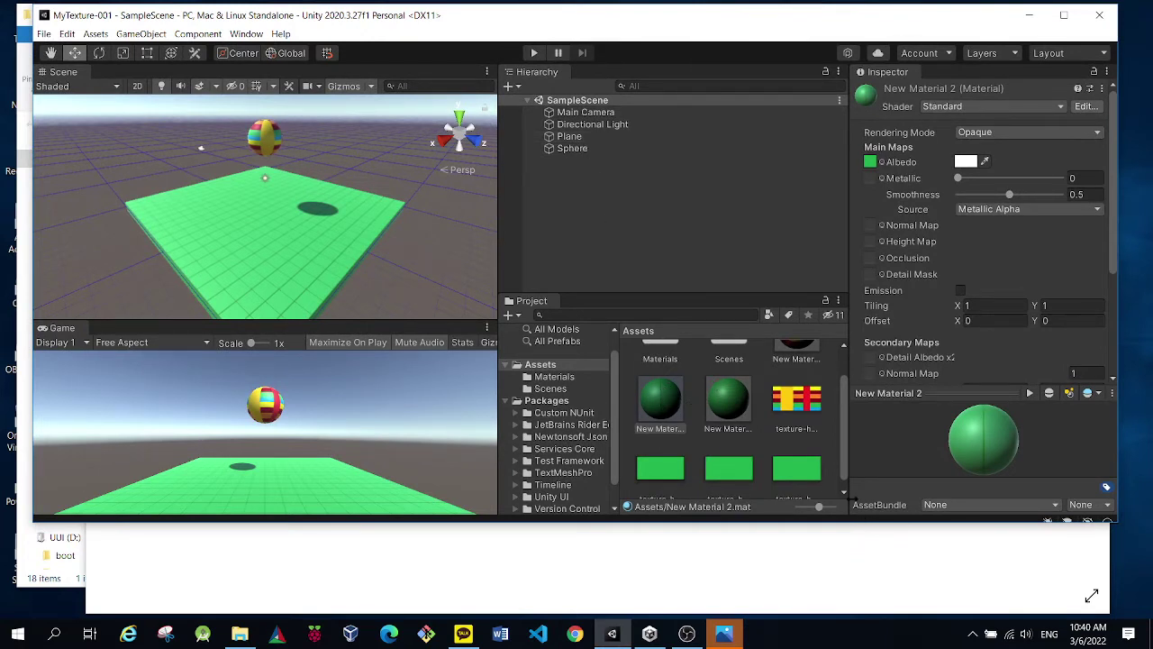
pyautogui.click(803, 487)
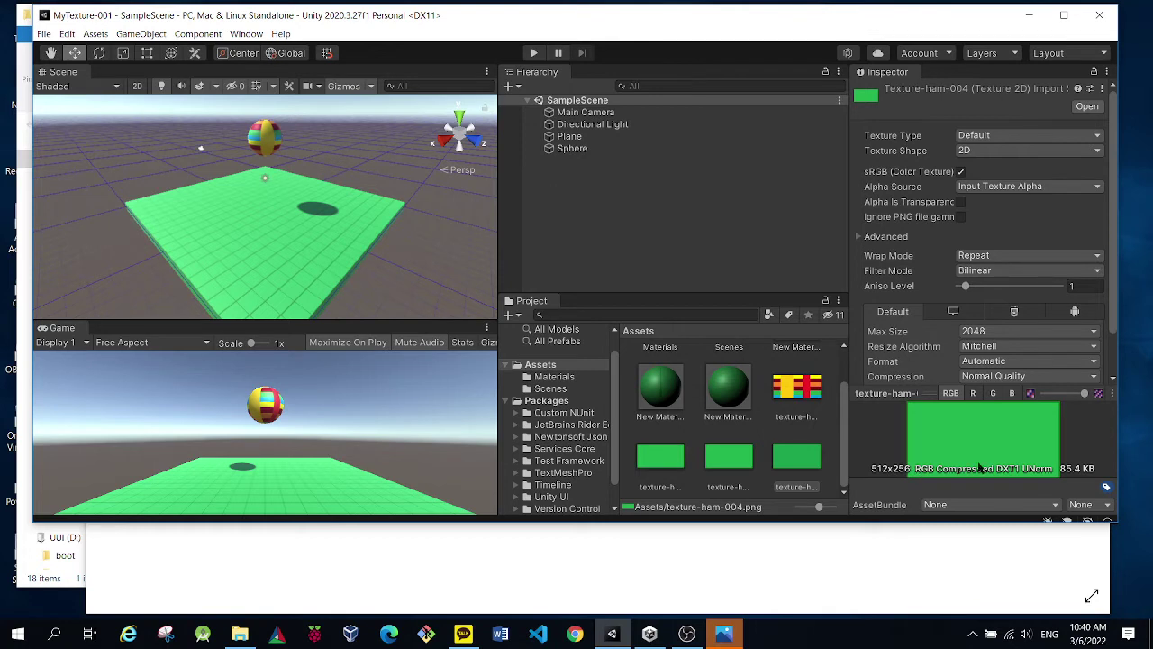
pyautogui.click(813, 435)
pyautogui.click(664, 387)
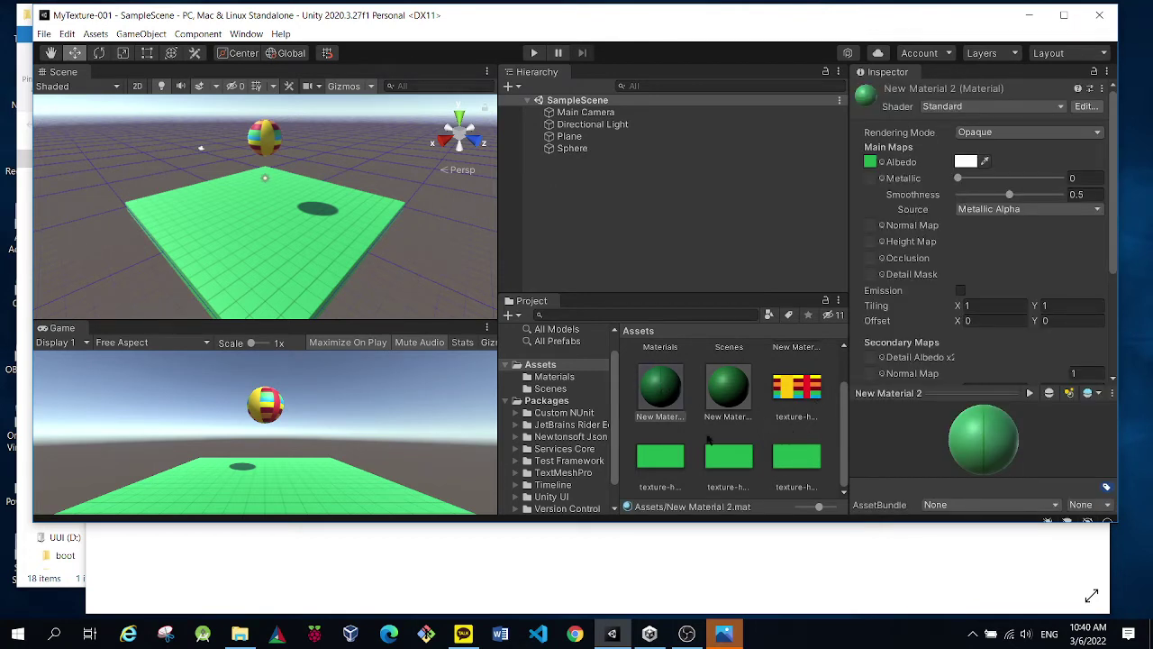
pyautogui.click(977, 304)
pyautogui.moveTo(1115, 261); pyautogui.dragTo(1124, 491)
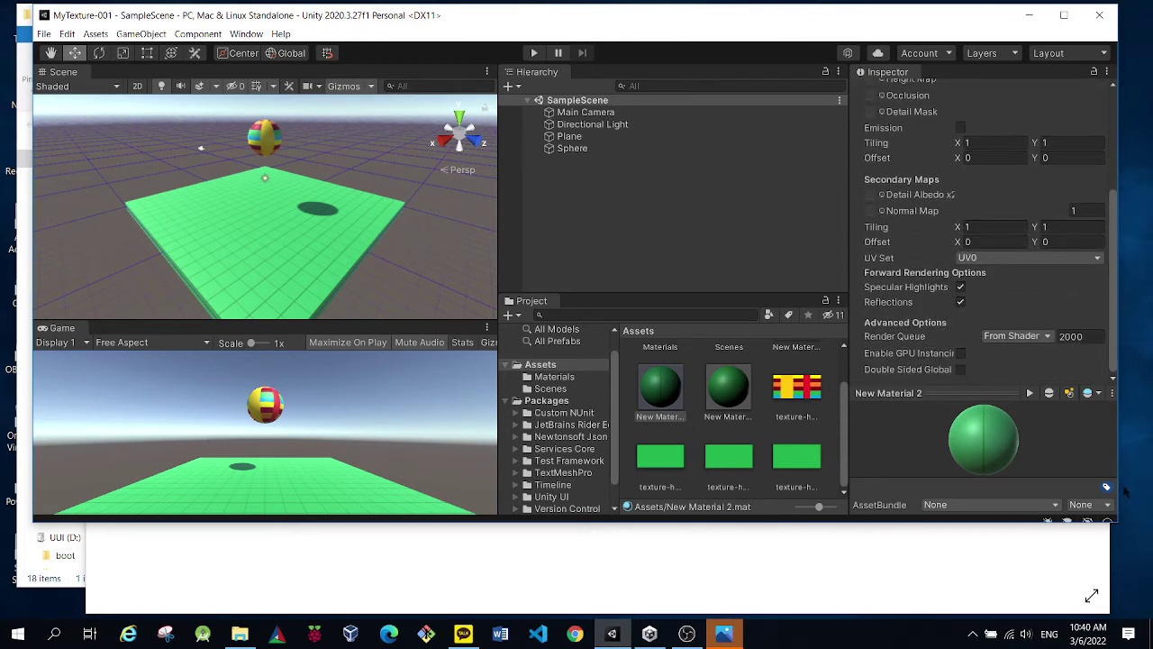
pyautogui.scroll(5, 1063, 255)
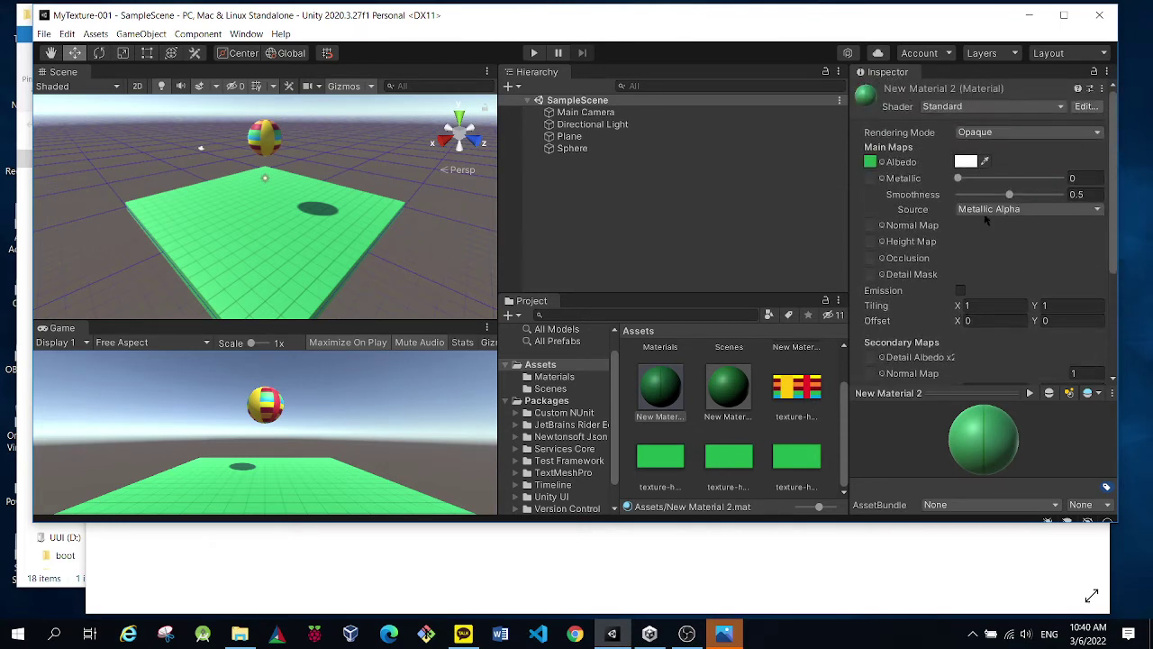
# Close the Photos viewer and the folder window behind Unity, and dismiss the Albedo color picker.
pyautogui.click(965, 162)
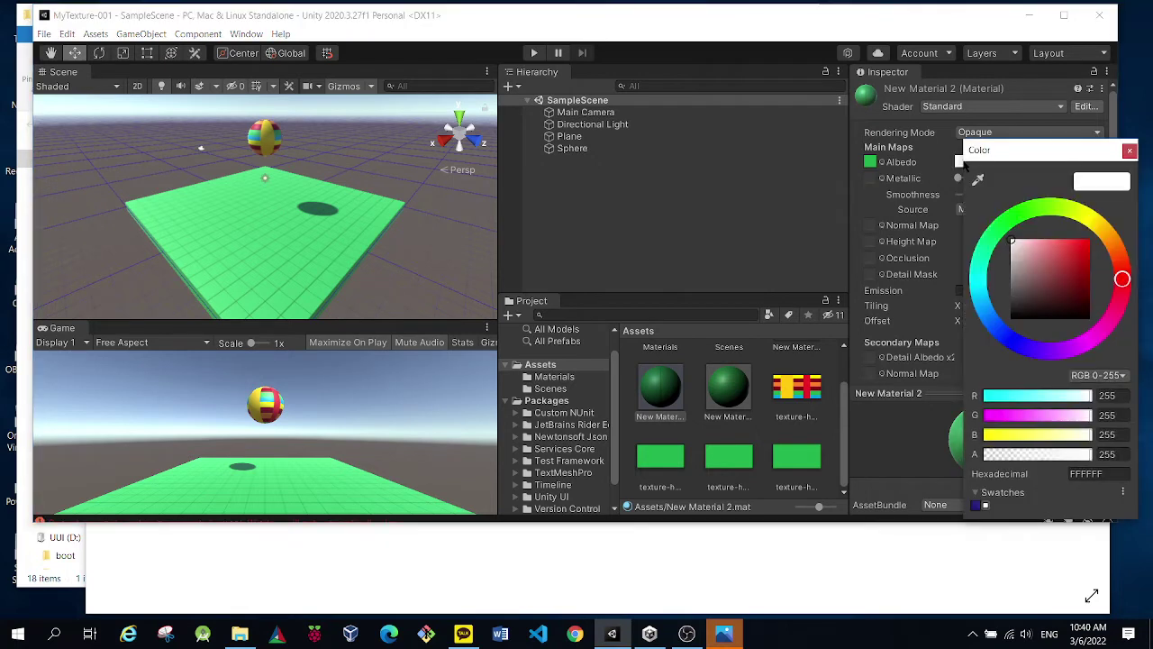
pyautogui.click(946, 164)
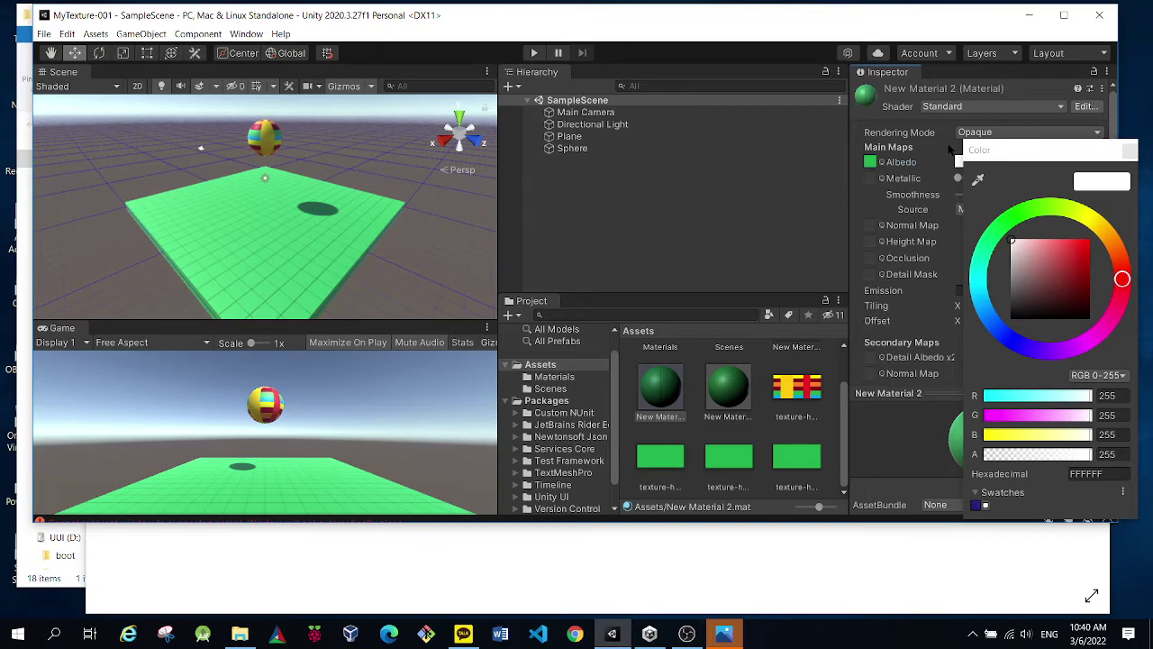
pyautogui.moveTo(707, 11); pyautogui.dragTo(739, 99)
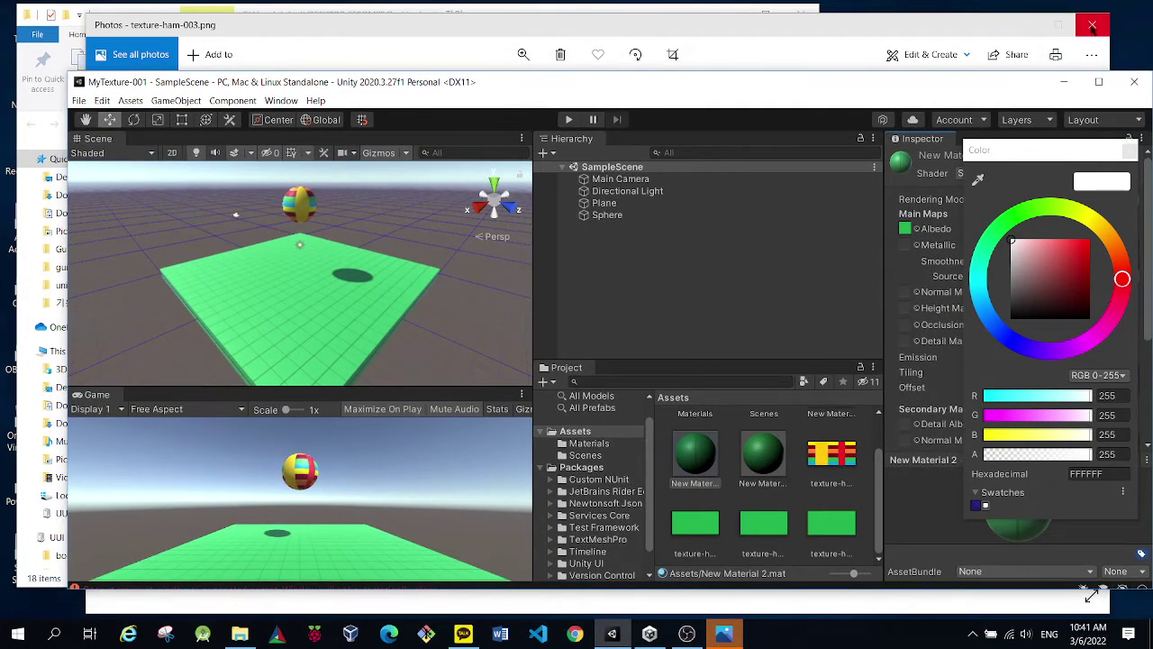
pyautogui.click(1090, 27)
pyautogui.click(801, 16)
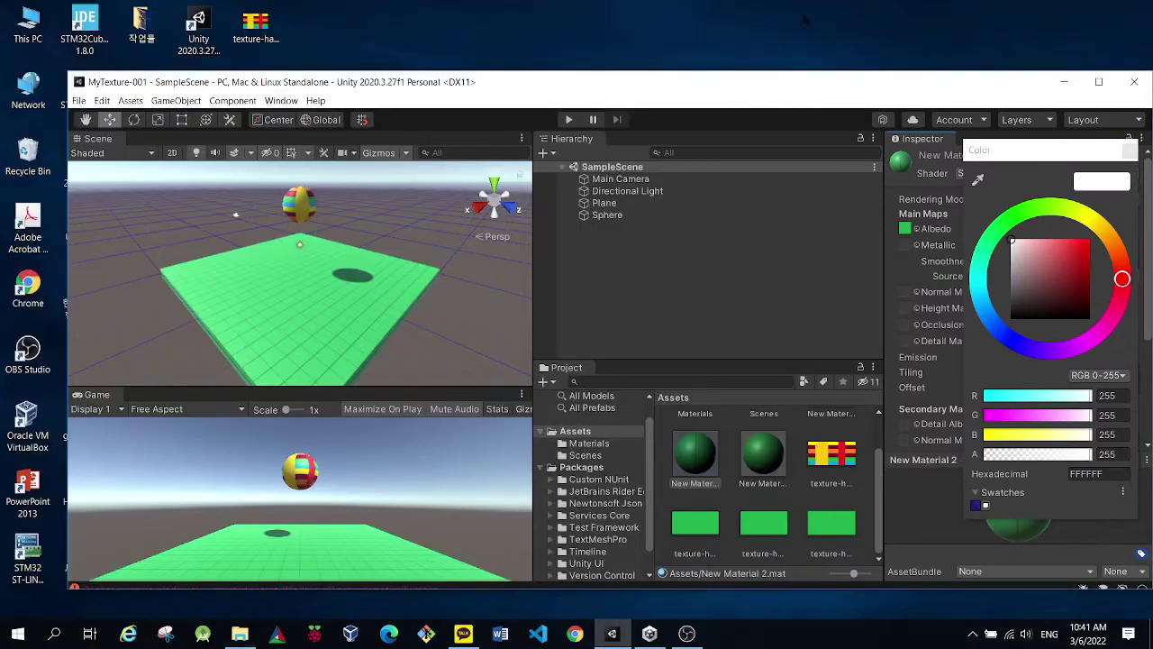
pyautogui.moveTo(693, 105); pyautogui.dragTo(610, 12)
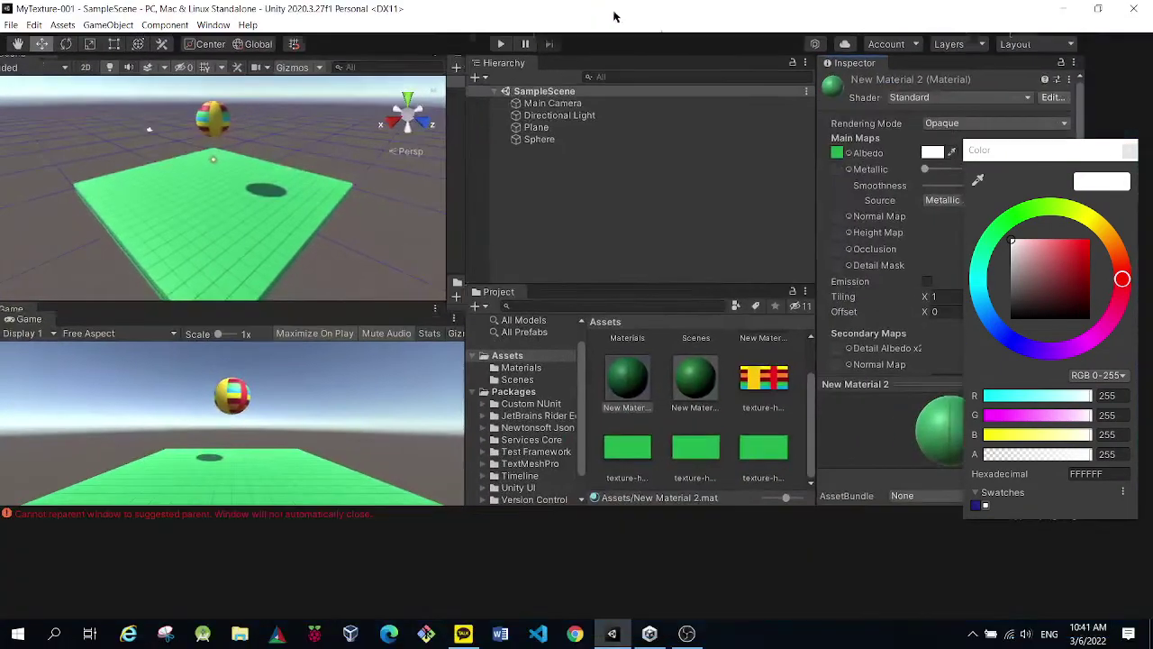
pyautogui.moveTo(1096, 156); pyautogui.dragTo(1038, 133)
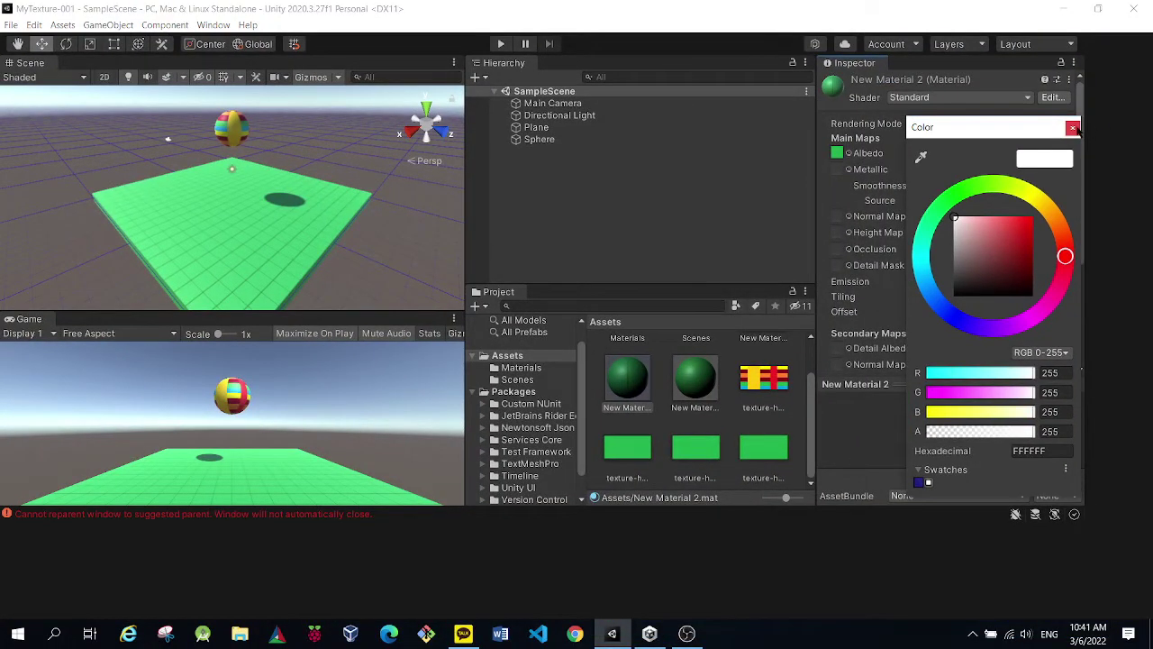
pyautogui.click(1072, 127)
pyautogui.moveTo(991, 9); pyautogui.dragTo(948, 41)
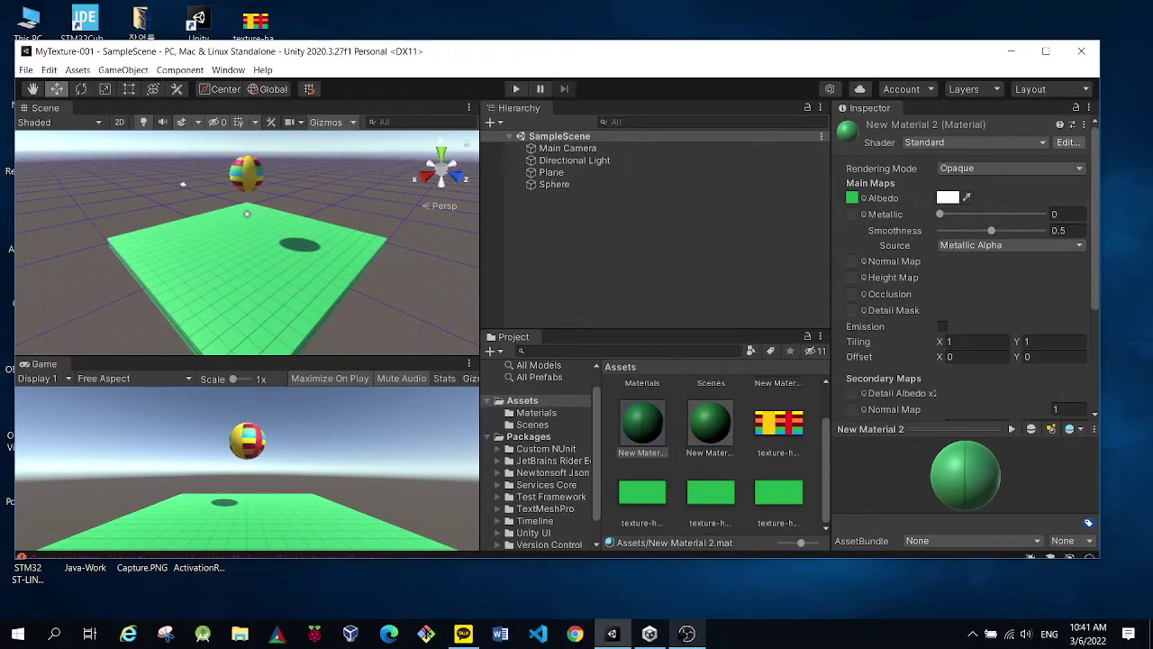
# Review the tiling, secondary maps and forward rendering options of New Material 2 with its preview collapsed.
pyautogui.click(962, 343)
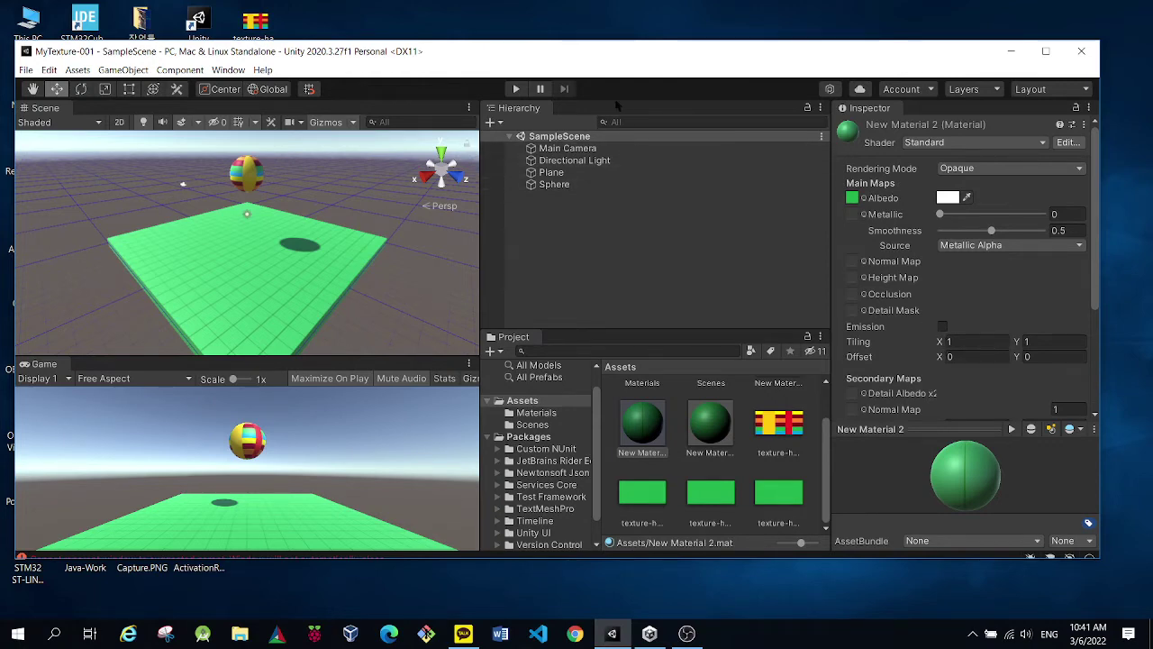
pyautogui.moveTo(610, 61); pyautogui.dragTo(632, 35)
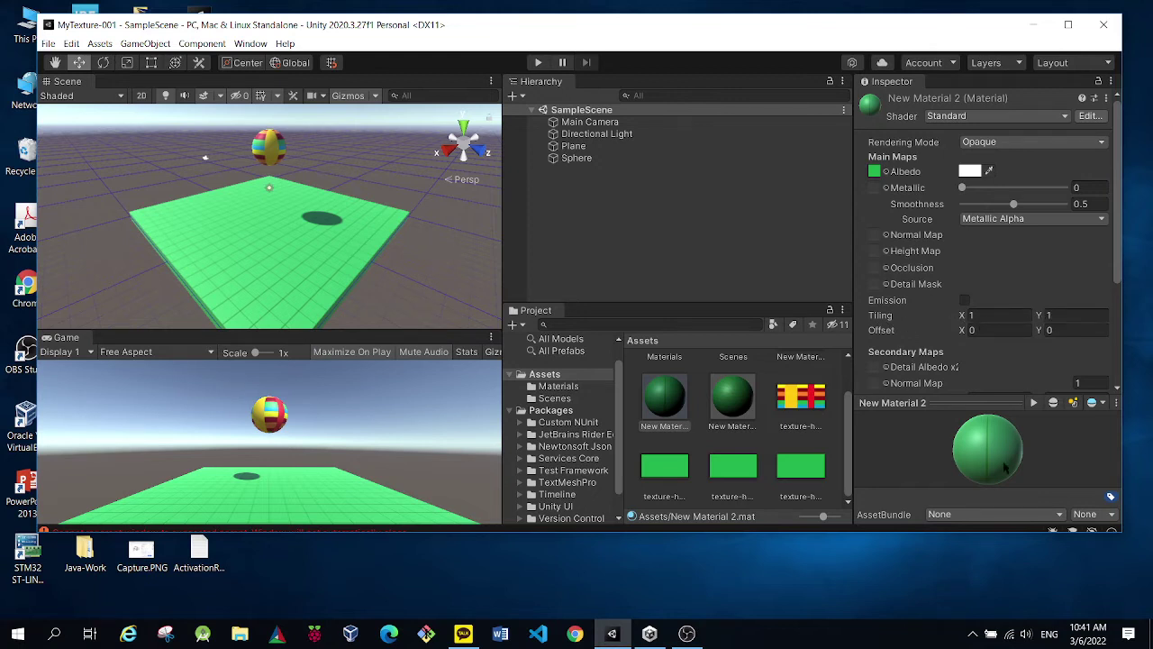
pyautogui.click(961, 400)
pyautogui.scroll(-1, 1004, 414)
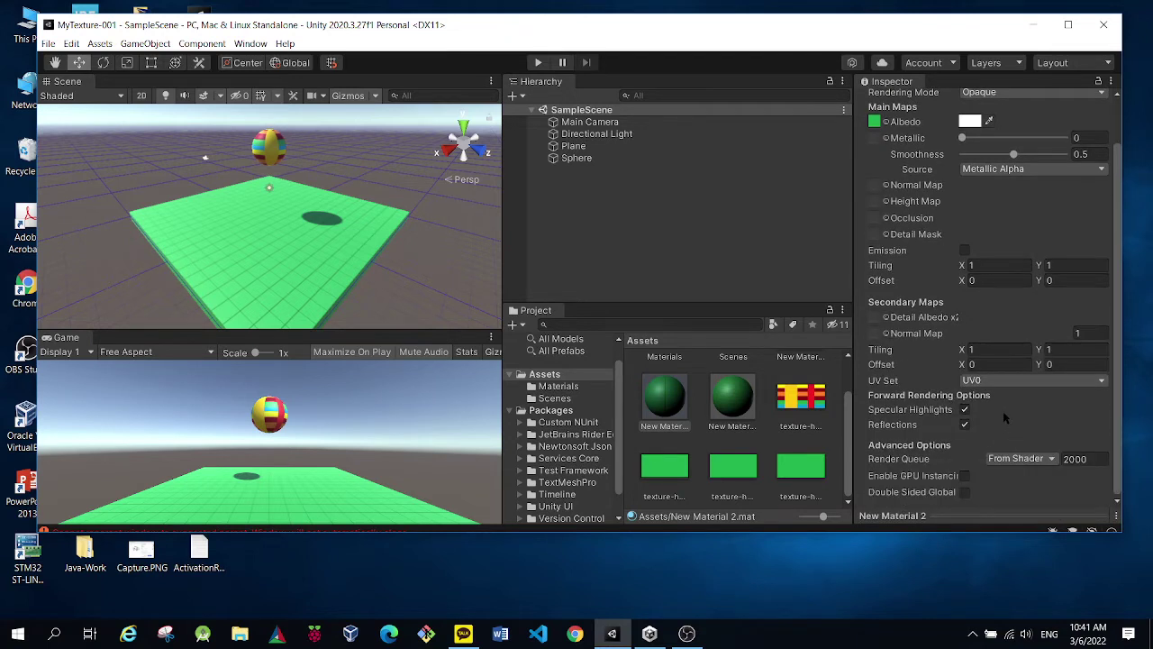
pyautogui.scroll(1, 995, 378)
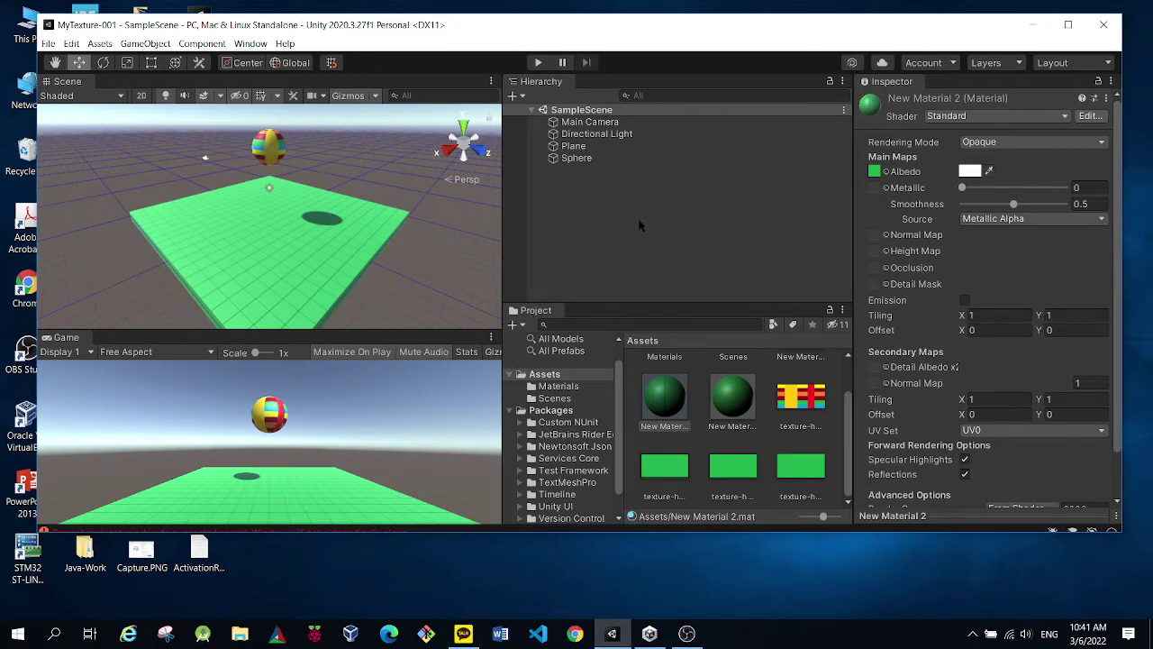
# Inspect the Sphere's components, and view the striped texture-ham-001.png in Paint before closing Paint.
pyautogui.click(579, 159)
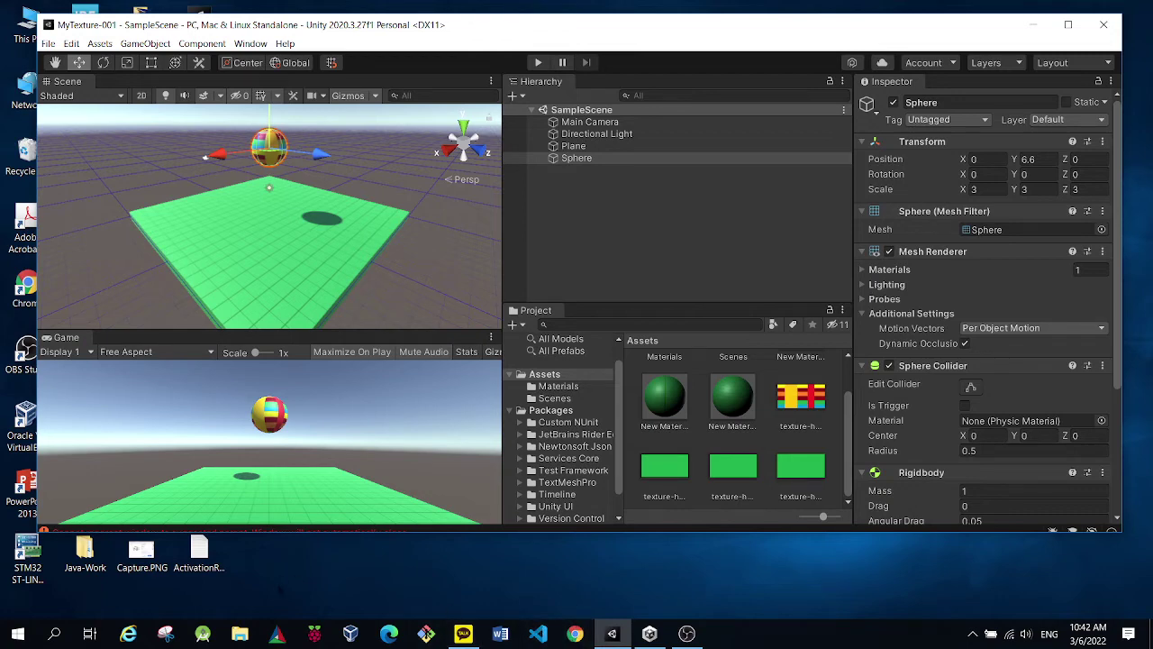
pyautogui.click(54, 633)
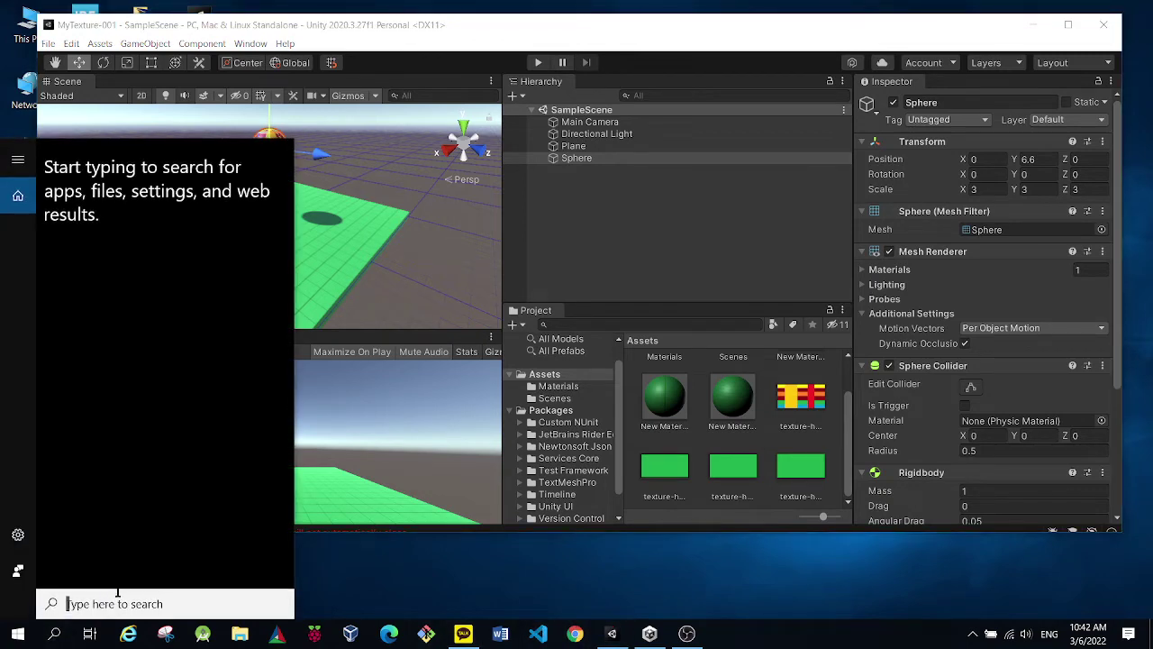
pyautogui.write('pi')
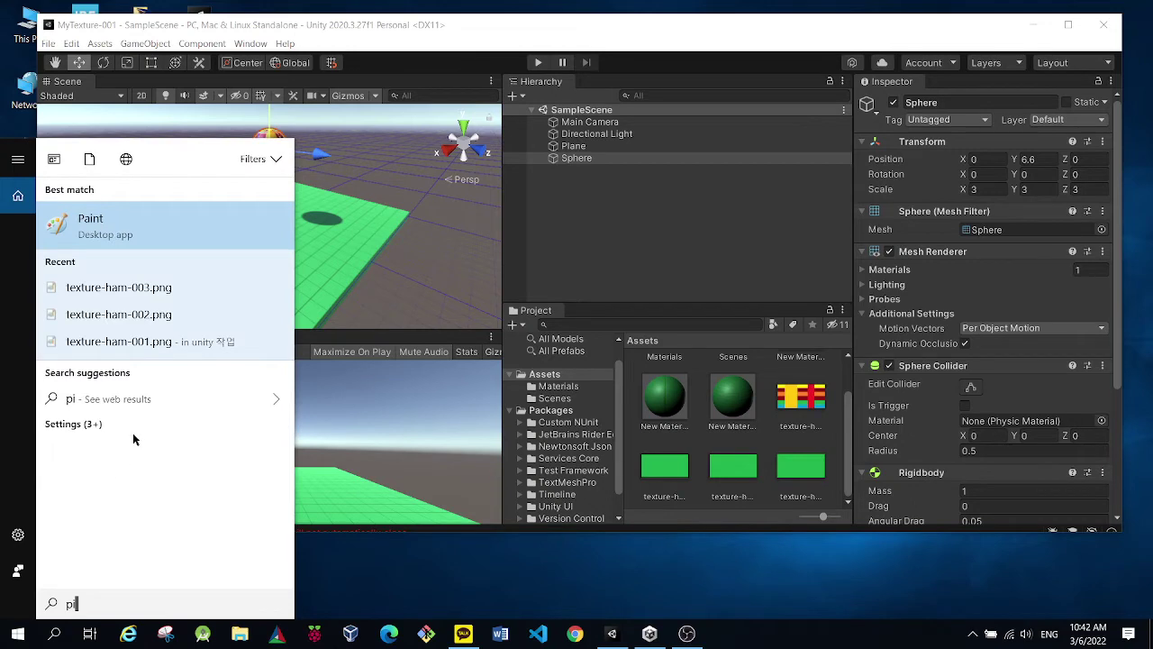
pyautogui.click(101, 232)
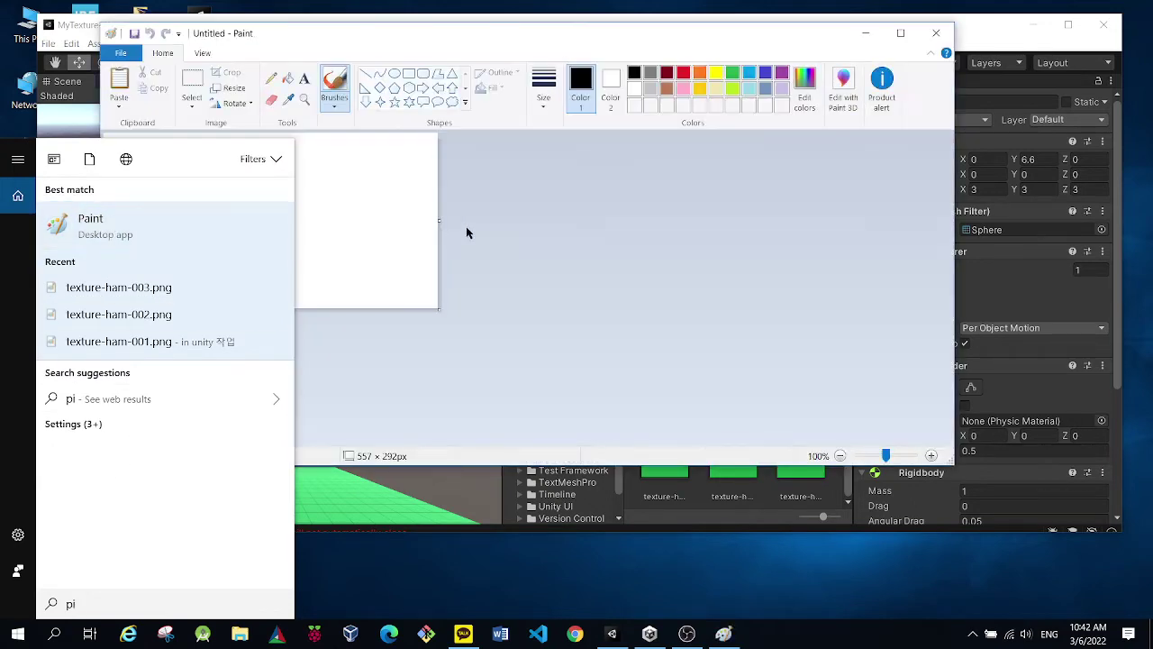
pyautogui.click(121, 54)
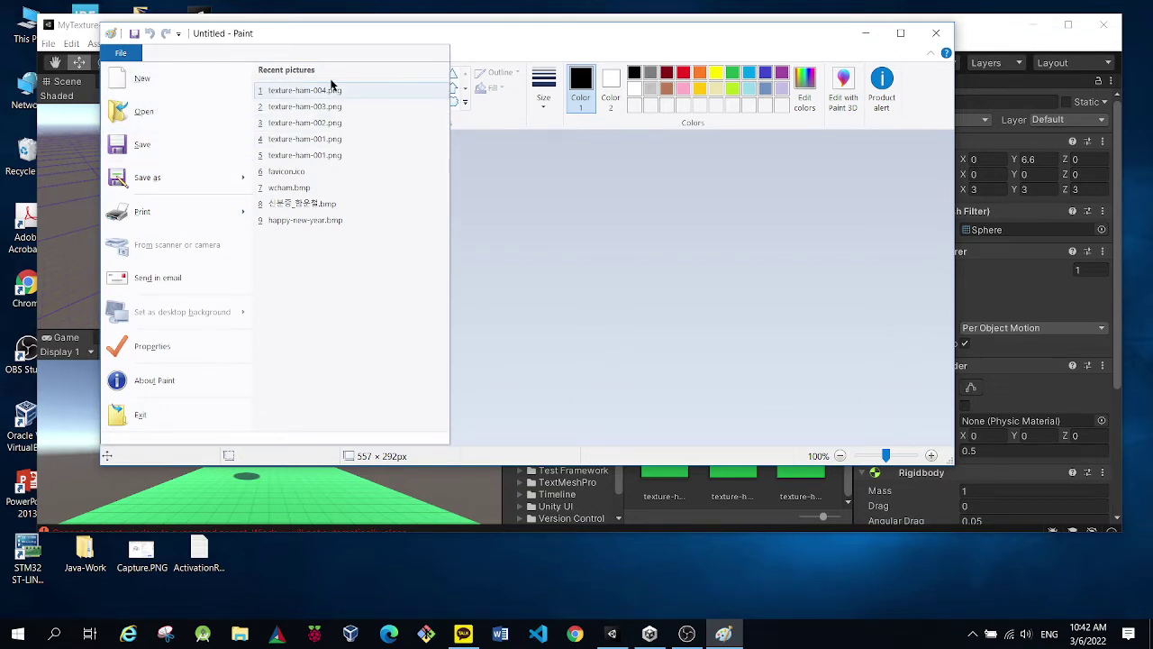
pyautogui.click(326, 142)
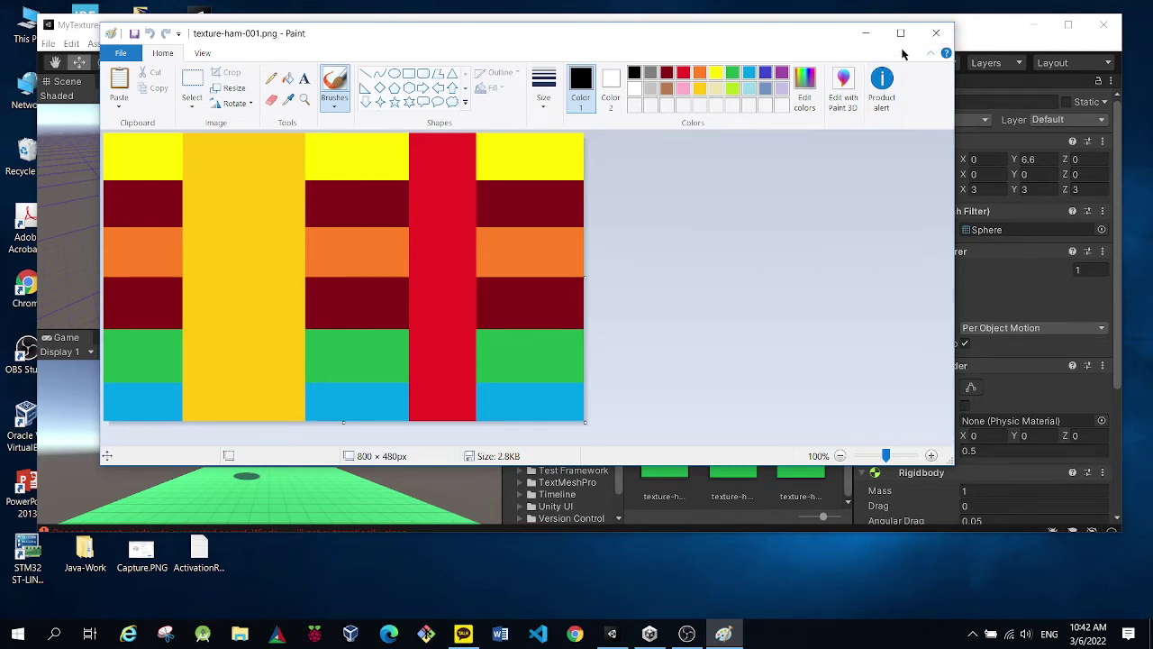
pyautogui.click(935, 34)
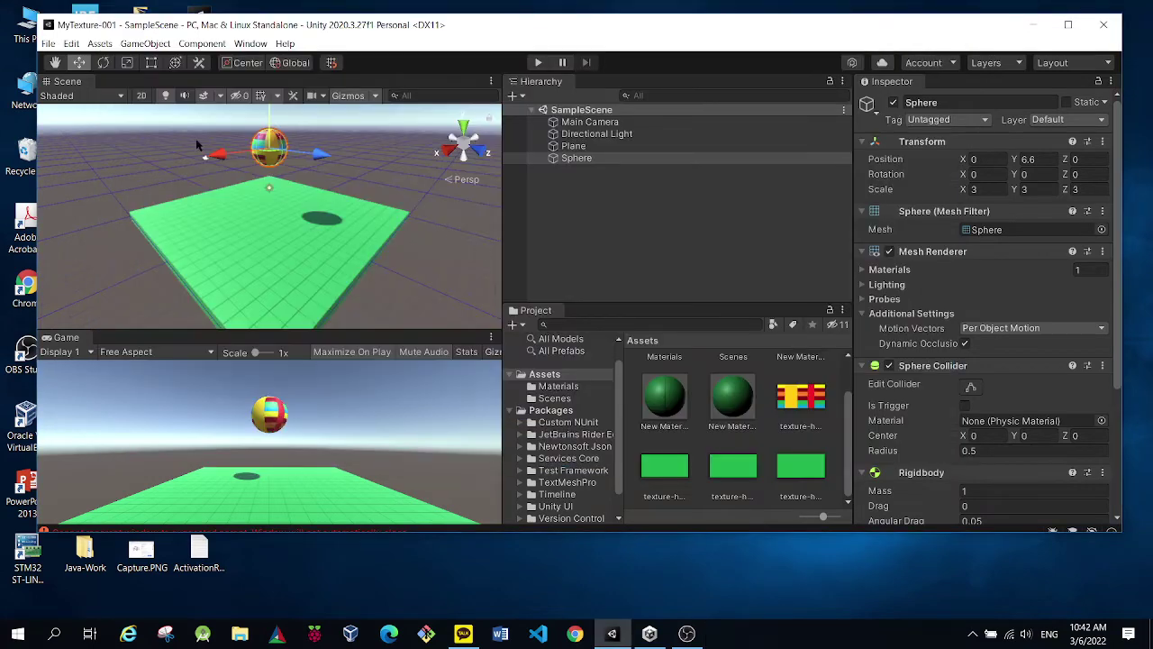
# Locate texture-ham-001.png in the desktop's unity 작업 folder, compare it with the imported texture in Unity's assets, and close the folder.
pyautogui.moveTo(320, 26); pyautogui.dragTo(606, 21)
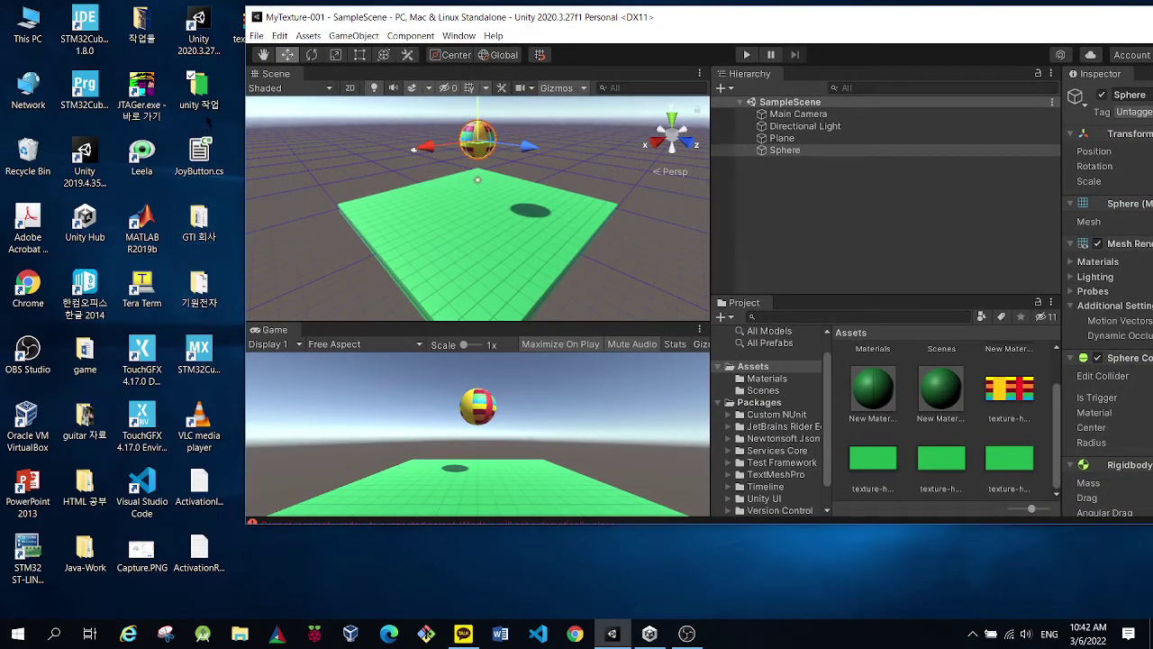
pyautogui.click(200, 90)
pyautogui.doubleClick(200, 90)
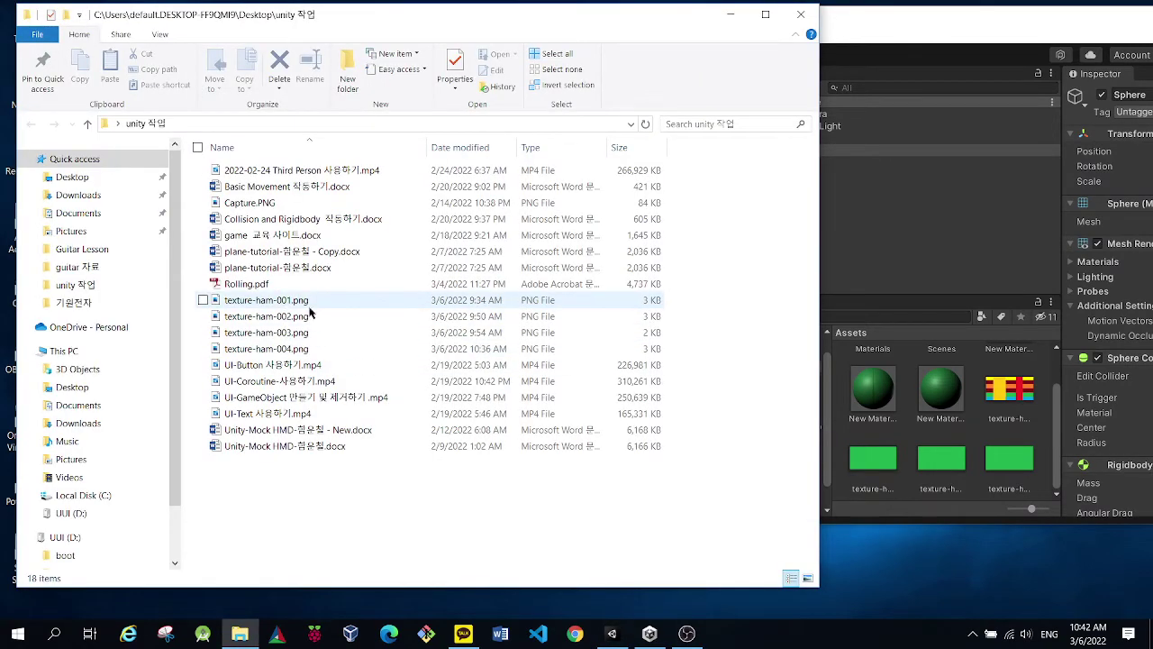
pyautogui.click(1019, 419)
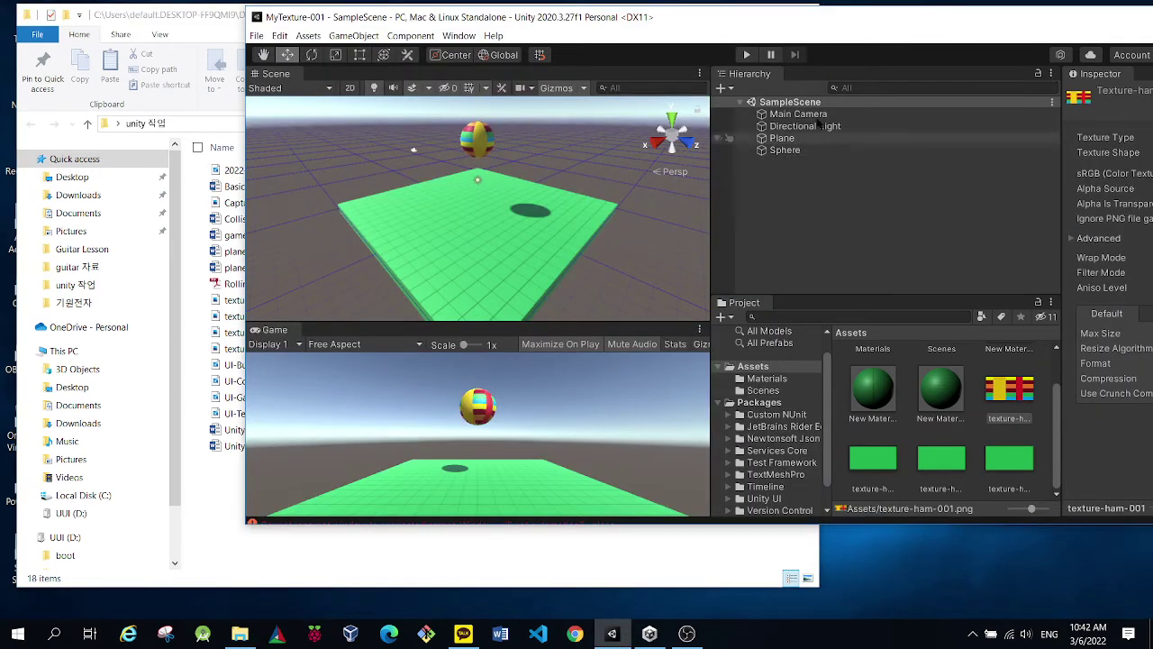
pyautogui.moveTo(765, 25); pyautogui.dragTo(610, 23)
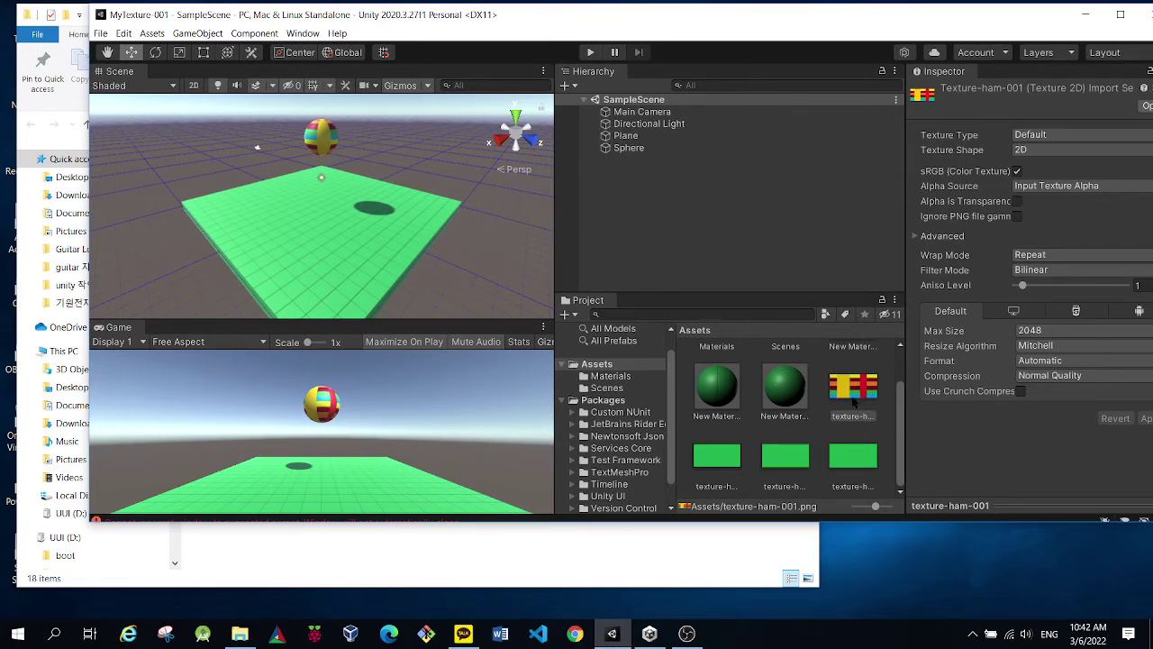
pyautogui.click(683, 551)
pyautogui.click(801, 15)
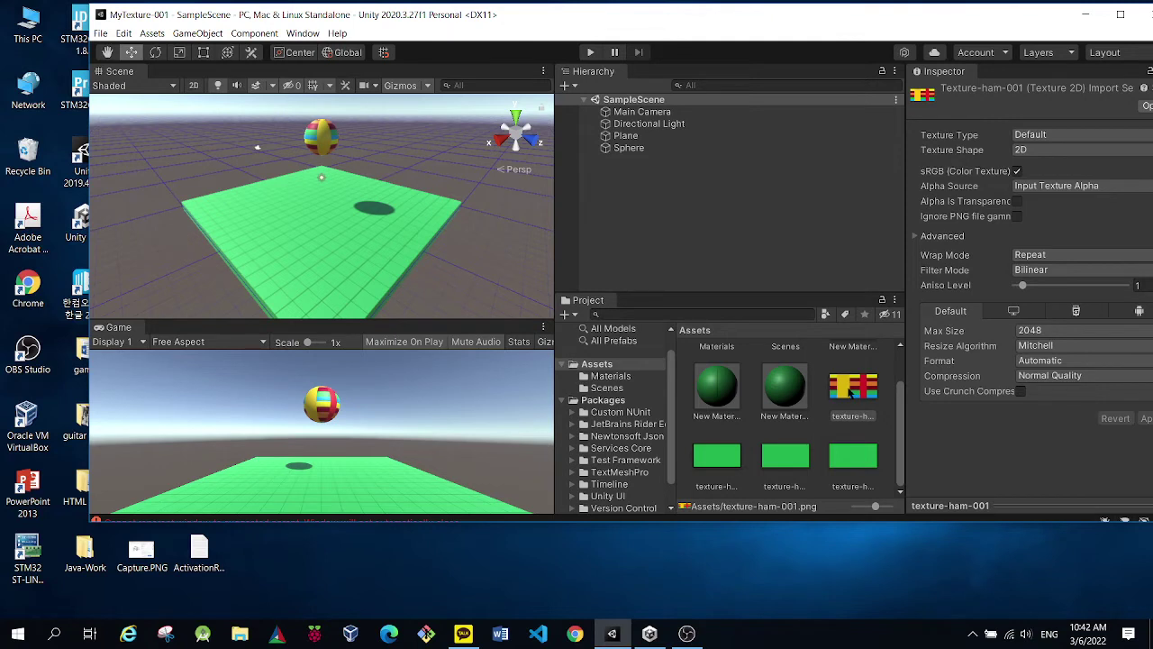
# Replace the Albedo map of the ball's New Material 1 with texture-ham-004.png, after trying texture-ham-001.png in the same slot.
pyautogui.scroll(2, 831, 389)
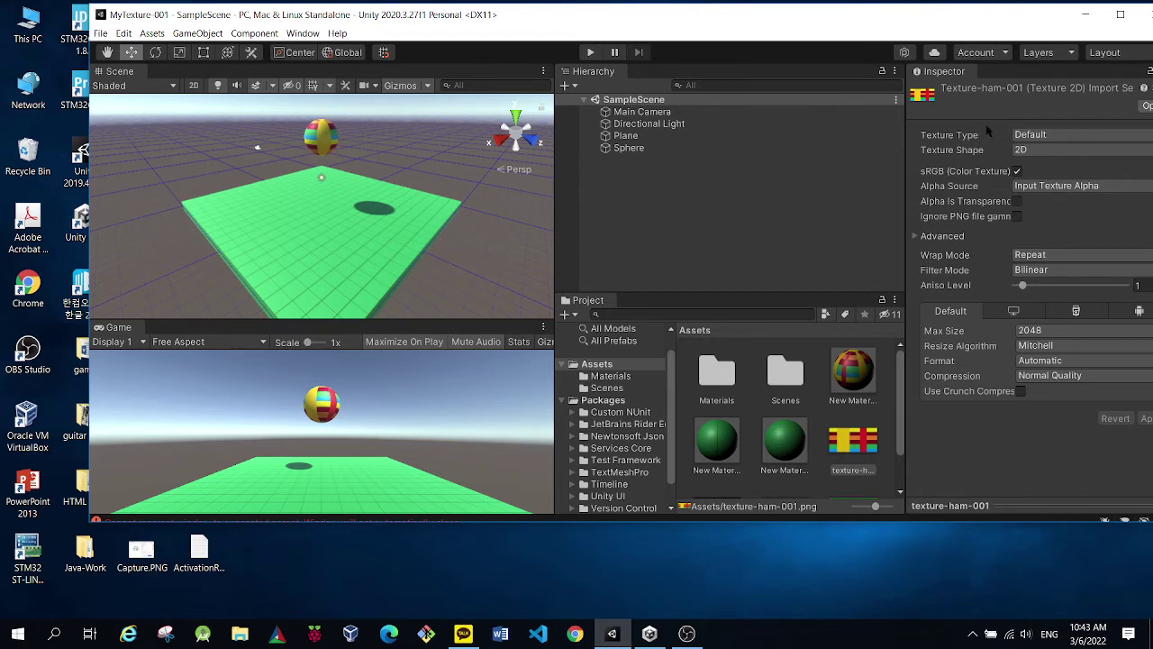
pyautogui.click(854, 370)
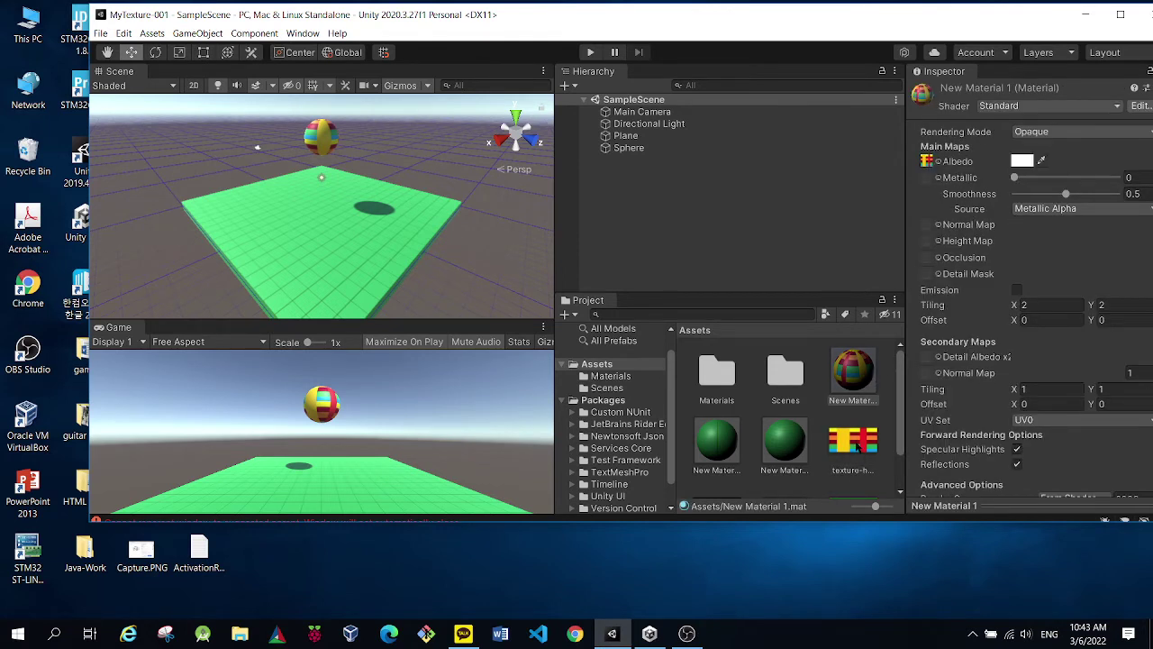
pyautogui.moveTo(860, 443); pyautogui.dragTo(934, 165)
pyautogui.scroll(-1, 857, 455)
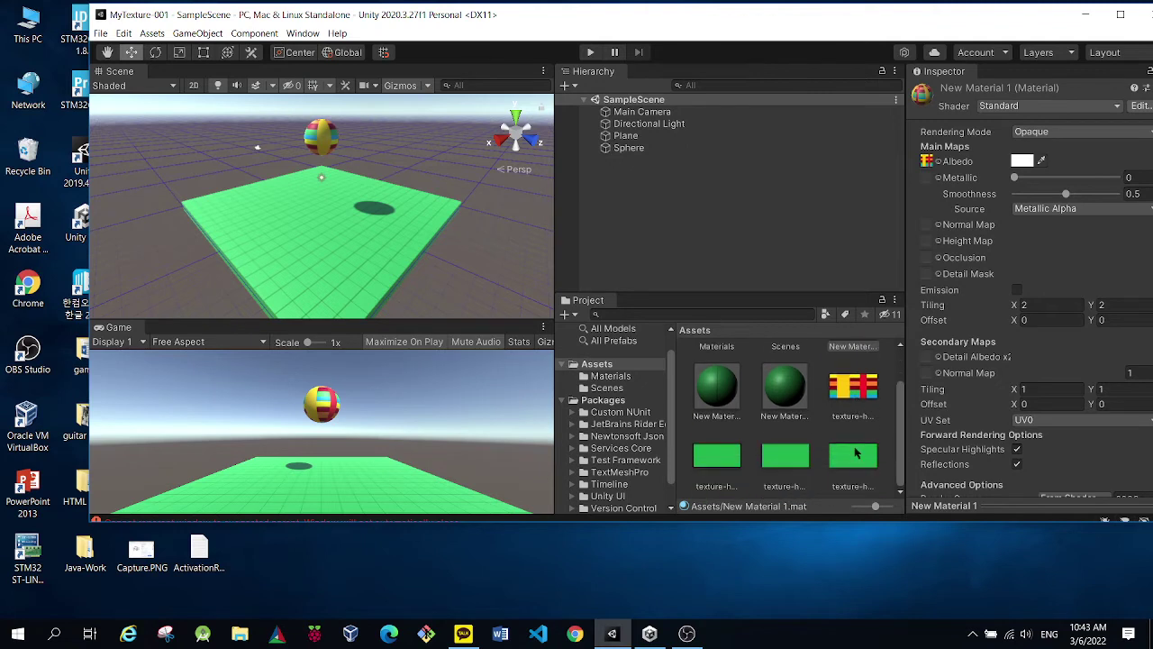
pyautogui.moveTo(857, 455); pyautogui.dragTo(928, 162)
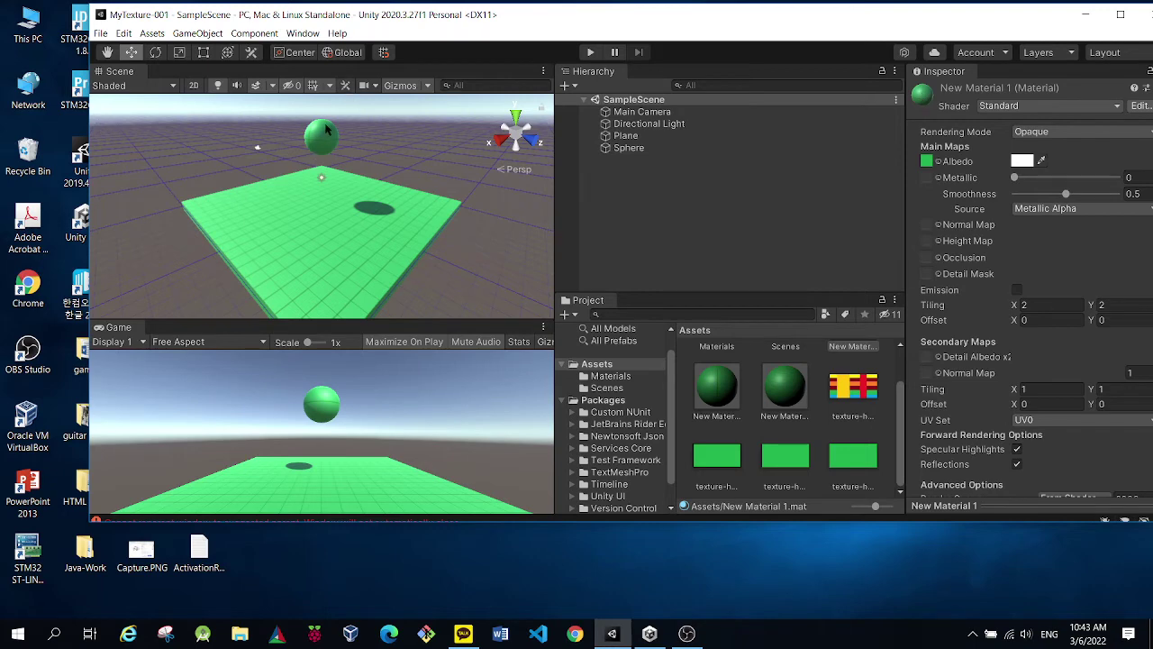
# Inspect the Sphere's components from the transform down to its collider, Rigidbody and assigned material.
pyautogui.click(630, 148)
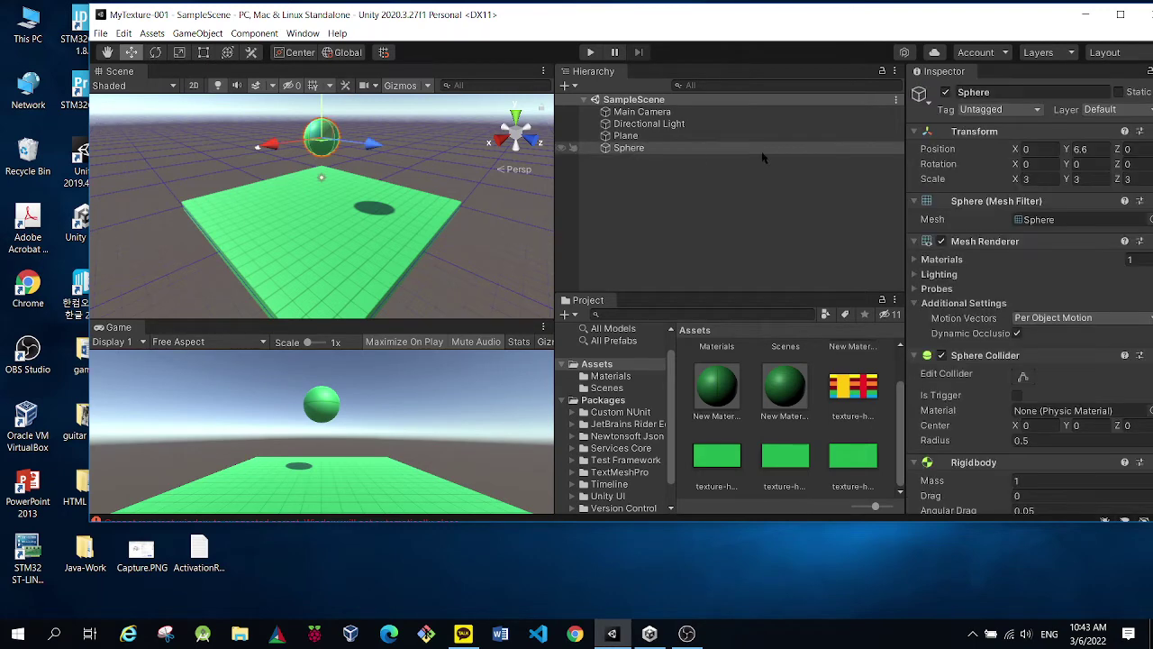
pyautogui.scroll(-5, 962, 342)
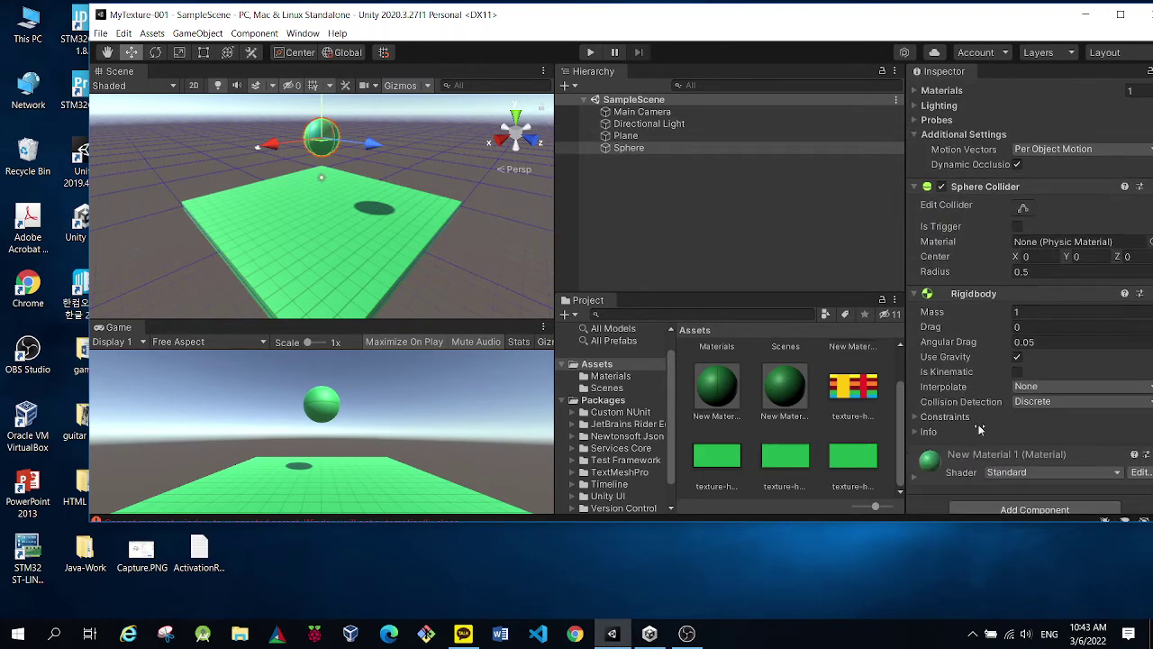
pyautogui.scroll(5, 964, 378)
pyautogui.scroll(-5, 964, 423)
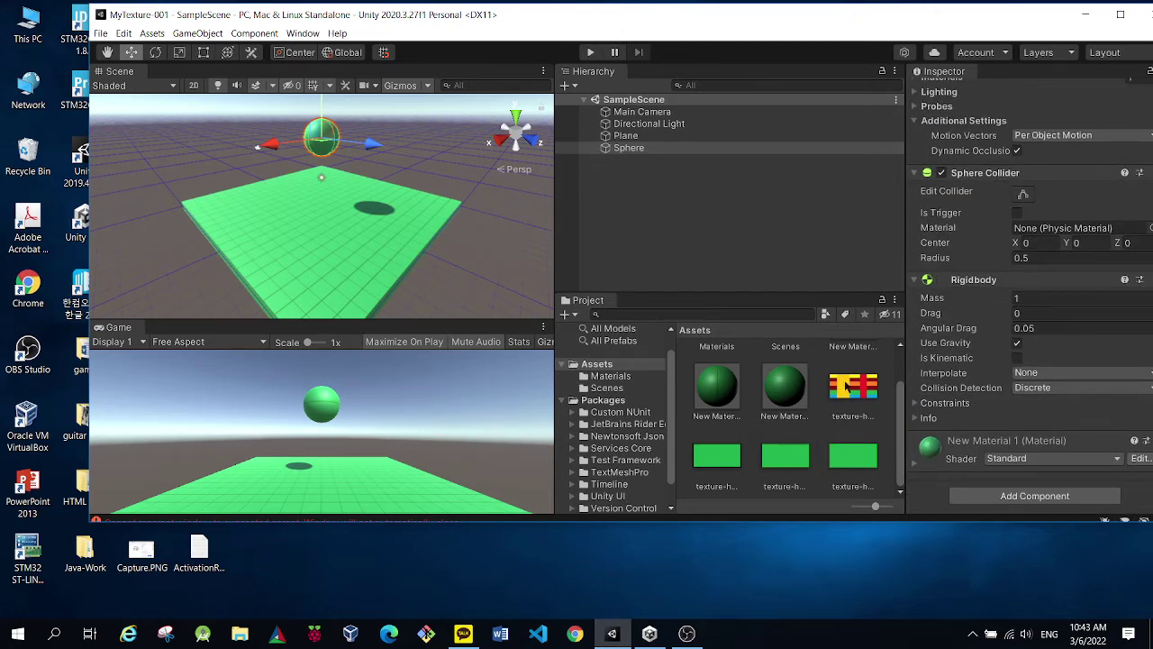
pyautogui.scroll(2, 846, 383)
pyautogui.moveTo(852, 374); pyautogui.dragTo(641, 152)
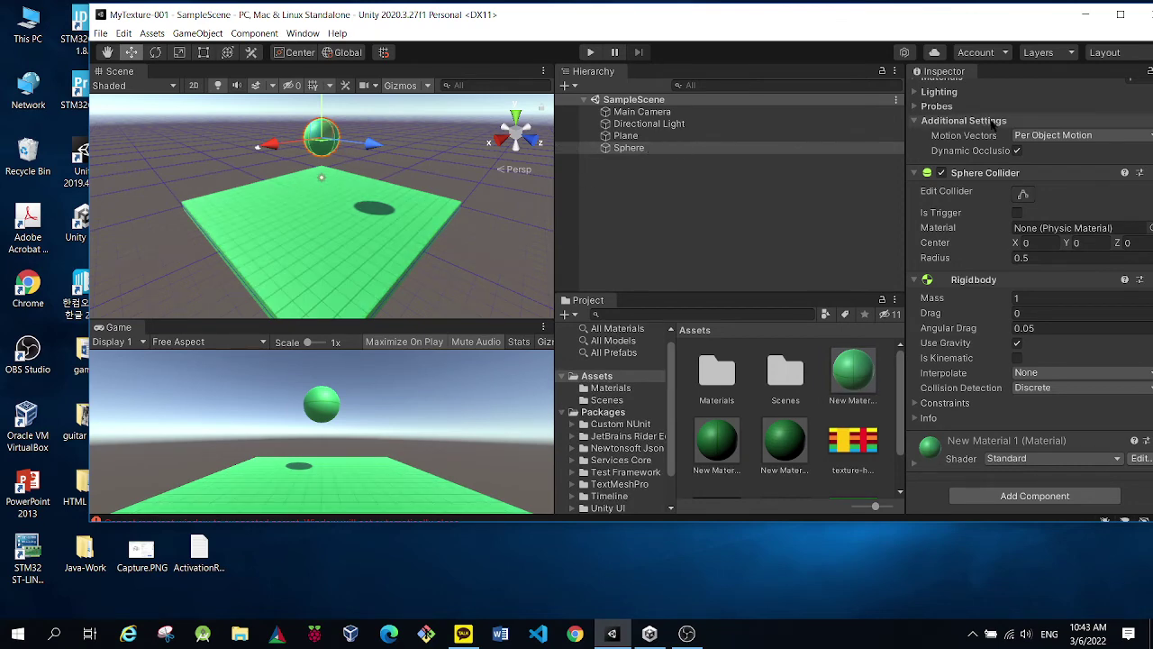
# Review New Material 1's maps, tiling and advanced options, with the Unity window shifted to show the whole Inspector.
pyautogui.click(854, 379)
pyautogui.scroll(2, 983, 150)
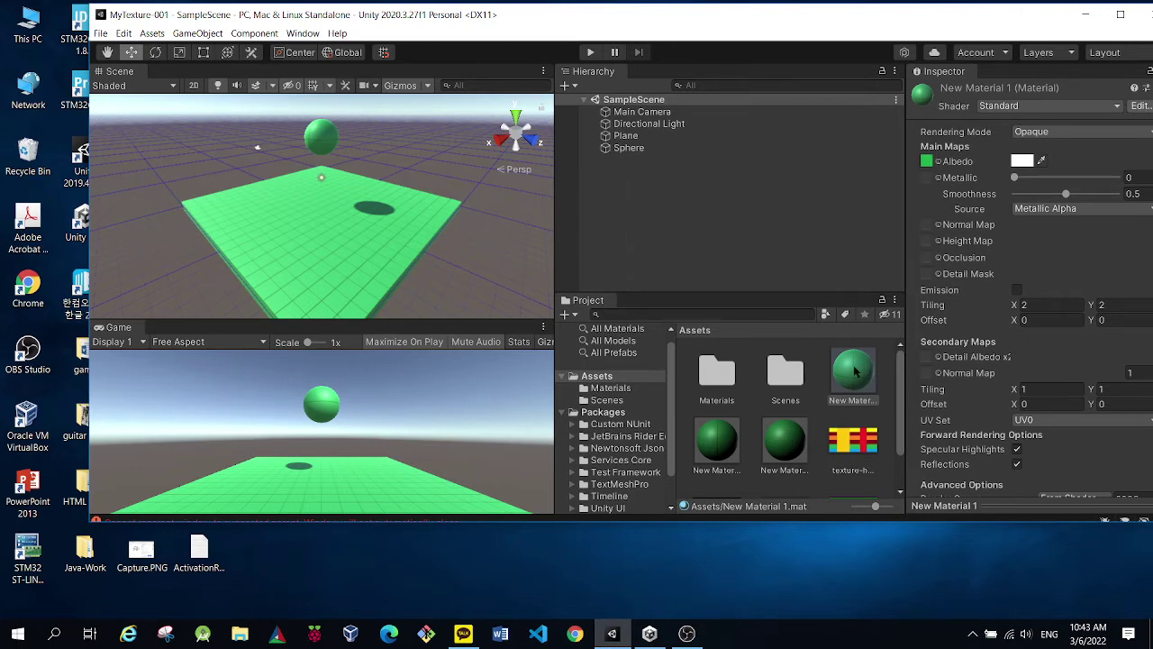
pyautogui.scroll(-2, 1020, 288)
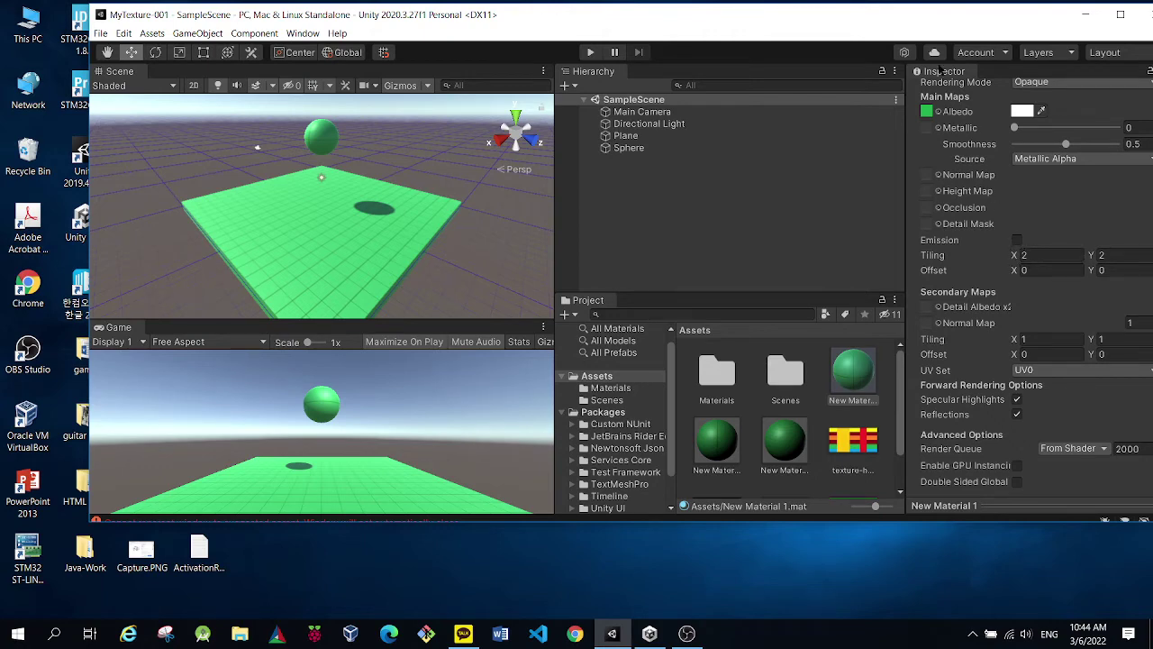
pyautogui.moveTo(915, 26); pyautogui.dragTo(842, 28)
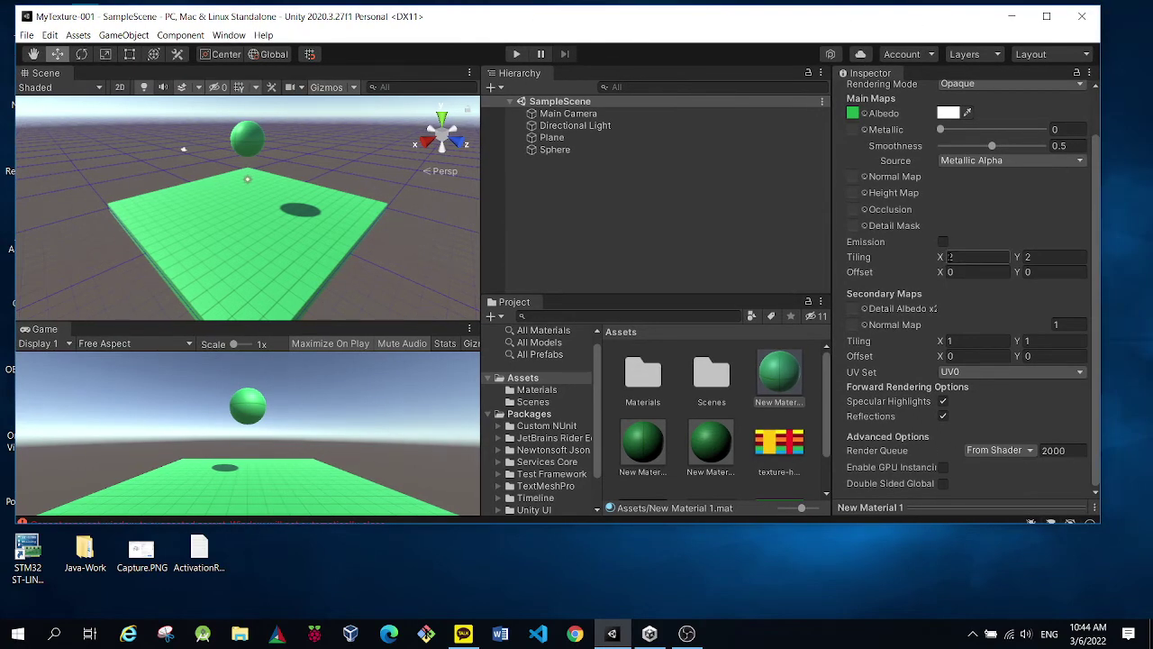
pyautogui.click(1028, 258)
pyautogui.click(952, 257)
pyautogui.scroll(2, 946, 279)
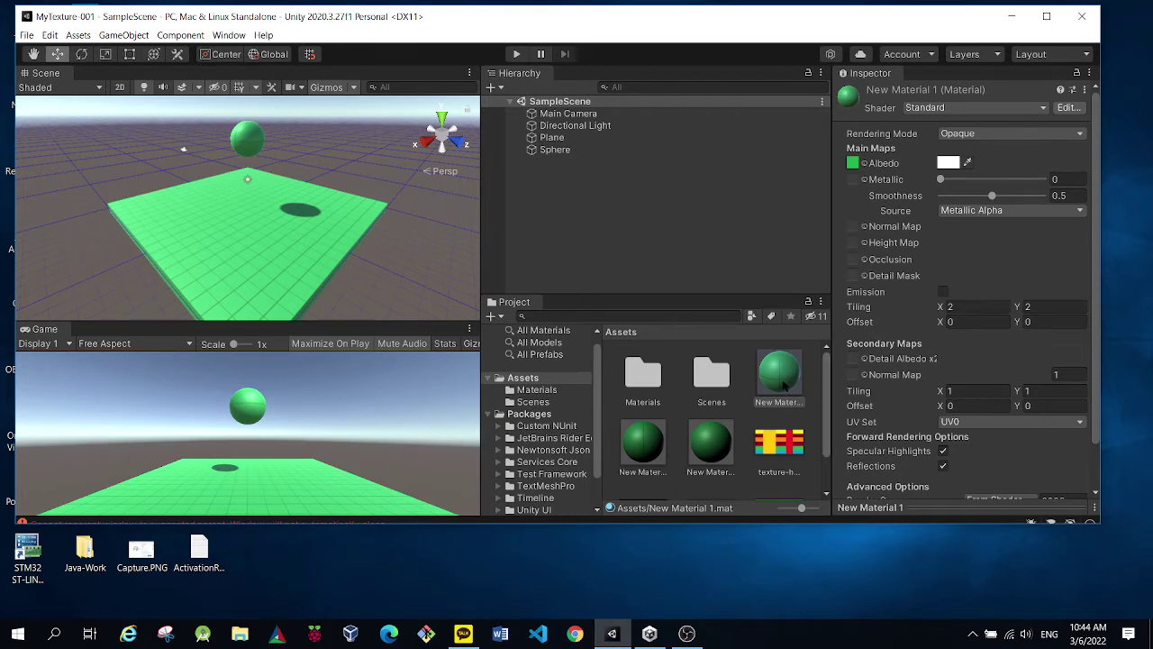
# Replace New Material 1's Albedo map with the striped texture-ham-001.png, after trying texture-ham-003.png, and set its Smoothness to 0.992.
pyautogui.scroll(-1, 737, 446)
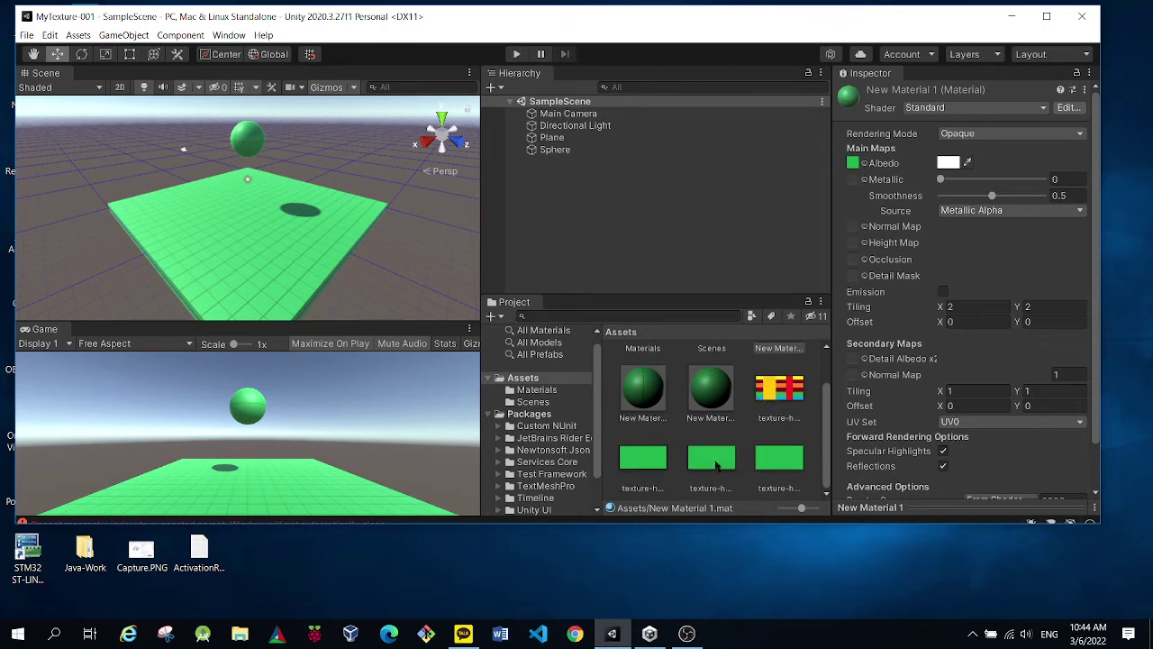
pyautogui.moveTo(718, 461); pyautogui.dragTo(852, 163)
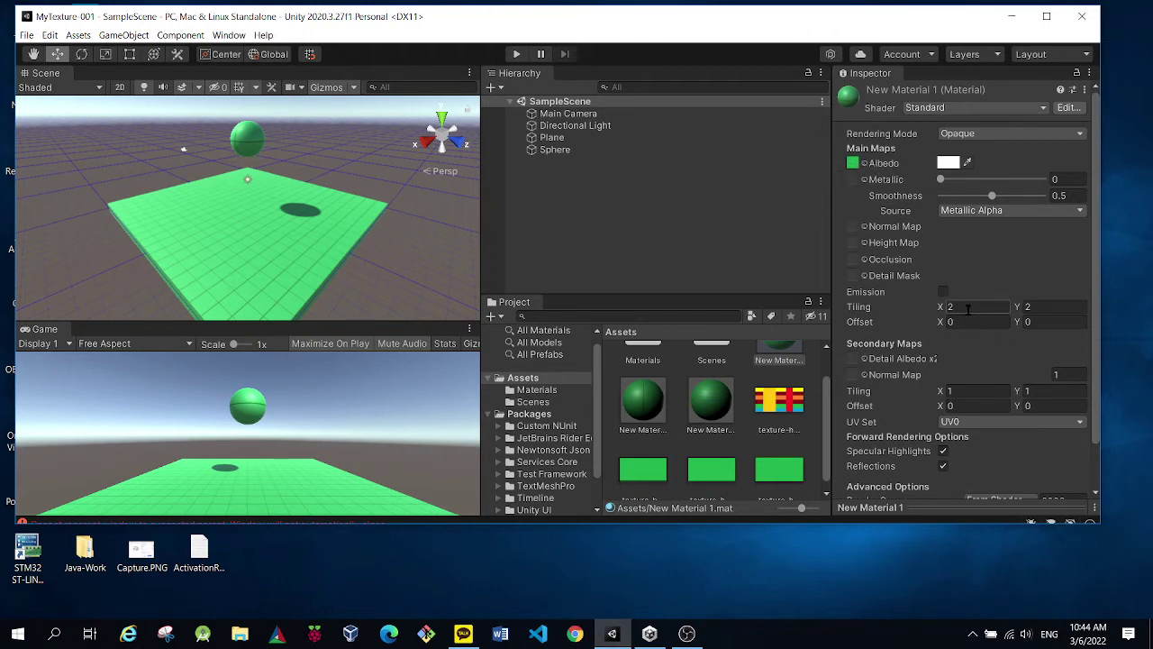
pyautogui.moveTo(786, 407); pyautogui.dragTo(852, 164)
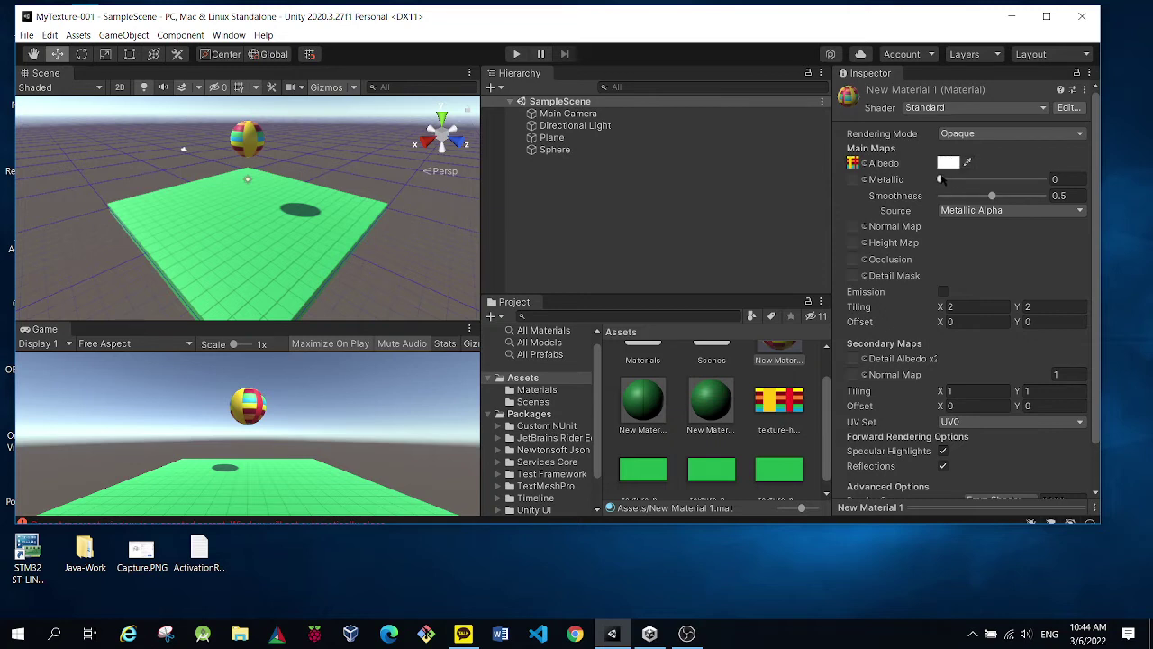
pyautogui.moveTo(941, 179)
pyautogui.mouseDown()
pyautogui.moveTo(984, 179)
pyautogui.moveTo(928, 180)
pyautogui.moveTo(1050, 207)
pyautogui.moveTo(1042, 196)
pyautogui.moveTo(991, 208)
pyautogui.moveTo(1036, 215)
pyautogui.moveTo(975, 212)
pyautogui.moveTo(1051, 221)
pyautogui.moveTo(955, 218)
pyautogui.moveTo(1045, 219)
pyautogui.mouseUp()
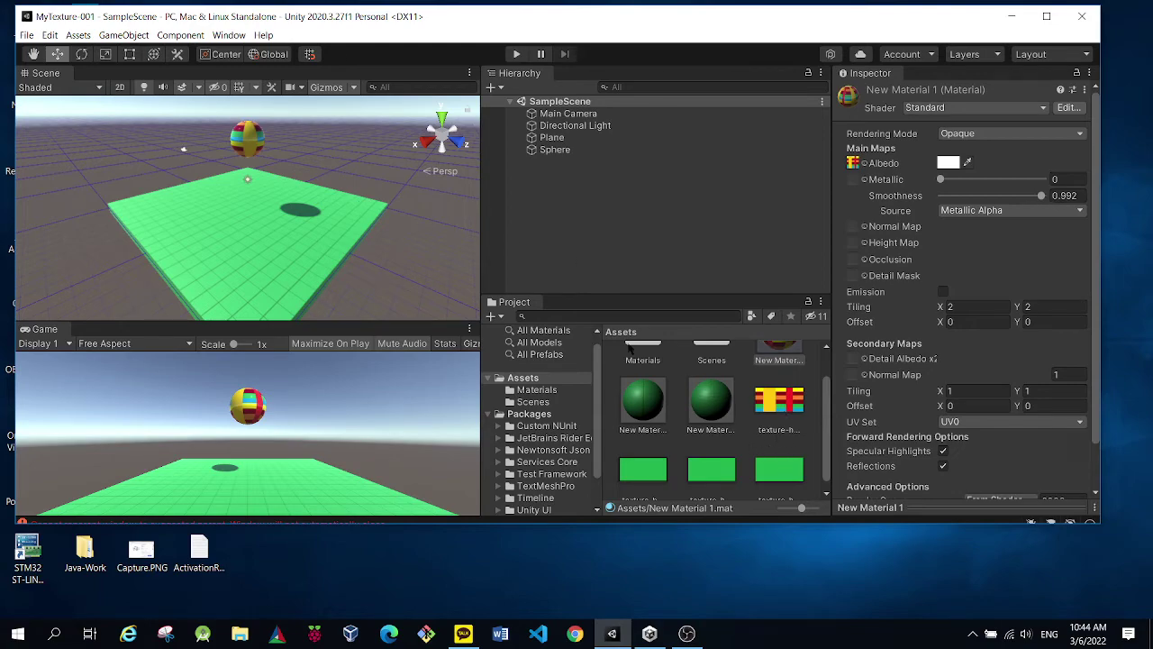
# Shift the Unity window back and inspect the Plane's components and assigned material alongside the materials in Assets.
pyautogui.moveTo(373, 25); pyautogui.dragTo(433, 19)
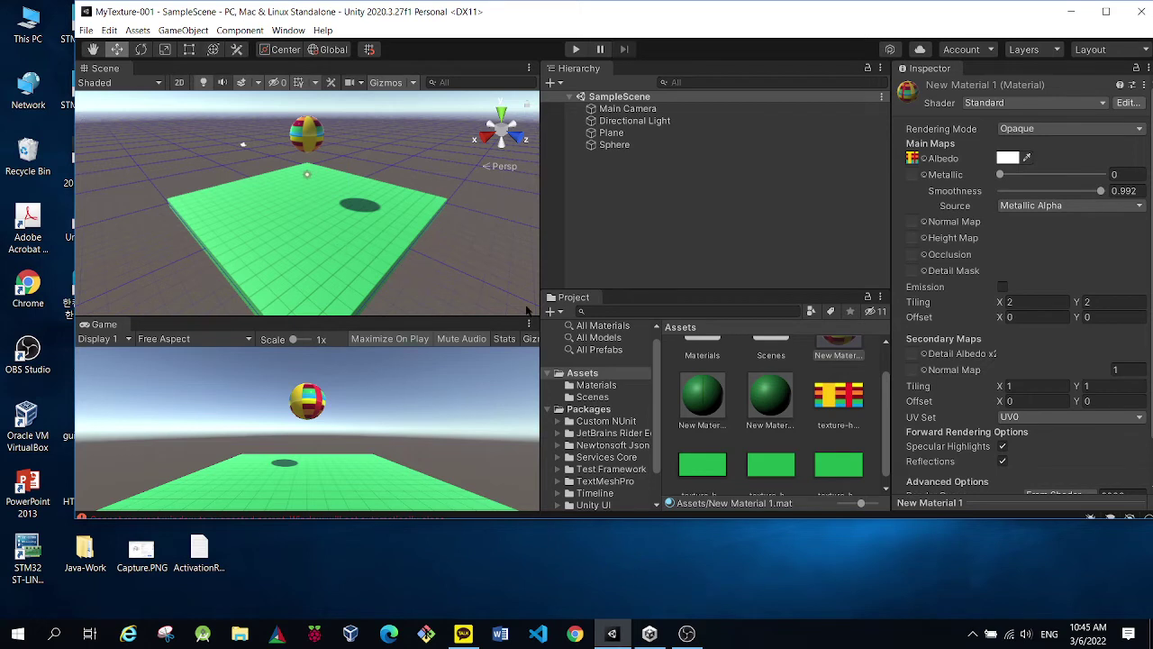
pyautogui.click(1010, 305)
pyautogui.press('Tab')
pyautogui.click(606, 255)
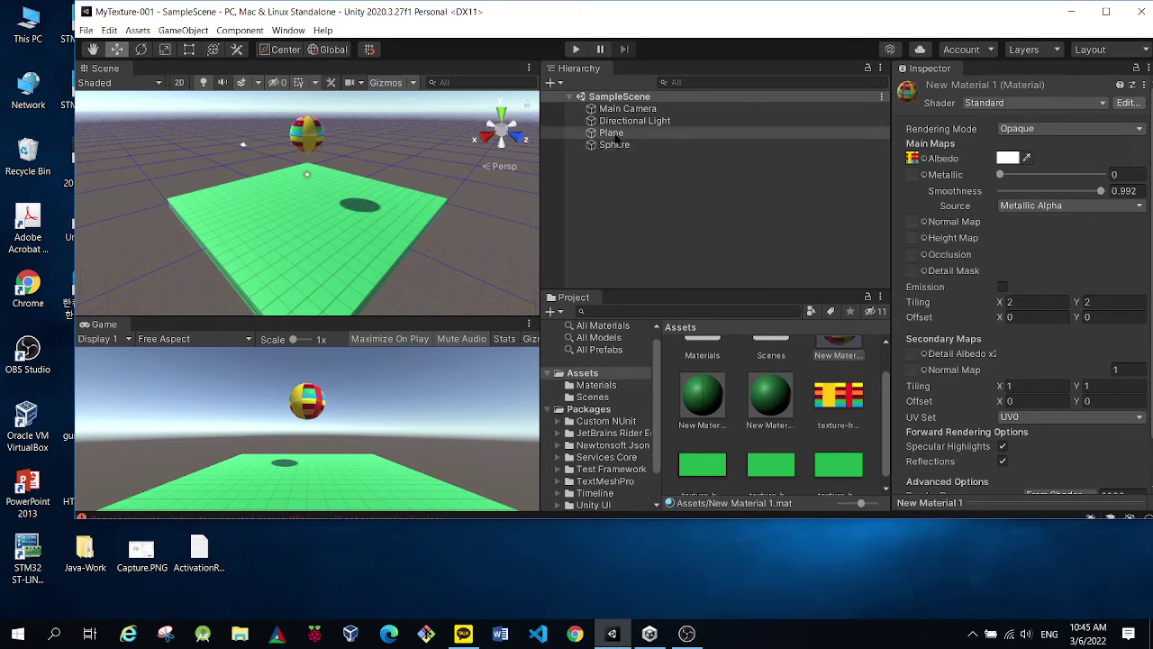
pyautogui.click(385, 215)
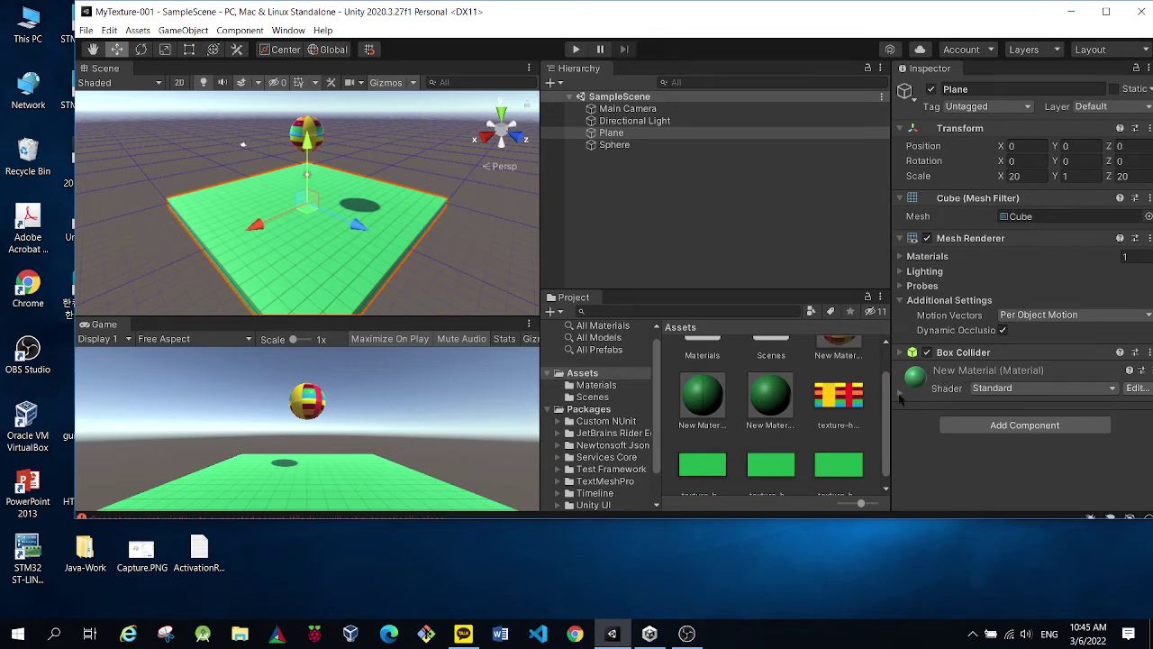
pyautogui.scroll(-1, 715, 470)
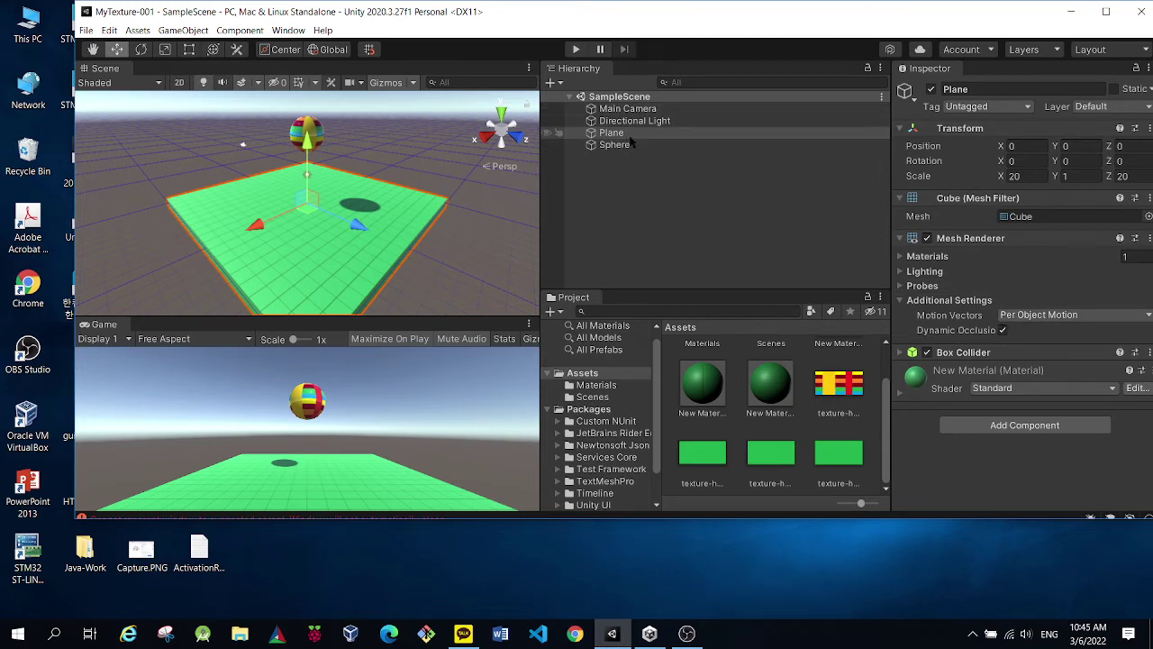
pyautogui.scroll(2, 791, 440)
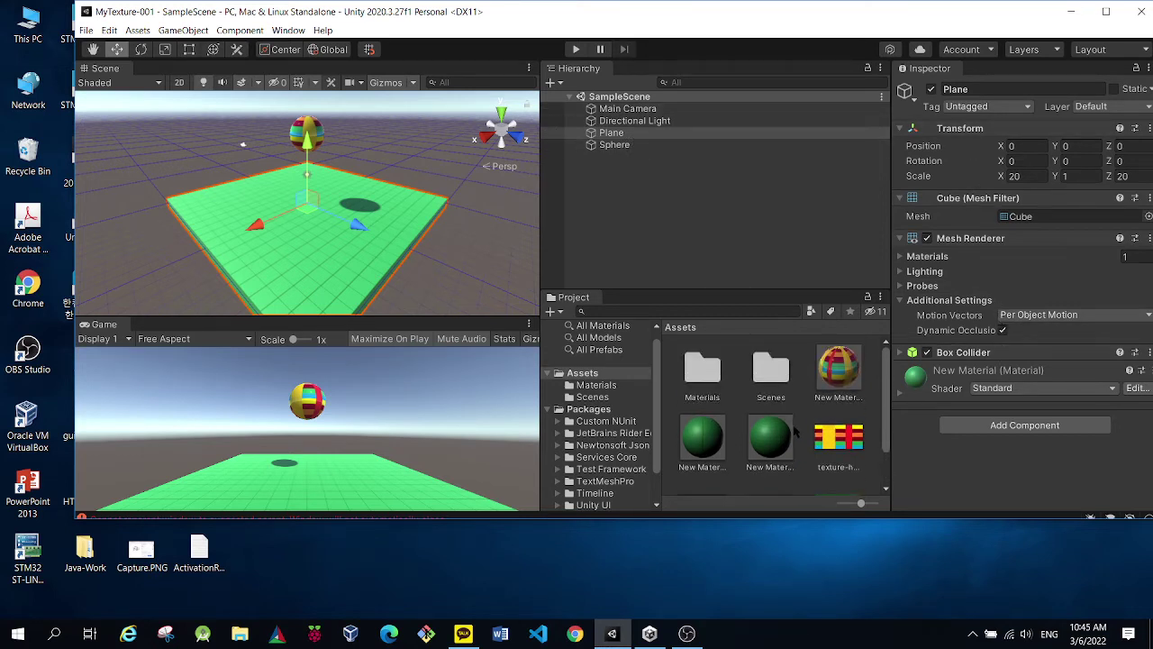
# Compare the settings of New Material 2 and New Material, and view the import settings of texture-ham-003.png.
pyautogui.click(702, 439)
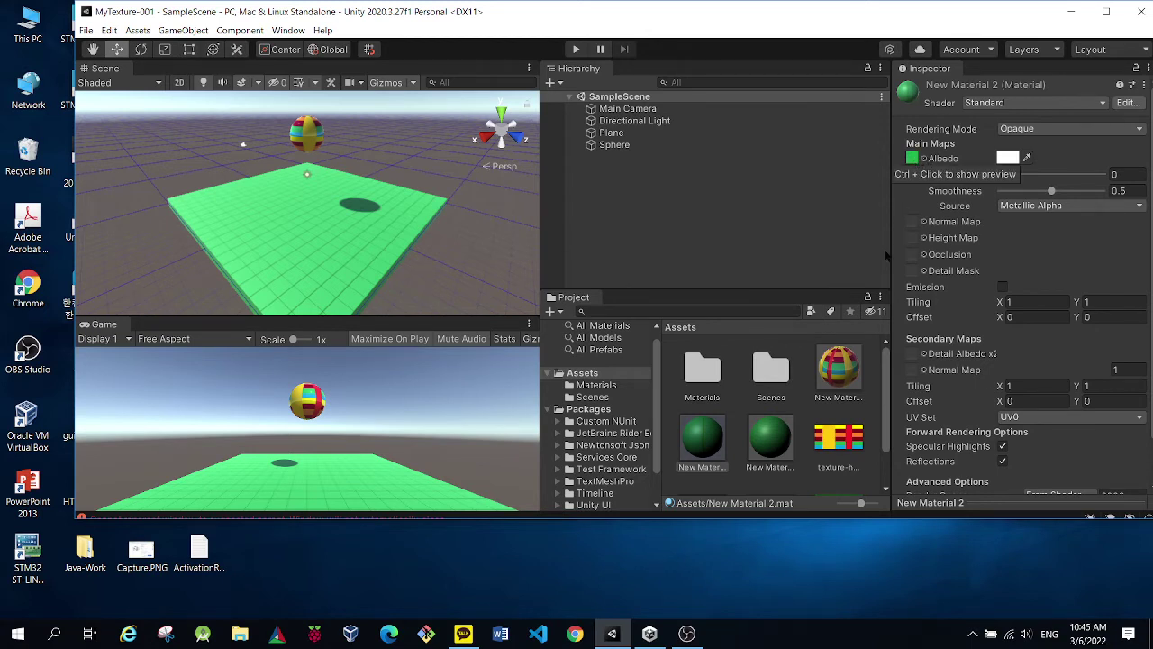
pyautogui.scroll(-1, 818, 375)
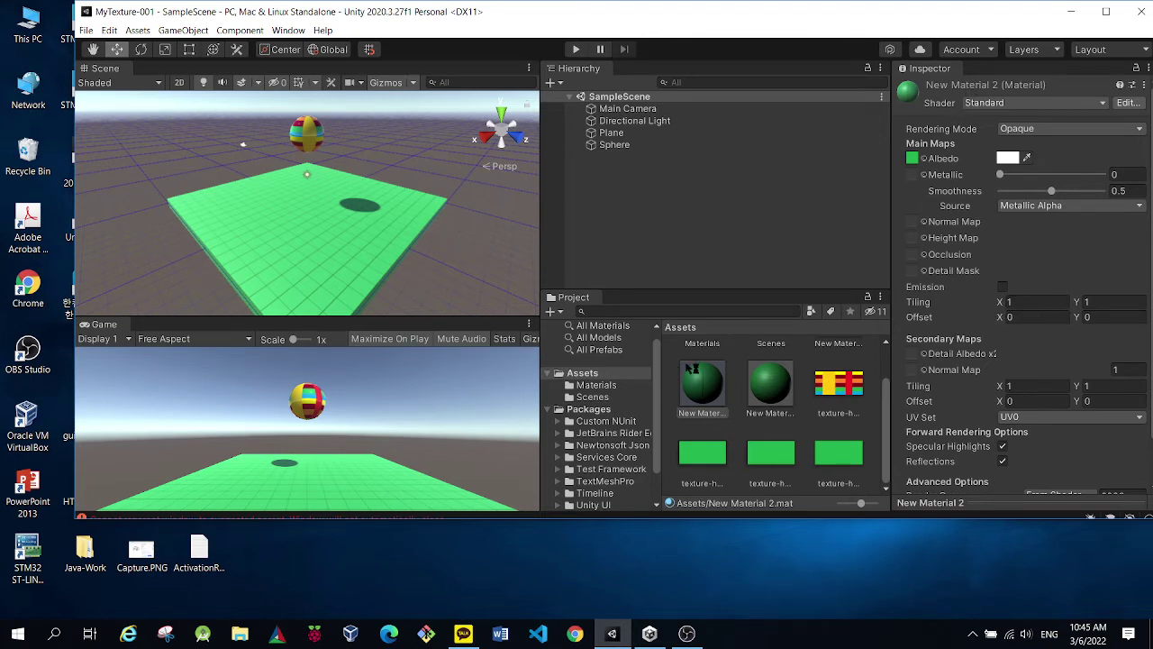
pyautogui.click(757, 389)
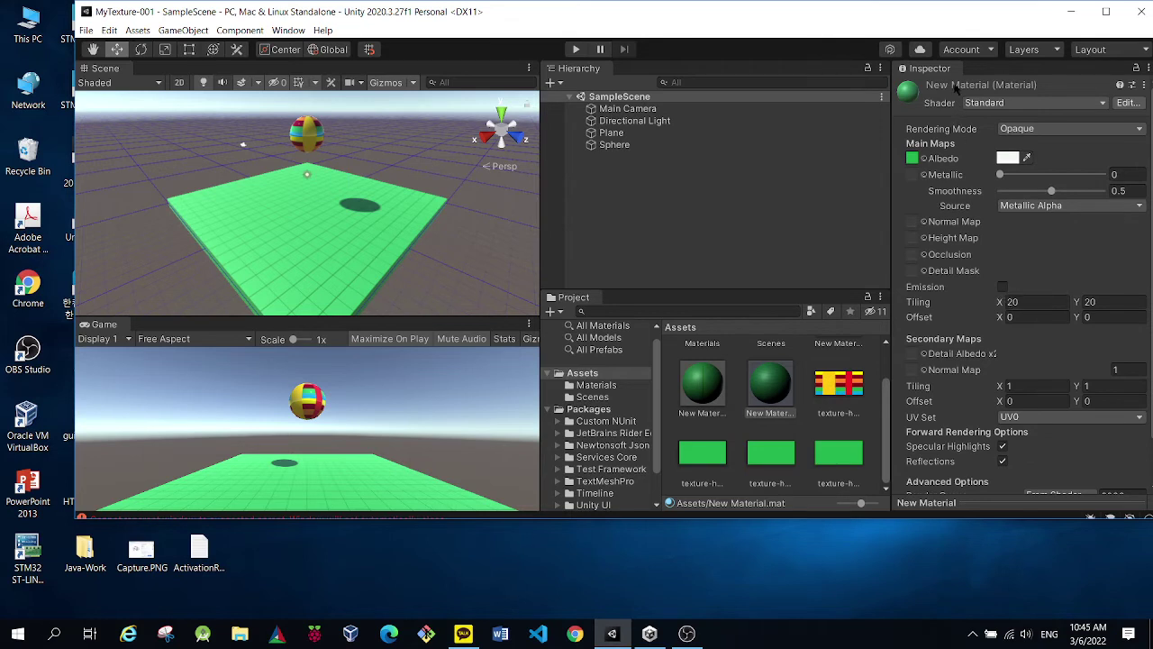
pyautogui.click(778, 454)
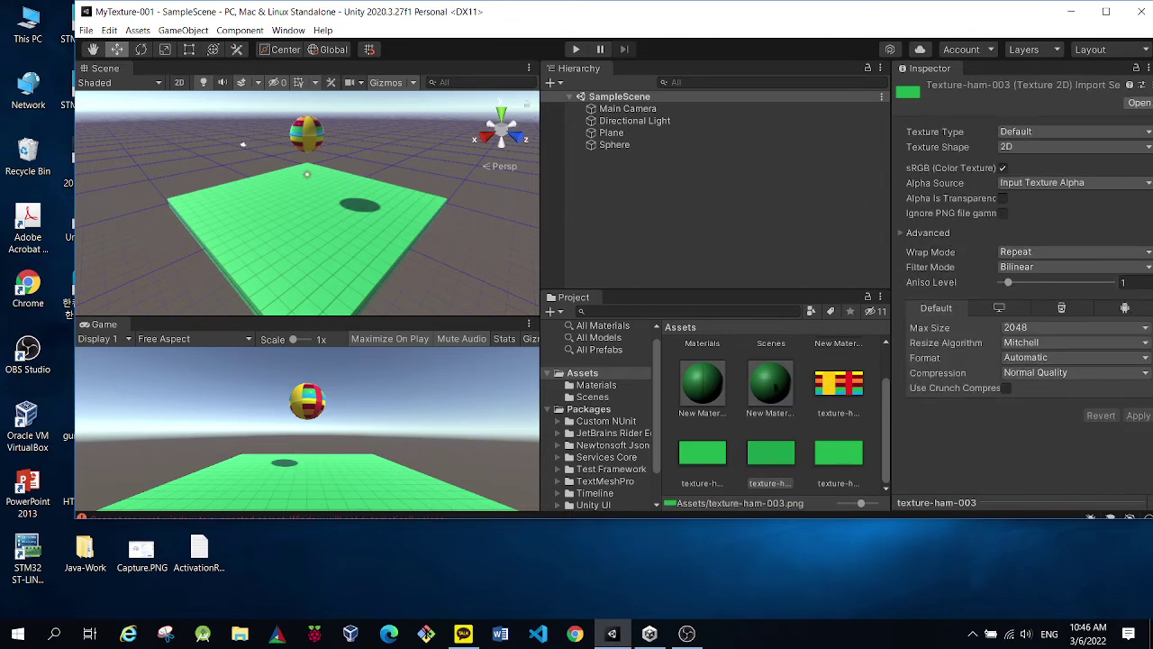
pyautogui.click(772, 383)
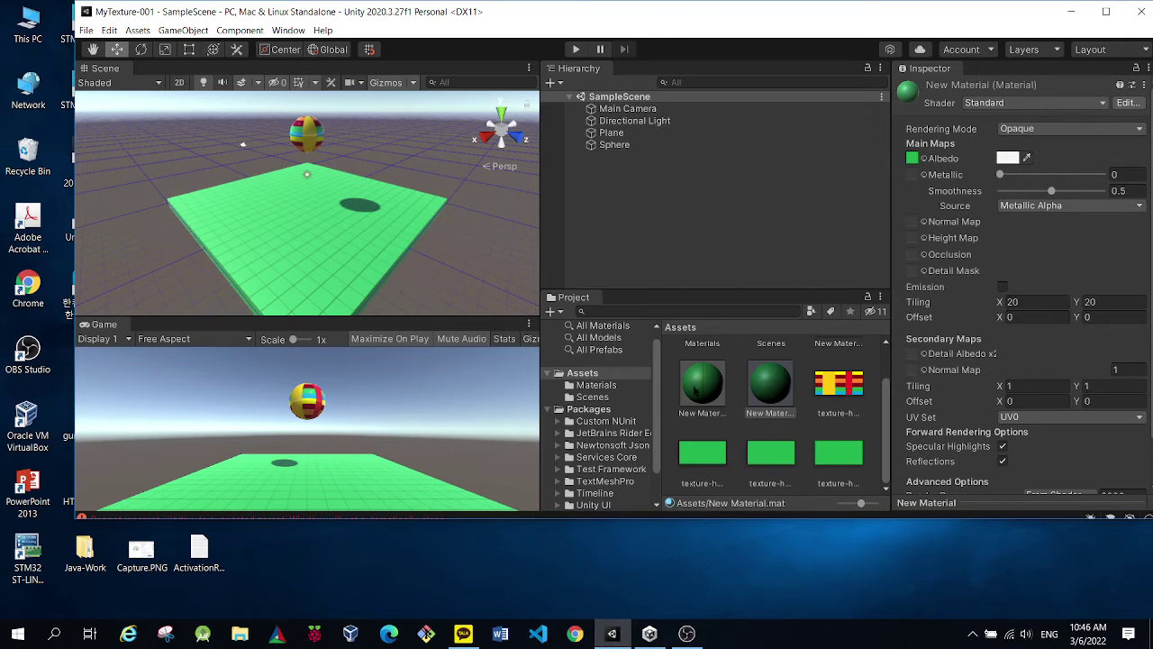
# Try New Material 2 on the Plane, and assign New Material back to it.
pyautogui.click(613, 133)
pyautogui.click(705, 385)
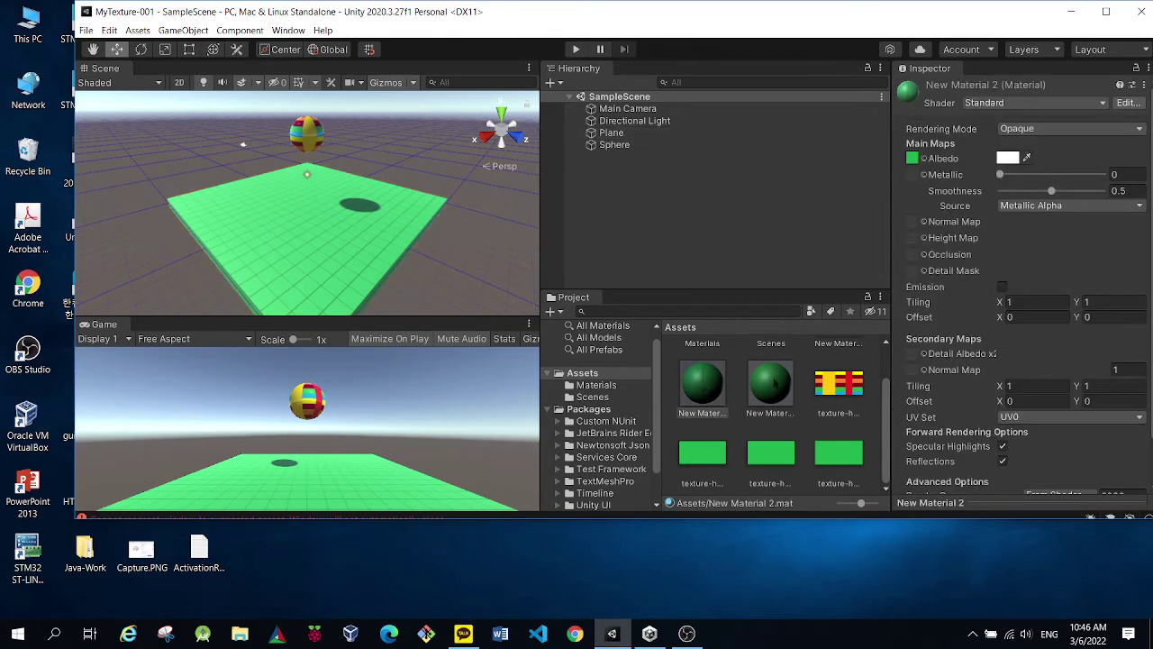
pyautogui.moveTo(707, 384); pyautogui.dragTo(612, 133)
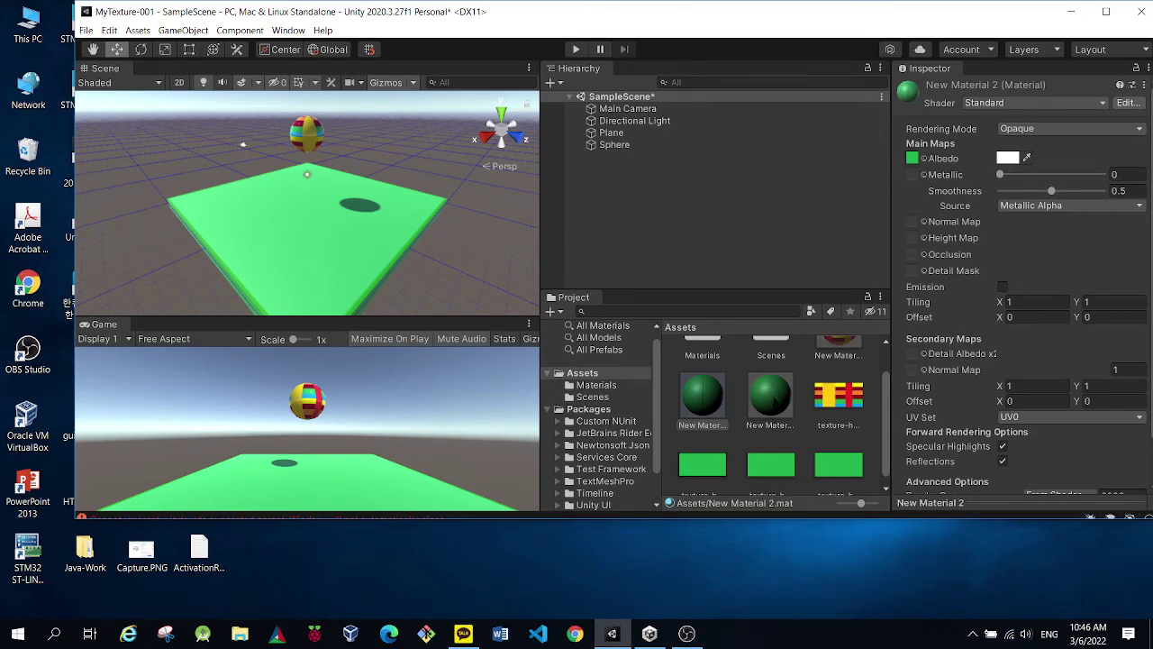
pyautogui.click(771, 398)
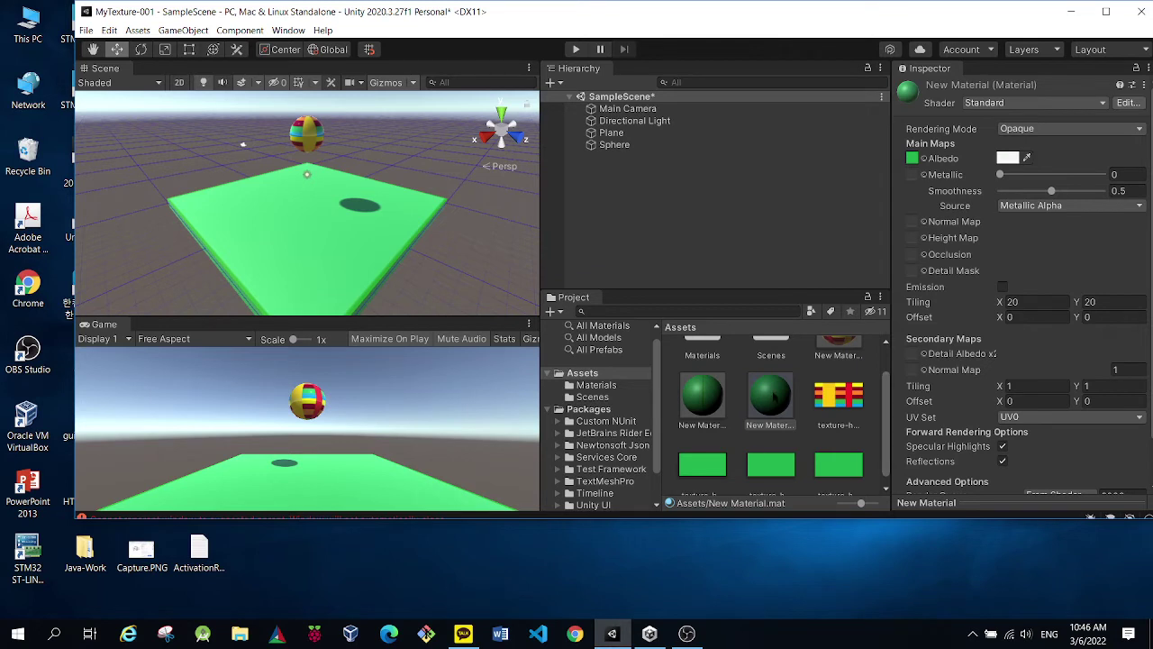
pyautogui.moveTo(774, 399); pyautogui.dragTo(607, 135)
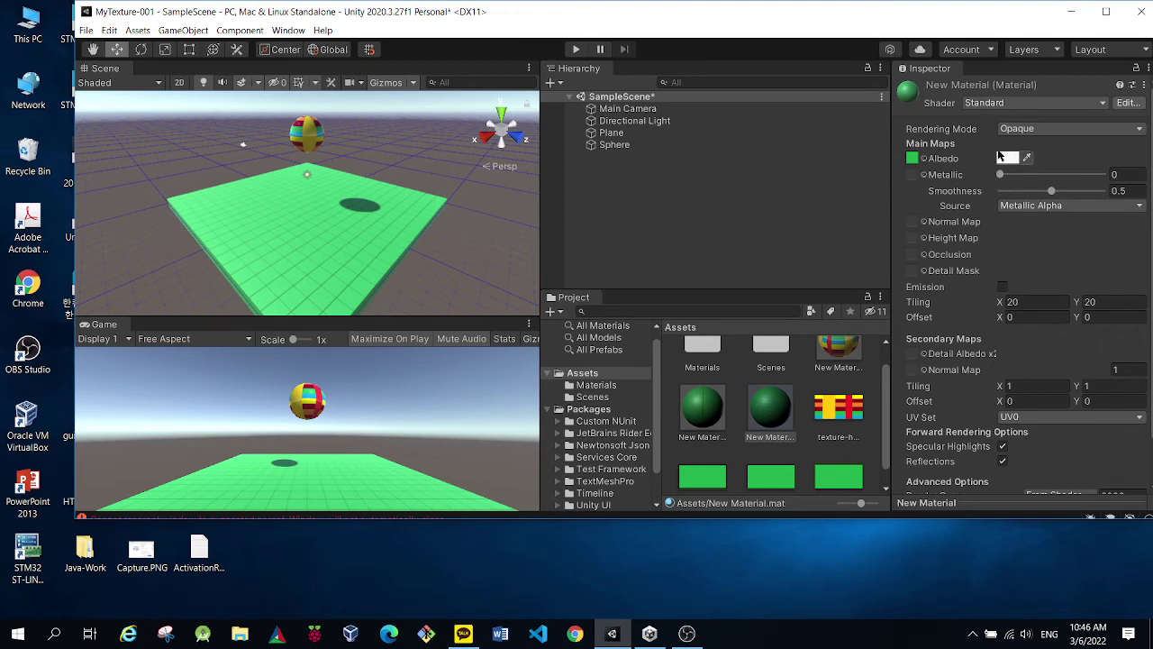
# View the Standard shader's properties from New Material, and compare the tiling of New Material, New Material 2 and New Material 1.
pyautogui.click(1126, 103)
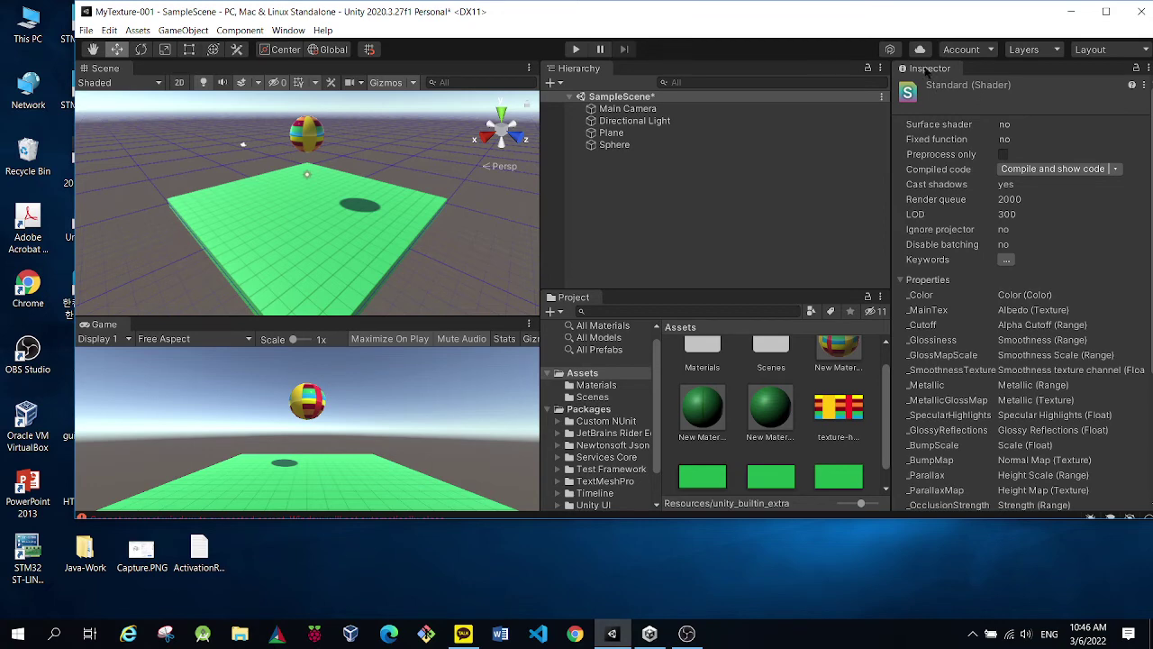
pyautogui.click(764, 403)
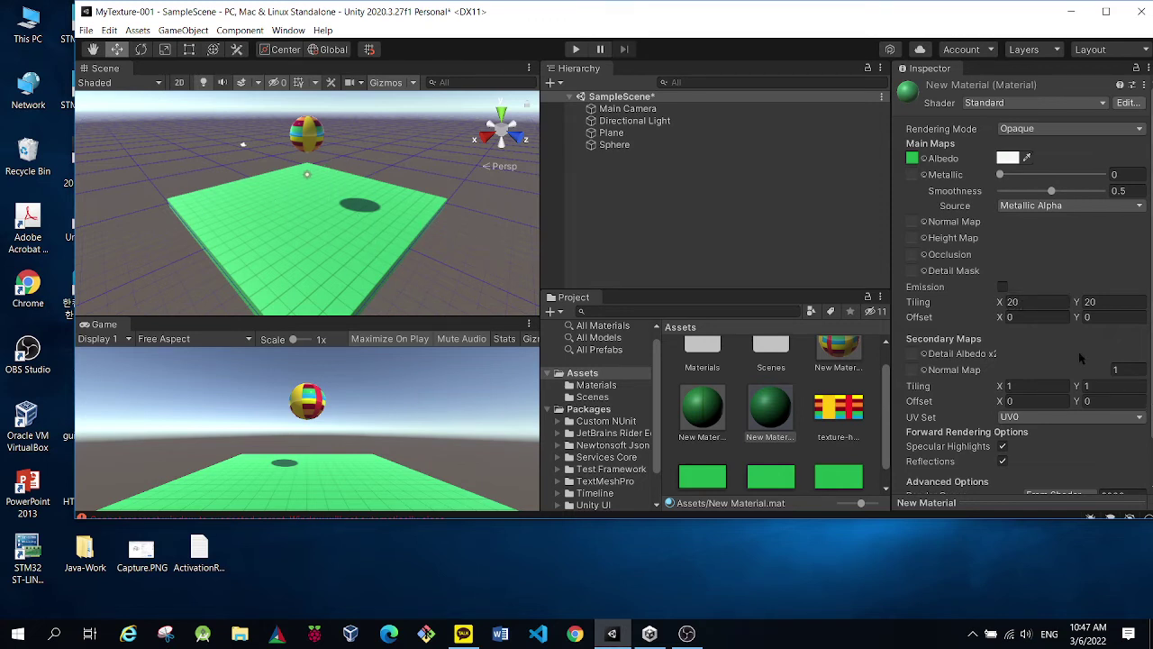
pyautogui.click(1015, 302)
pyautogui.click(701, 410)
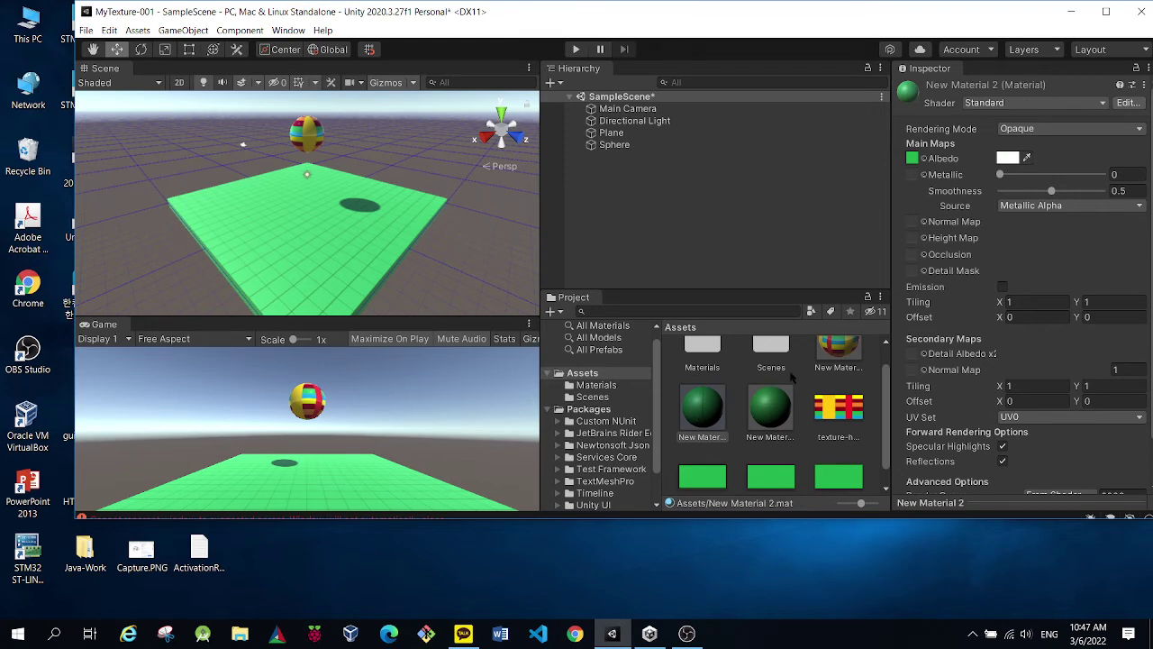
pyautogui.scroll(1, 834, 360)
pyautogui.click(834, 360)
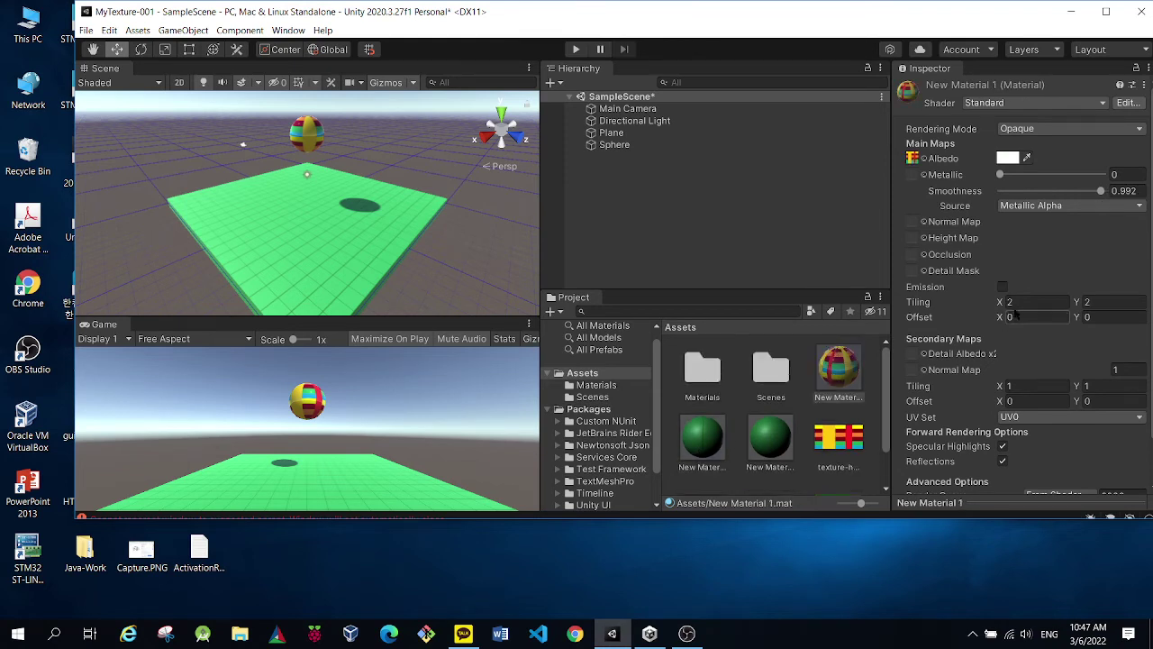
pyautogui.click(770, 439)
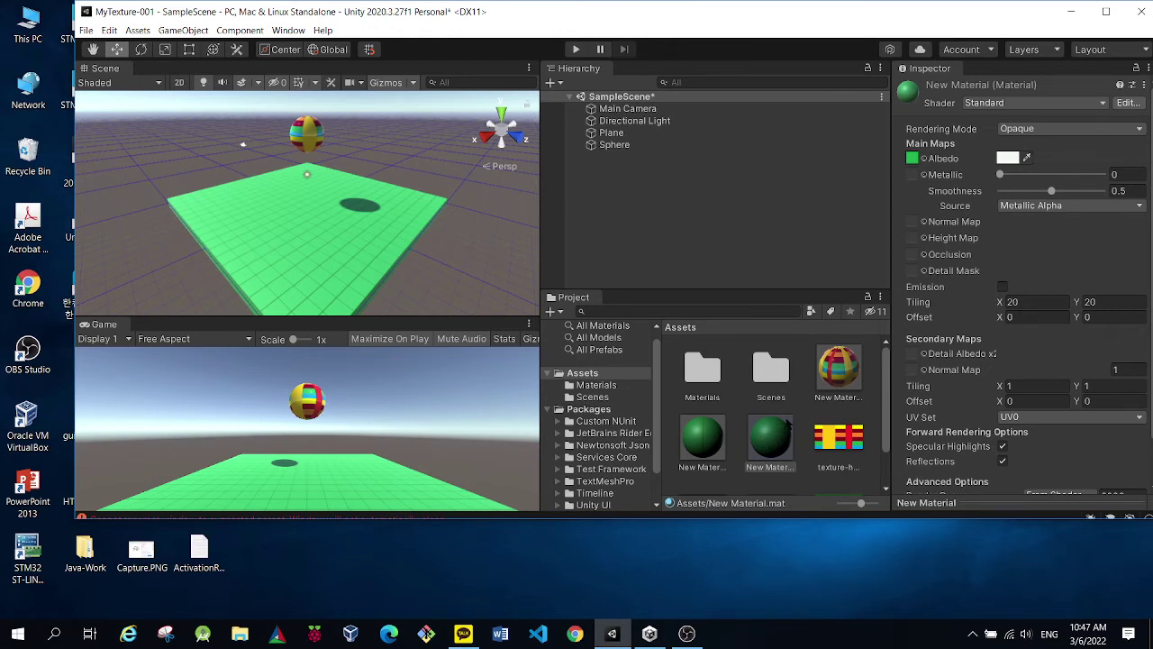
# Check New Material's advanced options and the import settings of texture-ham-004.png, and return to New Material.
pyautogui.scroll(-2, 905, 173)
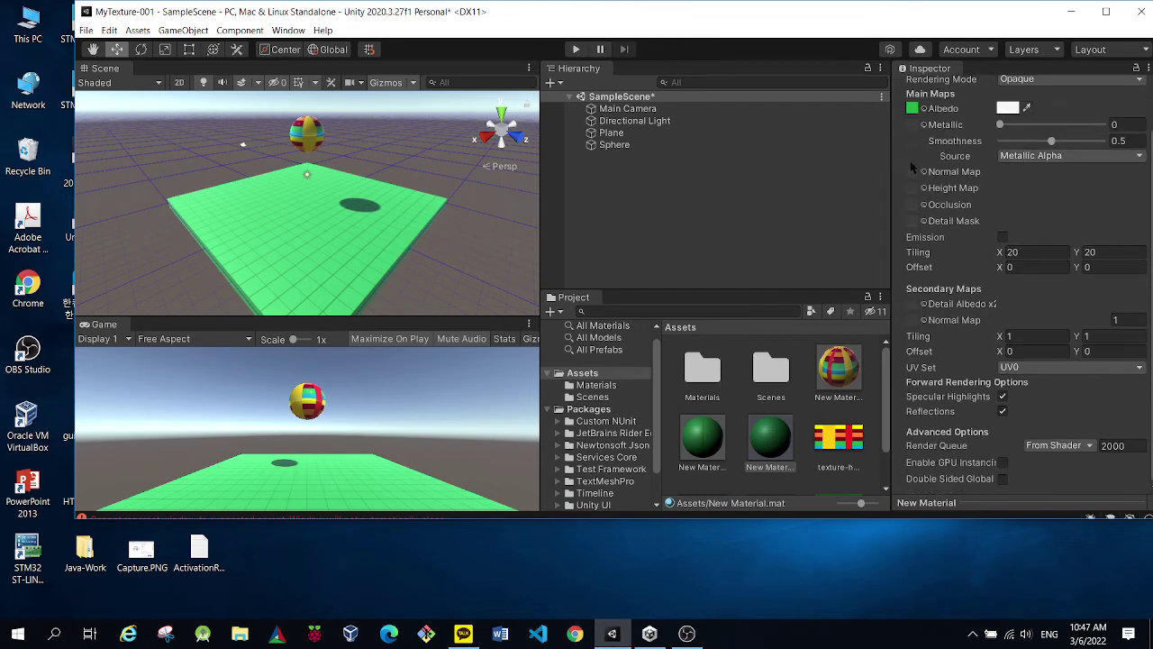
pyautogui.scroll(-2, 784, 433)
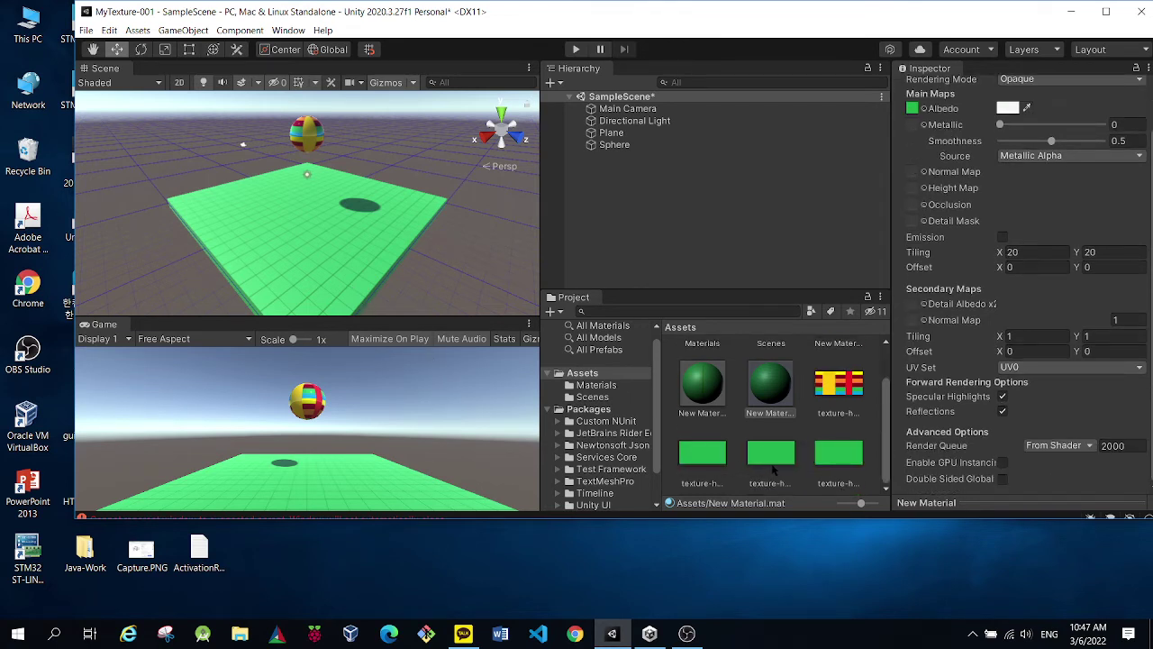
pyautogui.click(836, 456)
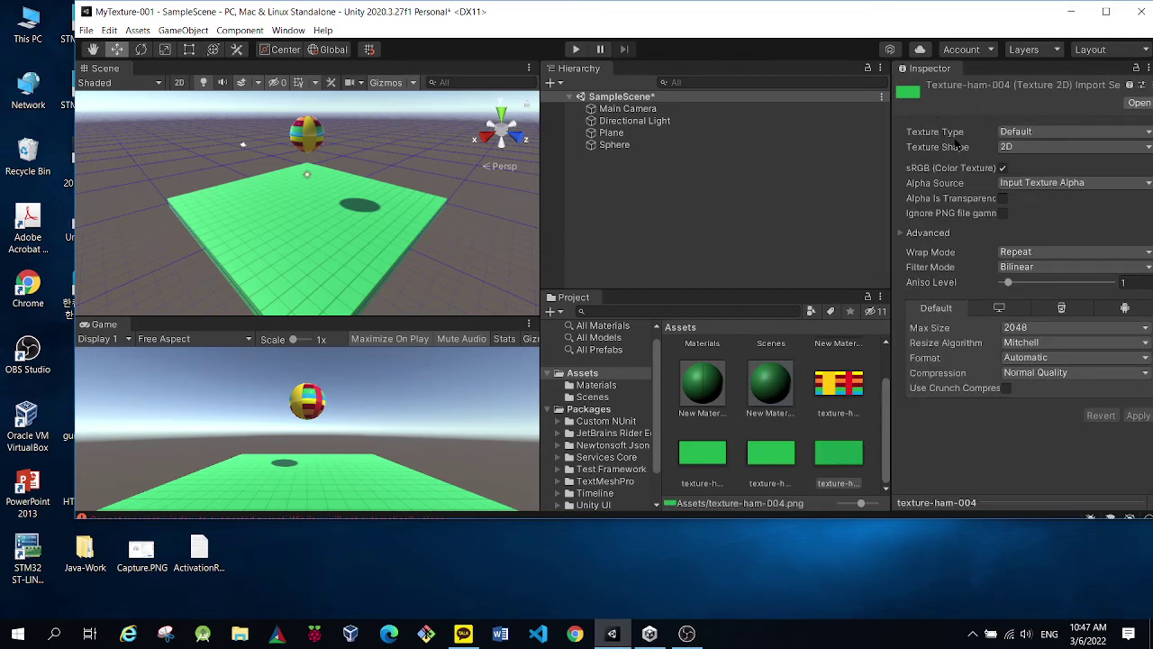
pyautogui.click(790, 397)
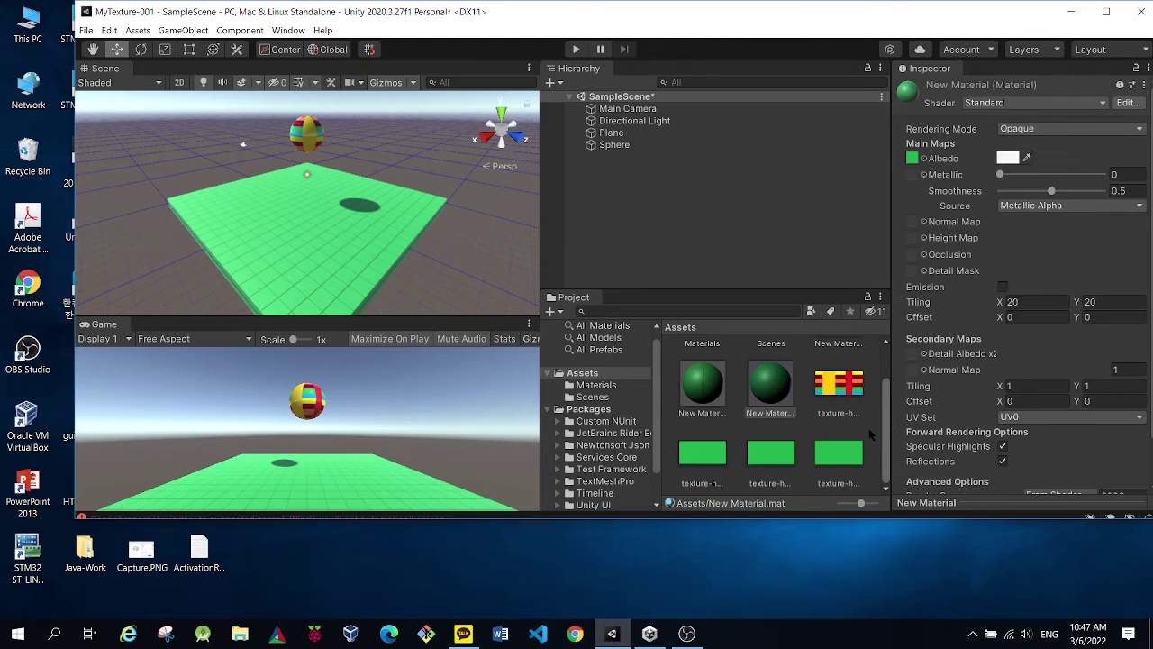
# Try the green grid textures as New Material's Albedo map, ending with a faint-lined one, and check New Material 2's settings.
pyautogui.moveTo(836, 450); pyautogui.dragTo(912, 159)
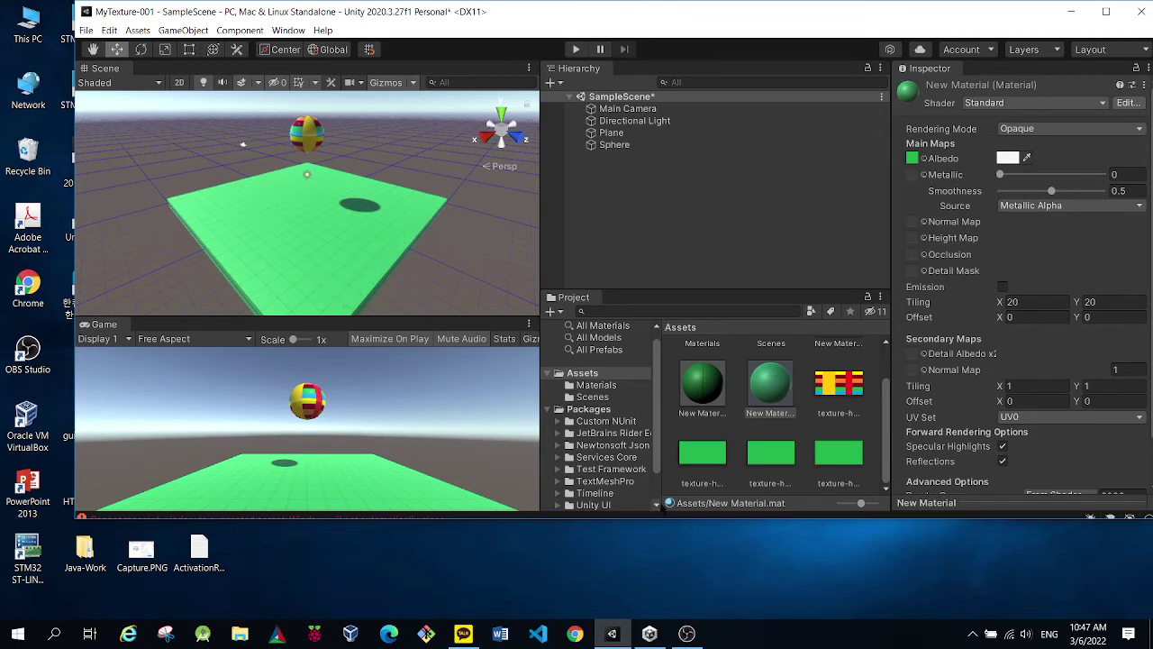
pyautogui.scroll(1, 711, 464)
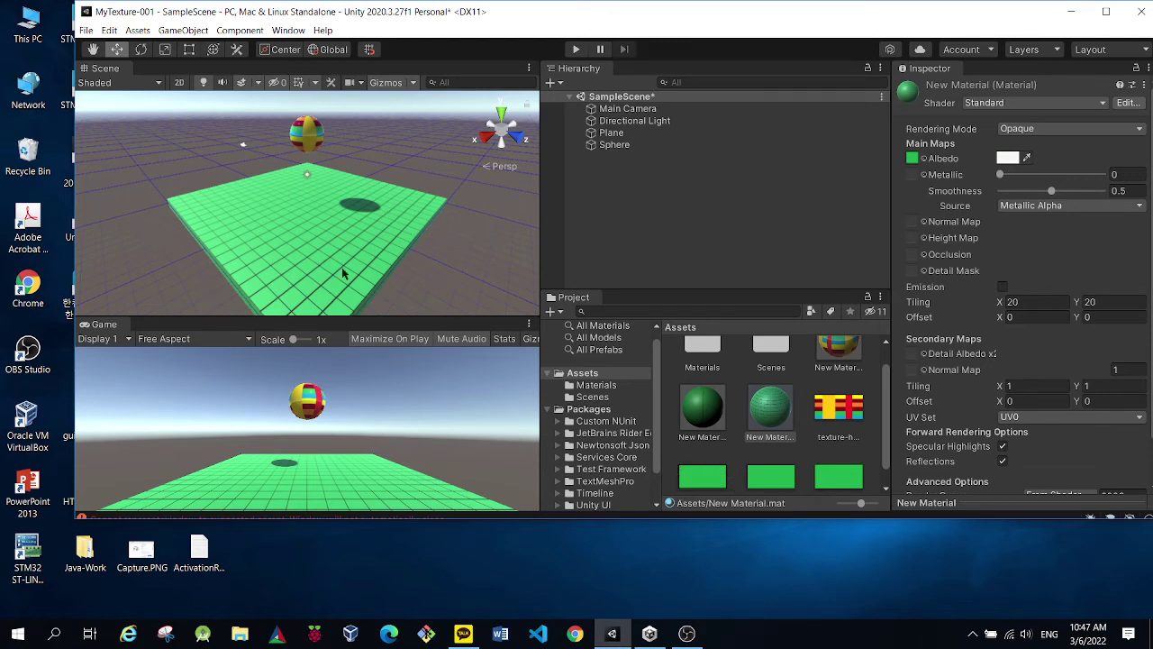
pyautogui.scroll(-1, 770, 481)
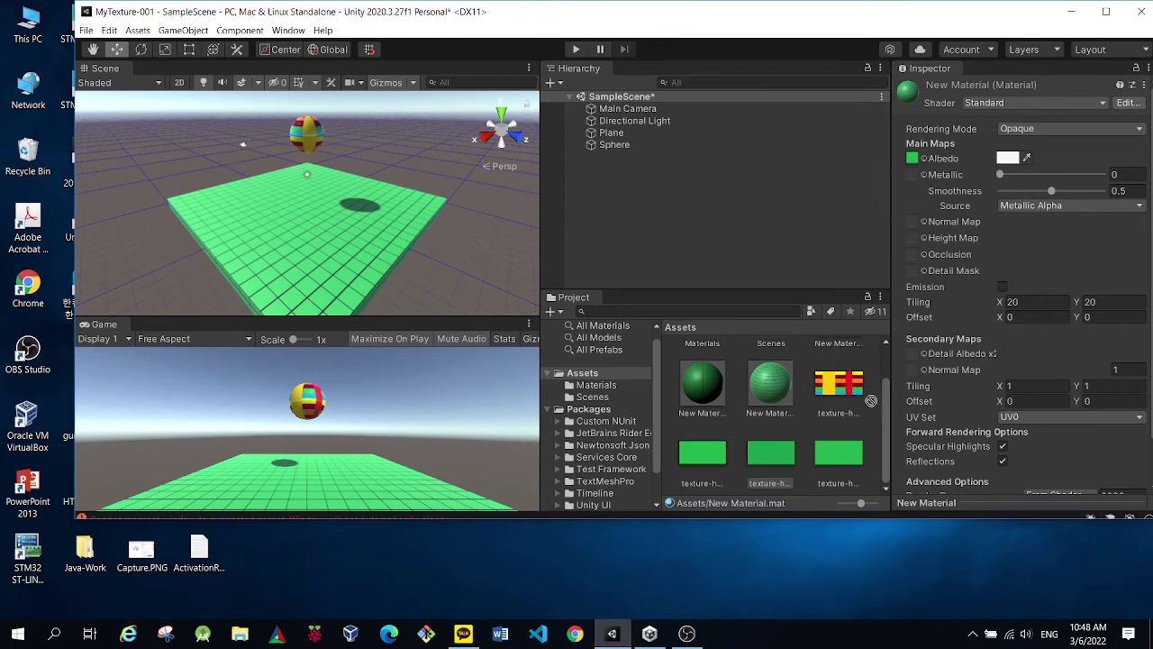
pyautogui.moveTo(770, 451); pyautogui.dragTo(912, 159)
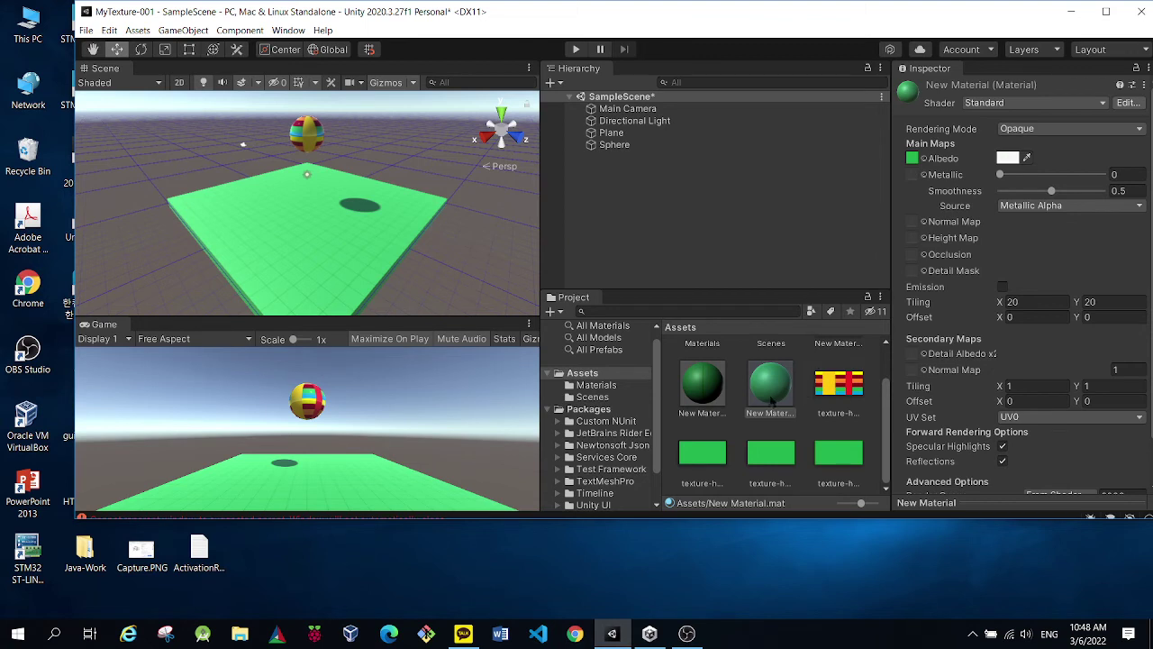
pyautogui.click(720, 397)
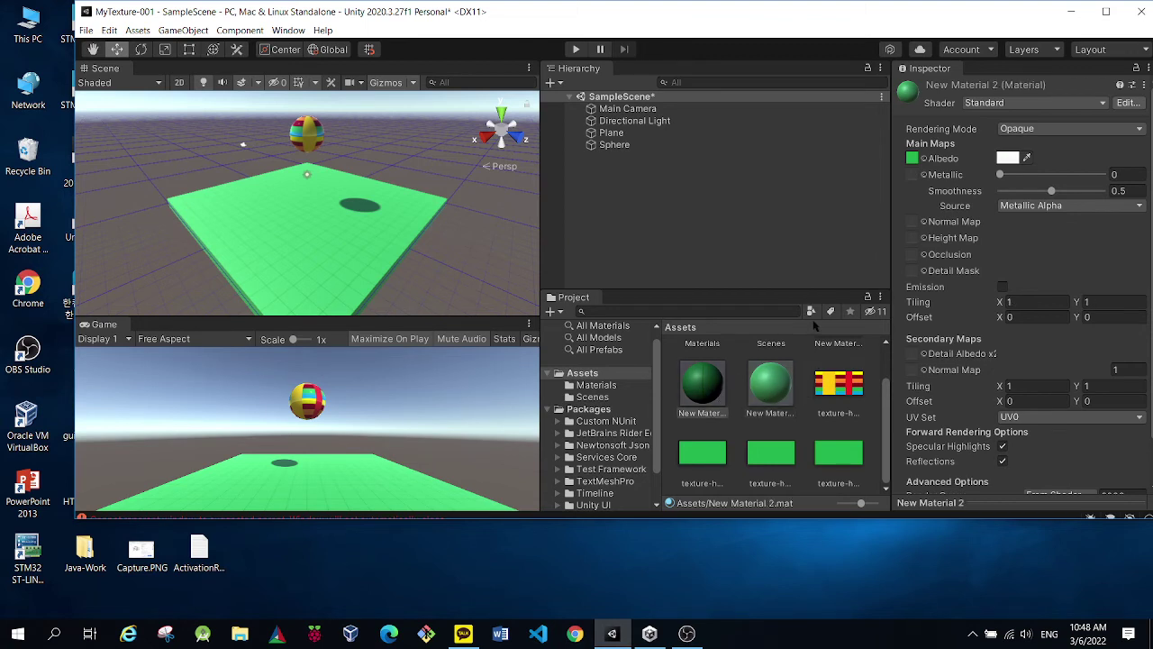
pyautogui.moveTo(701, 452); pyautogui.dragTo(669, 333)
# Add a 3D Cube to the scene and activate the Rotate tool.
pyautogui.rightClick(618, 174)
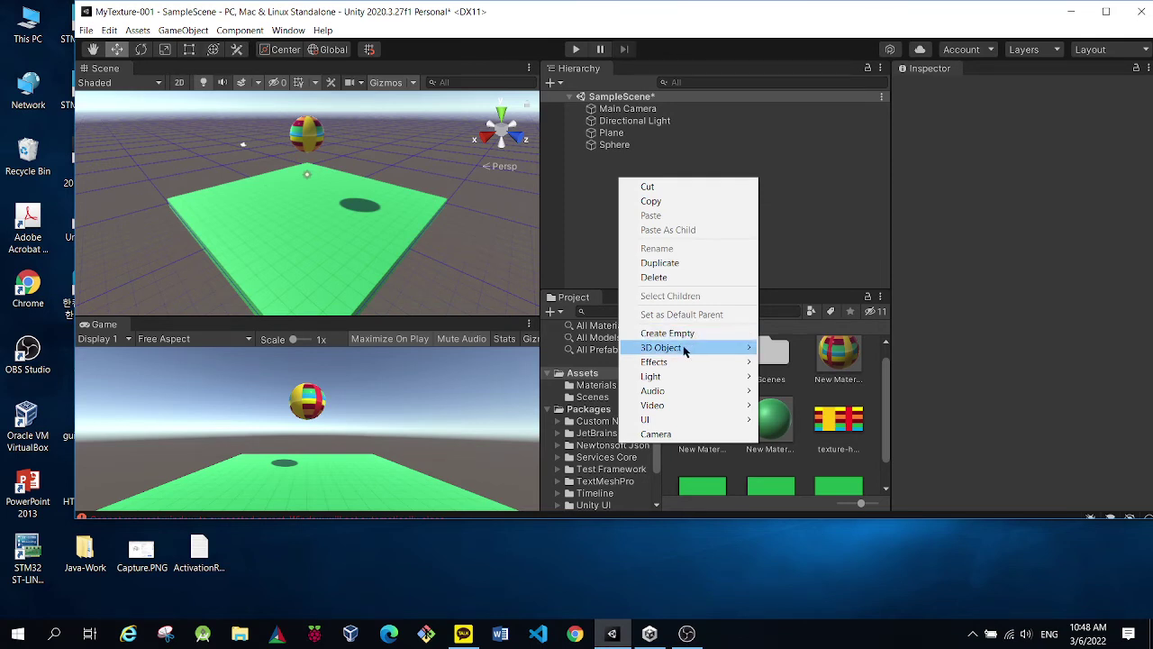
pyautogui.moveTo(687, 349)
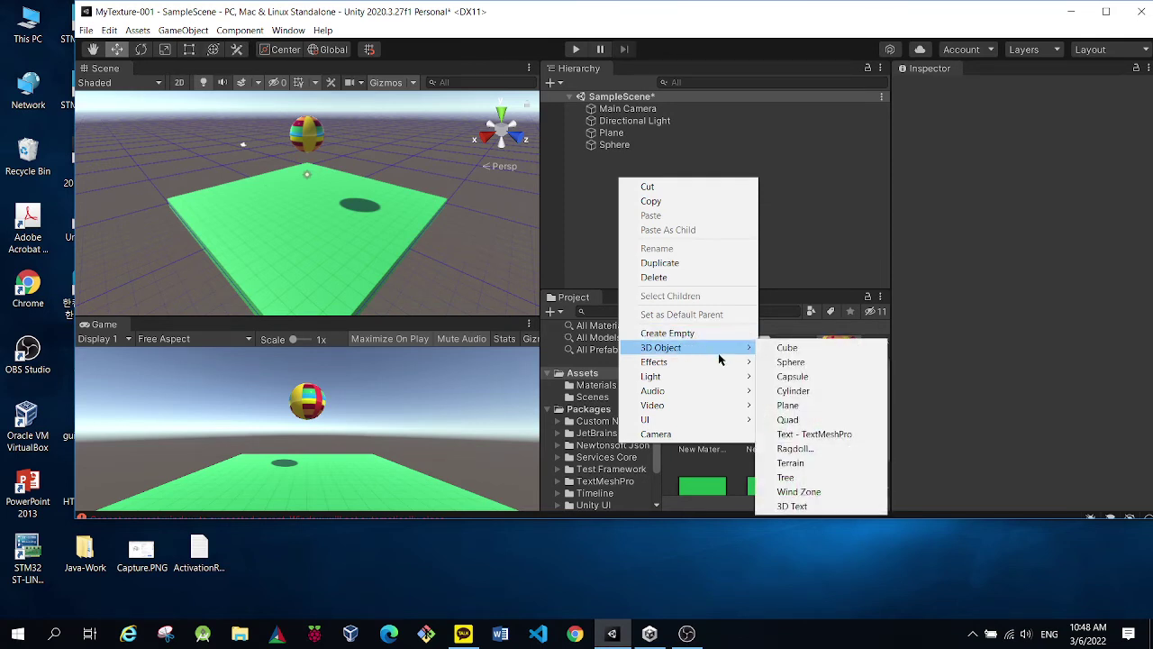
pyautogui.click(819, 349)
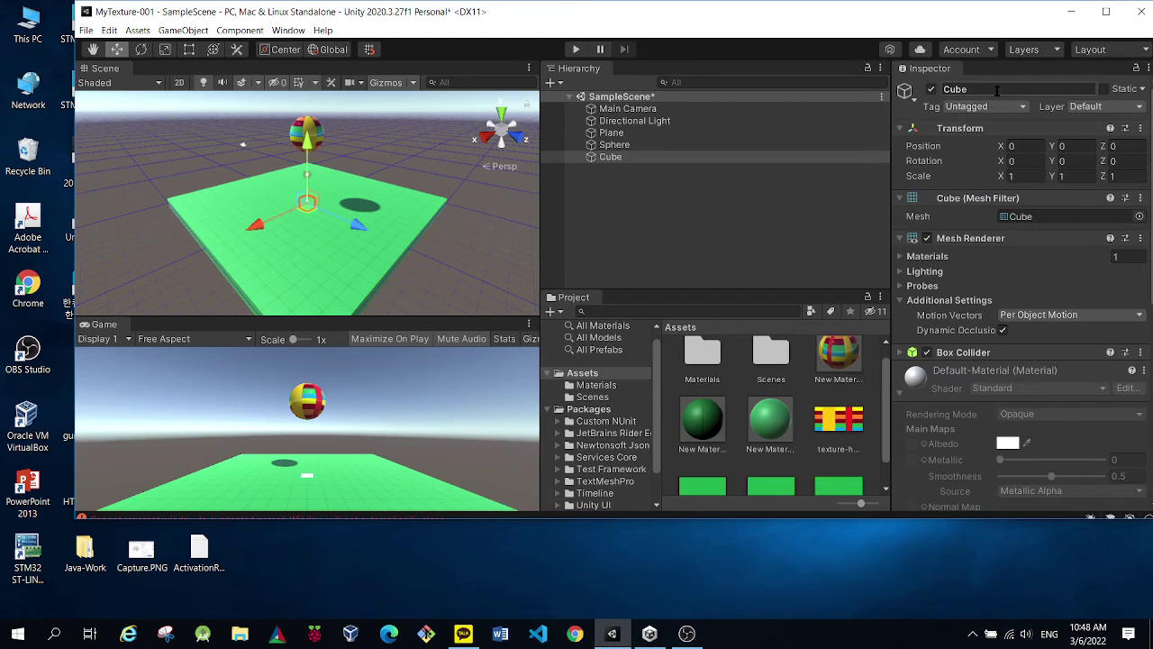
pyautogui.press('e')
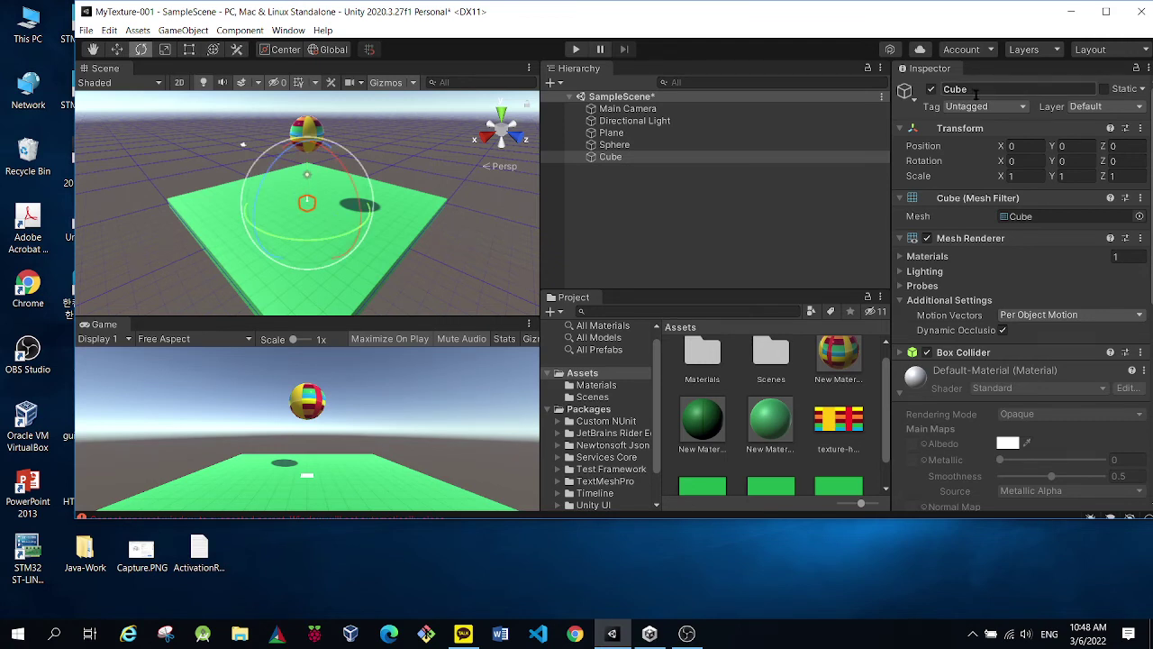
pyautogui.moveTo(780, 18); pyautogui.dragTo(741, 55)
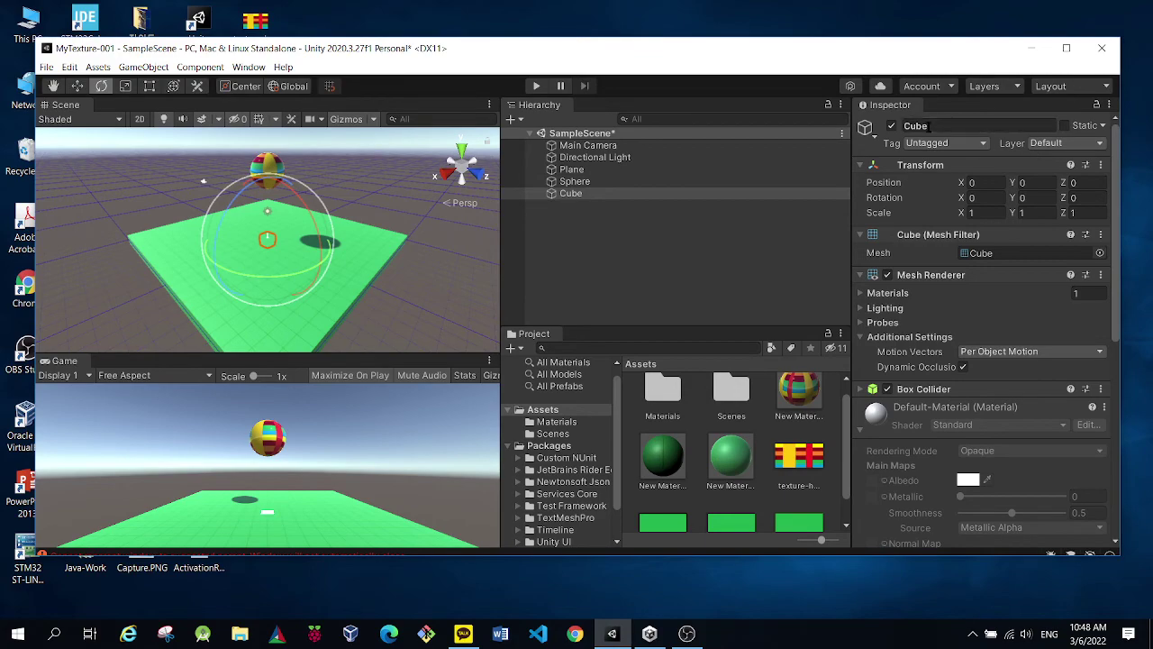
pyautogui.moveTo(491, 56); pyautogui.dragTo(531, 54)
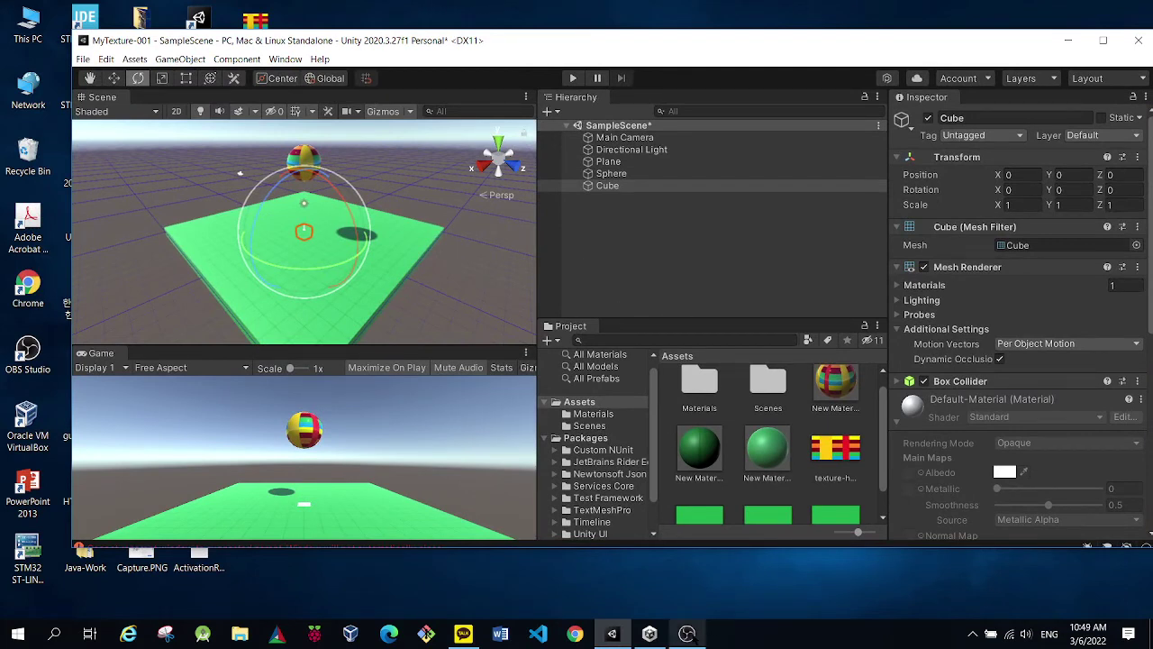
pyautogui.moveTo(686, 633)
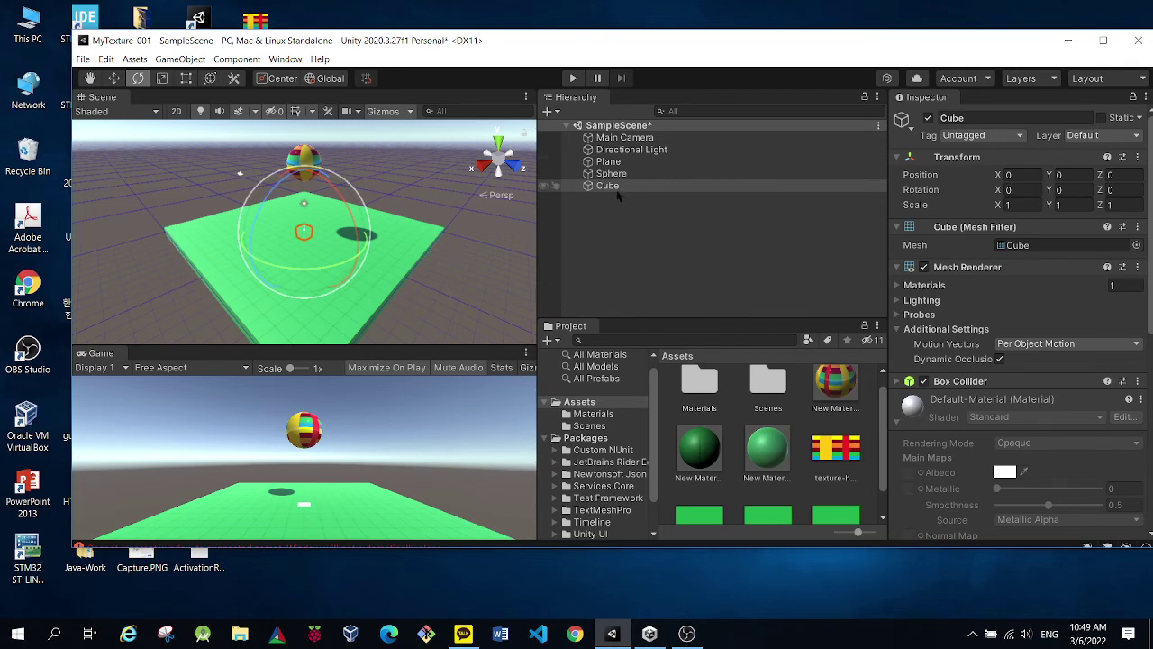
pyautogui.click(958, 118)
pyautogui.moveTo(482, 41); pyautogui.dragTo(481, 24)
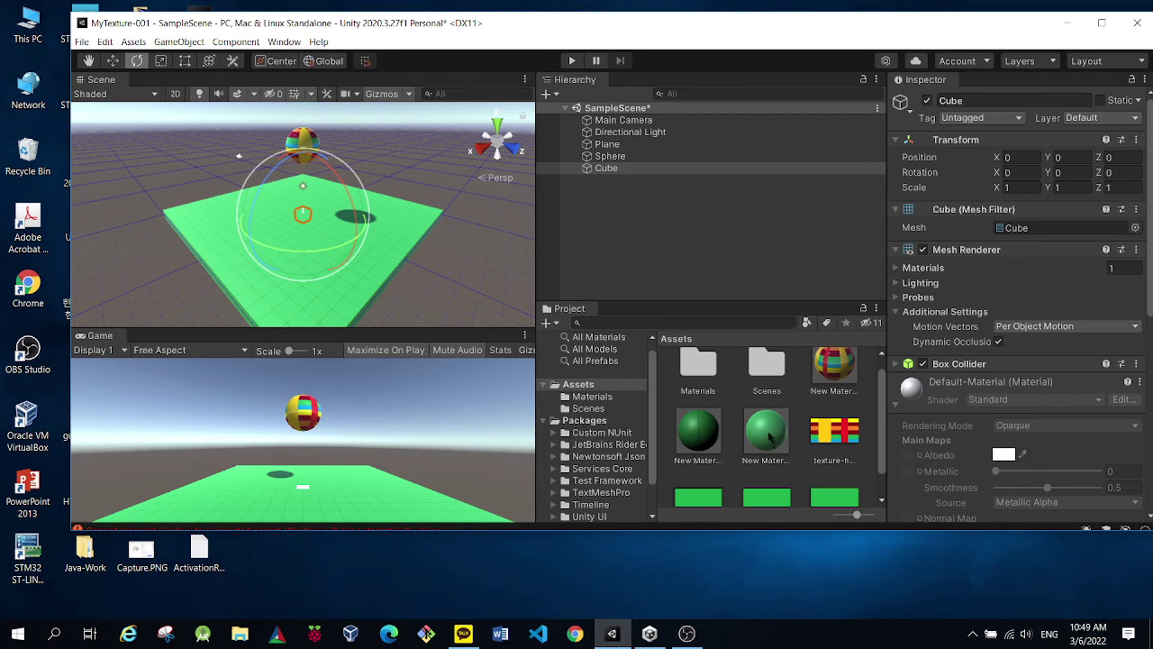
# Try New Material on the Cube and inspect it up close in the scene.
pyautogui.moveTo(769, 436); pyautogui.dragTo(614, 166)
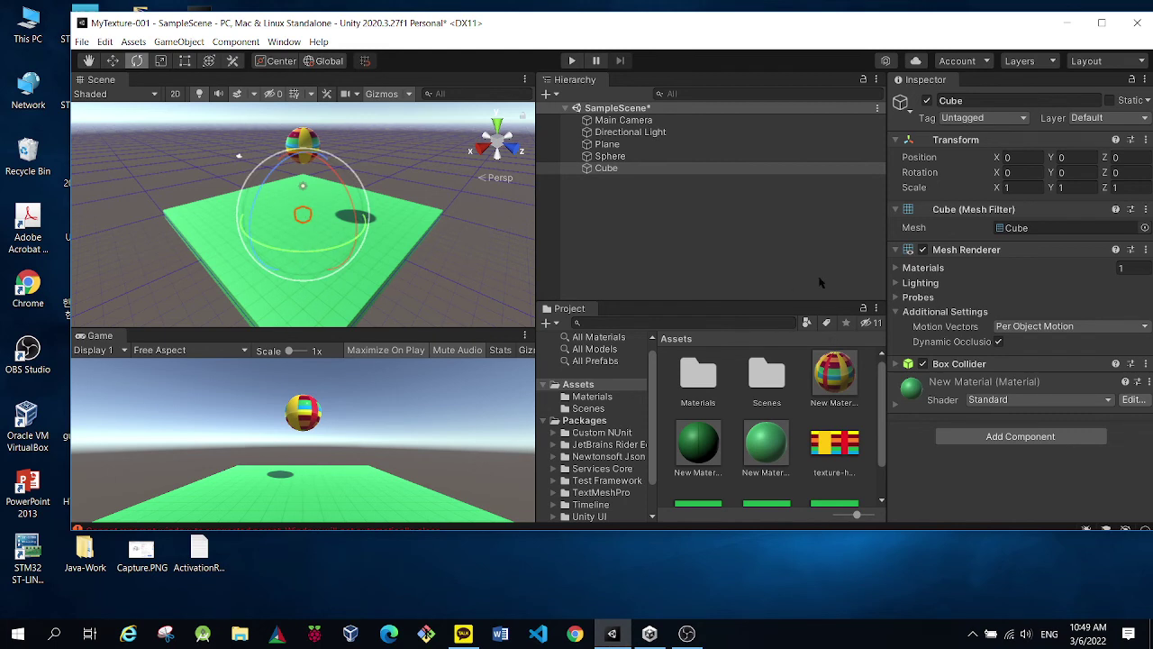
pyautogui.click(1003, 187)
pyautogui.scroll(5, 305, 215)
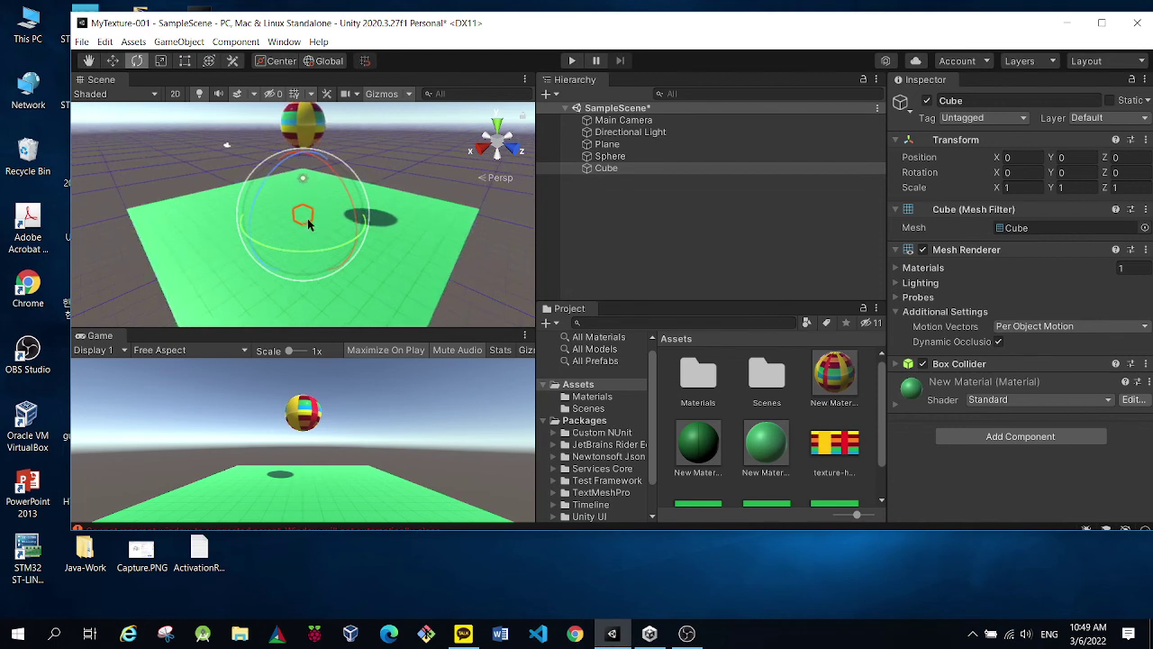
pyautogui.scroll(3, 307, 227)
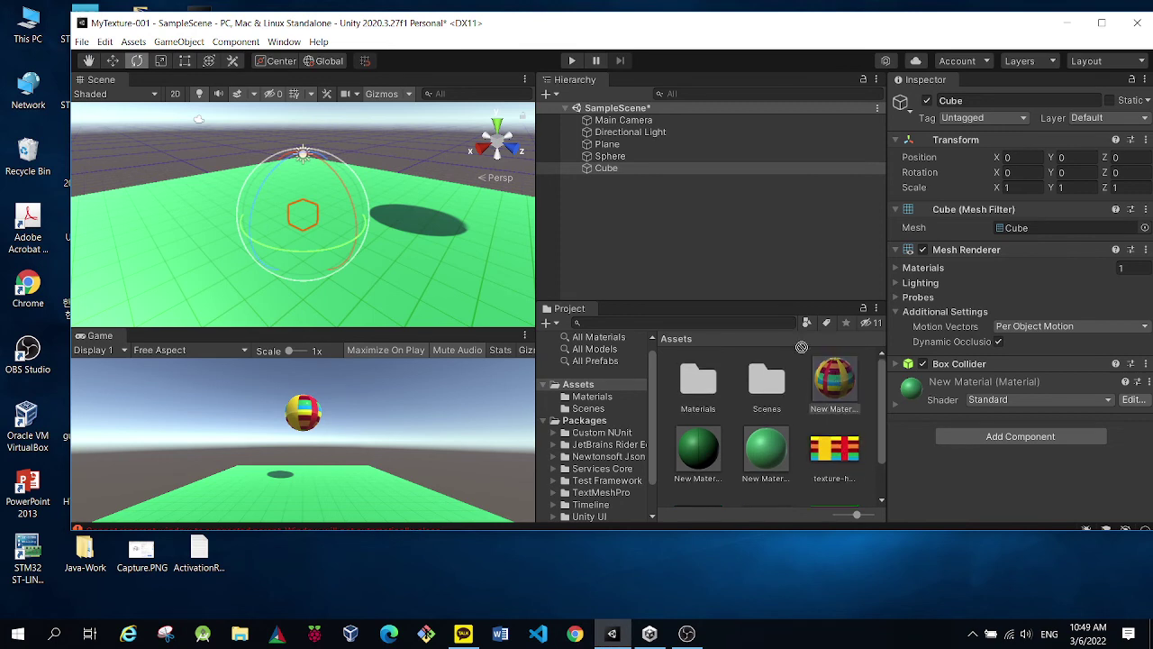
# Assign New Material 1 to the Cube, and deselect the Cube to inspect its texture without the selection outline.
pyautogui.moveTo(839, 444); pyautogui.dragTo(615, 167)
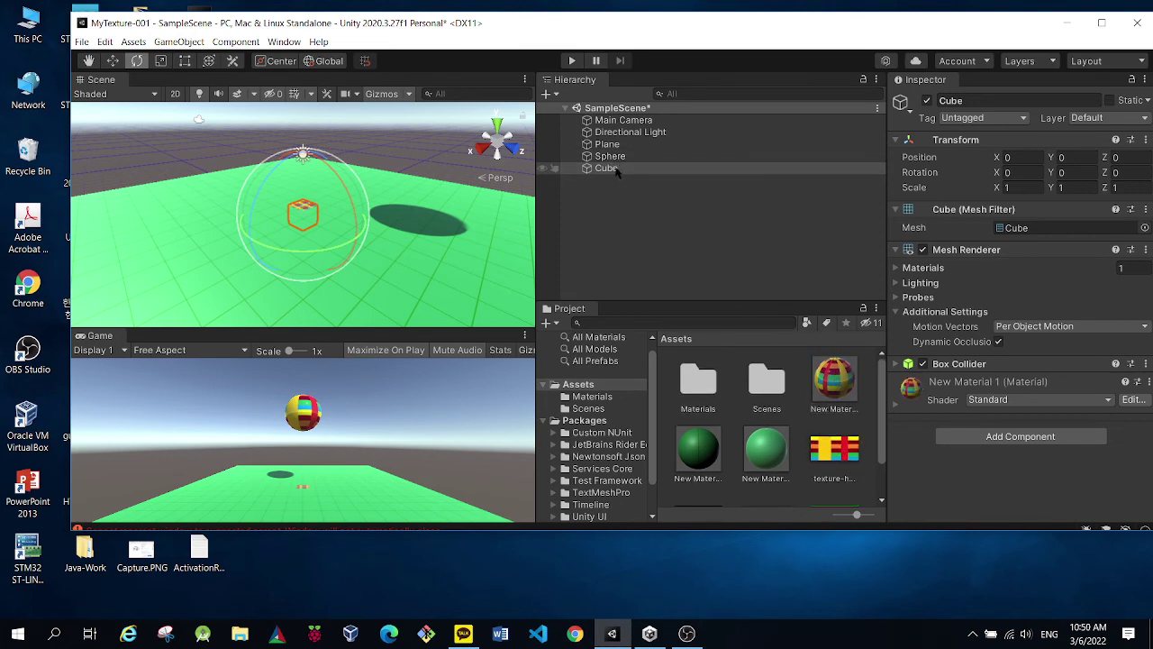
pyautogui.scroll(3, 307, 214)
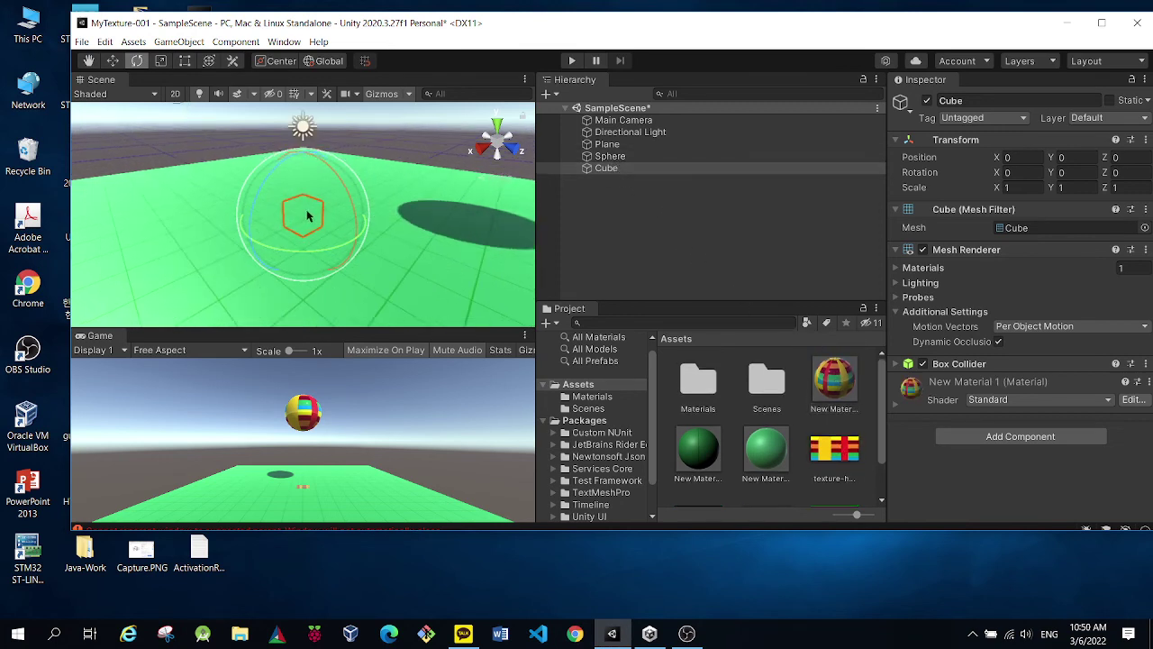
pyautogui.scroll(3, 282, 473)
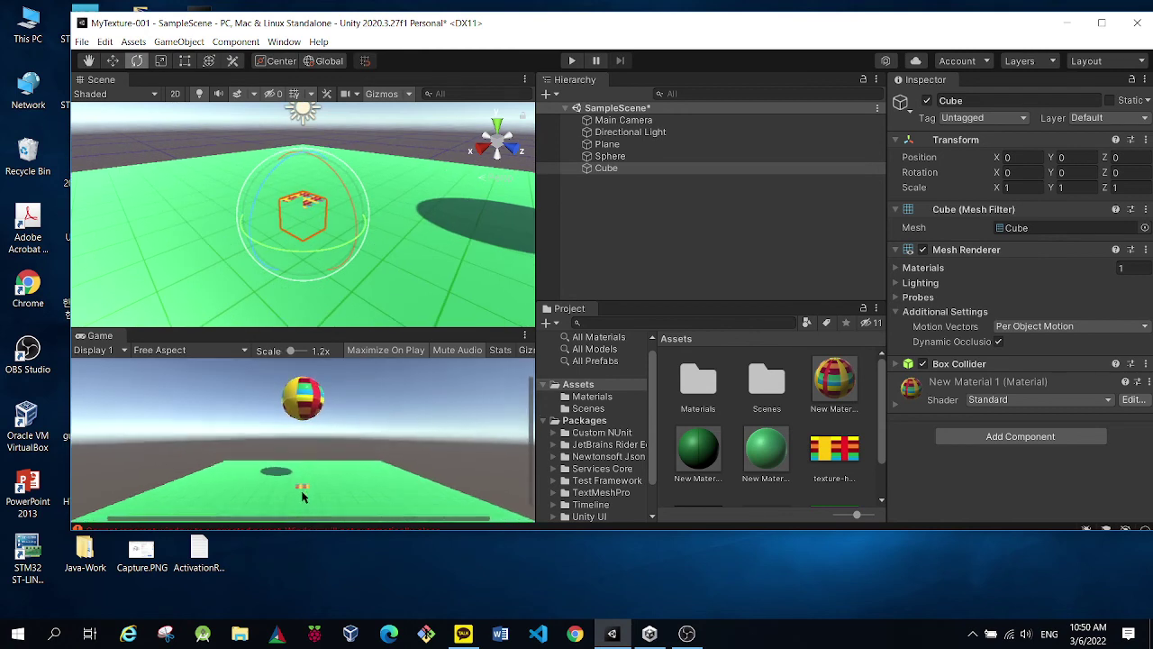
pyautogui.moveTo(324, 214)
pyautogui.keyDown('alt'); pyautogui.mouseDown()
pyautogui.moveTo(307, 213)
pyautogui.moveTo(307, 232)
pyautogui.moveTo(314, 216)
pyautogui.mouseUp(); pyautogui.keyUp('alt')
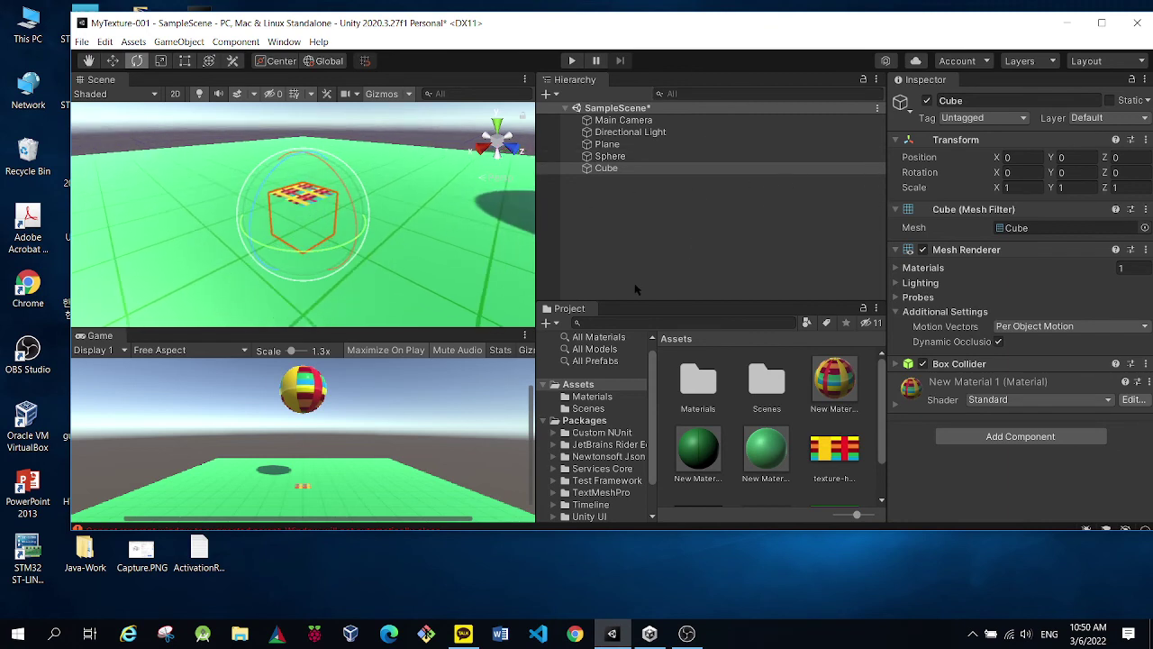
pyautogui.click(607, 231)
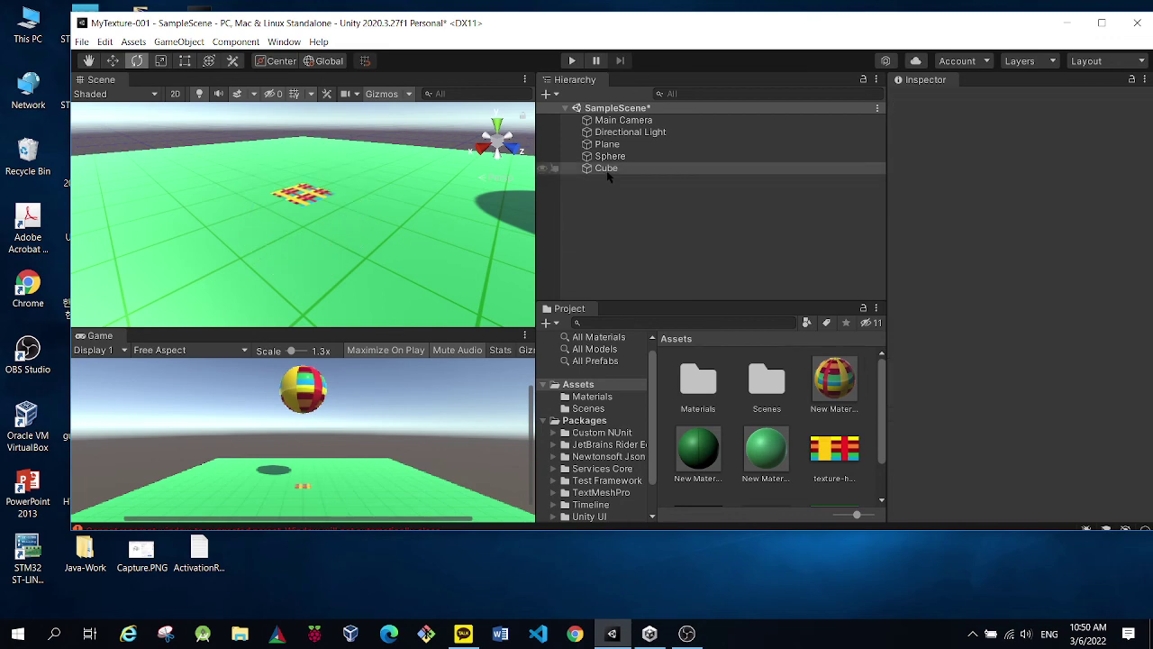
pyautogui.click(607, 169)
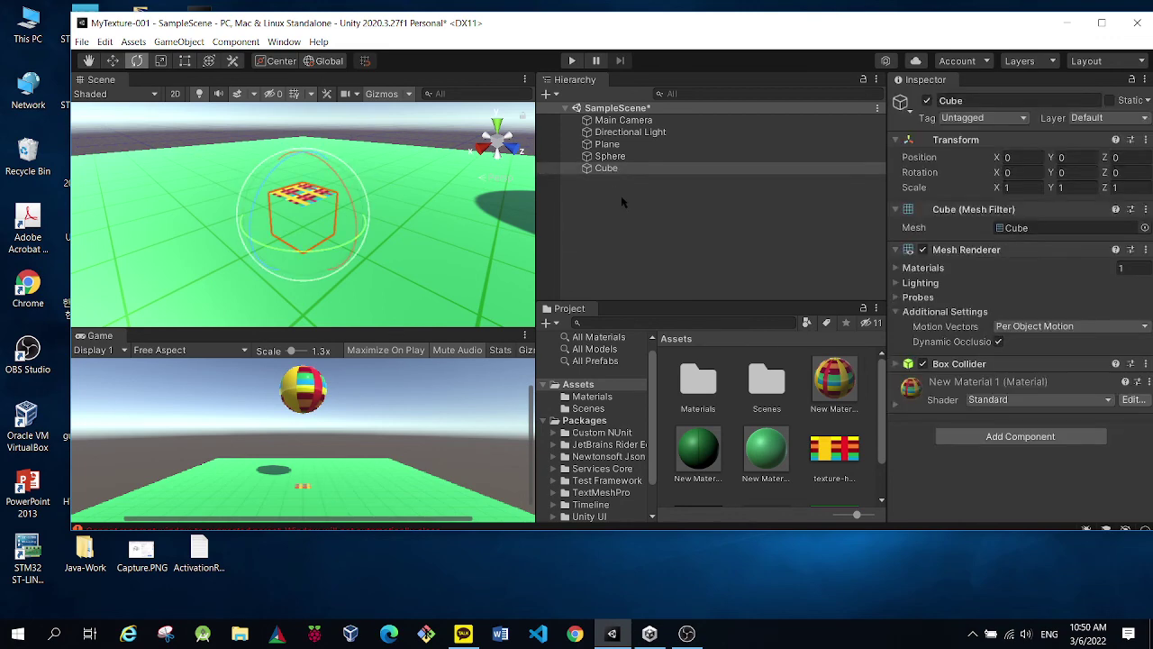
pyautogui.keyDown('ctrl'); pyautogui.click(616, 169); pyautogui.keyUp('ctrl')
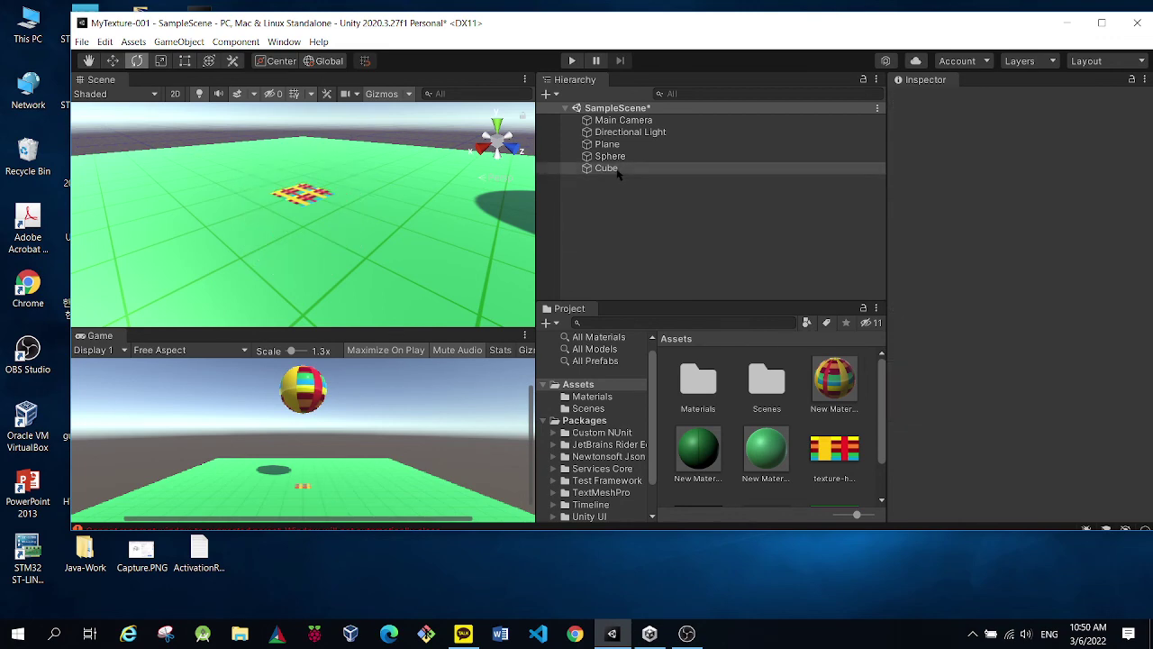
pyautogui.click(617, 169)
pyautogui.click(648, 228)
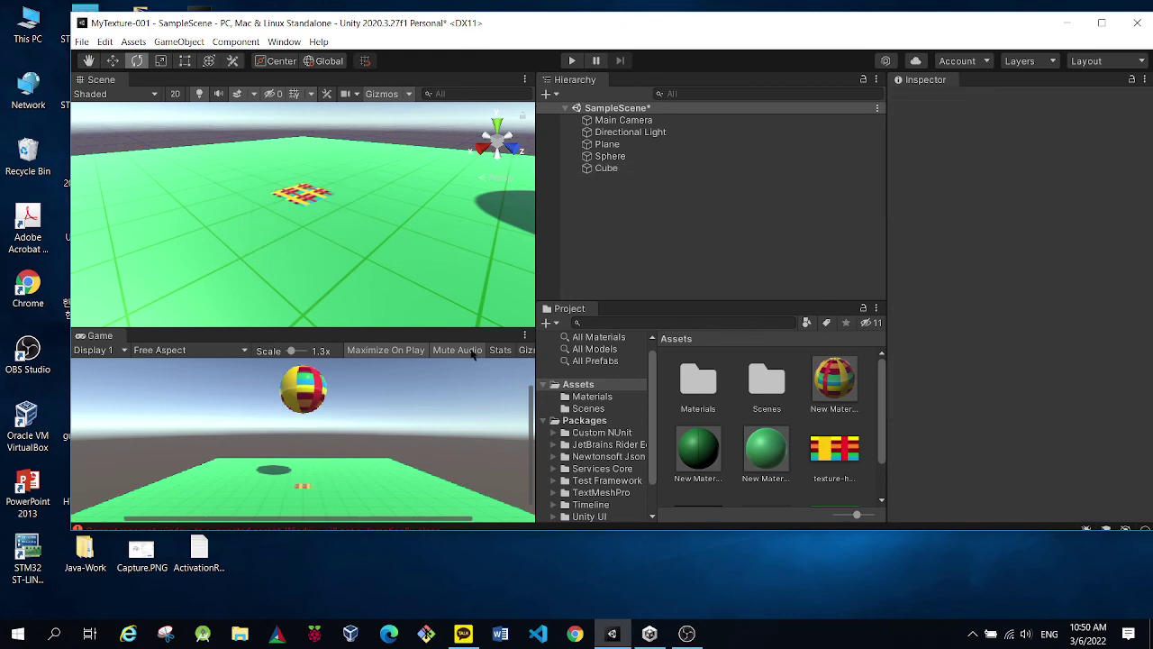
# Run the scene in Play mode to view the textured objects, and stop it.
pyautogui.click(571, 61)
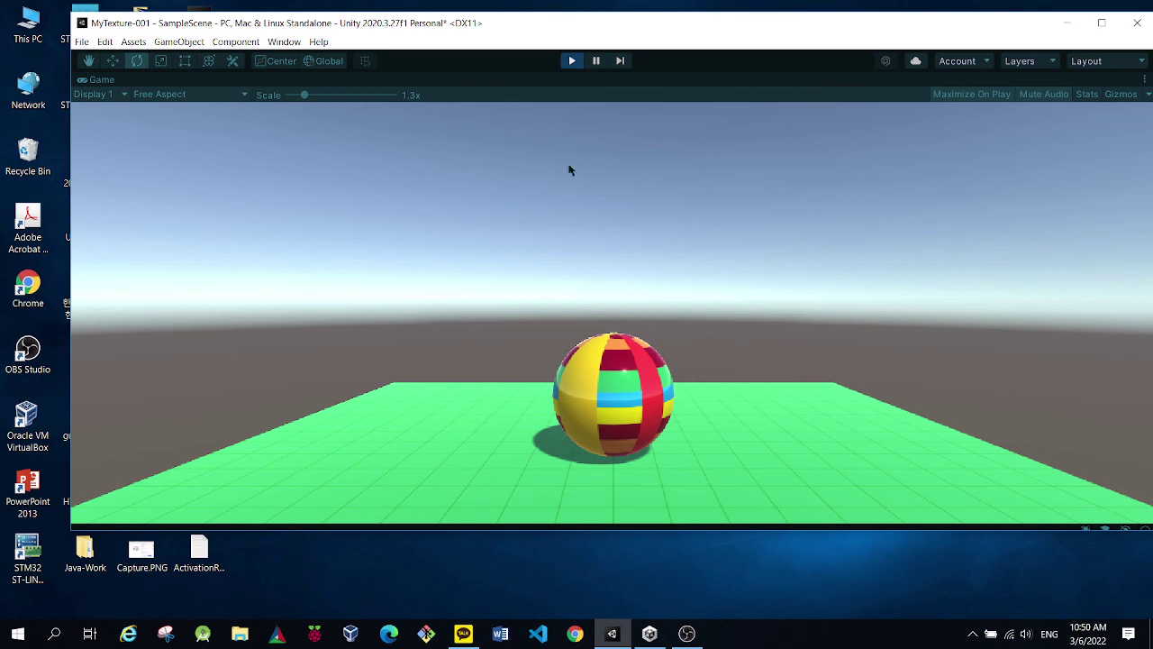
pyautogui.moveTo(285, 28); pyautogui.dragTo(267, 17)
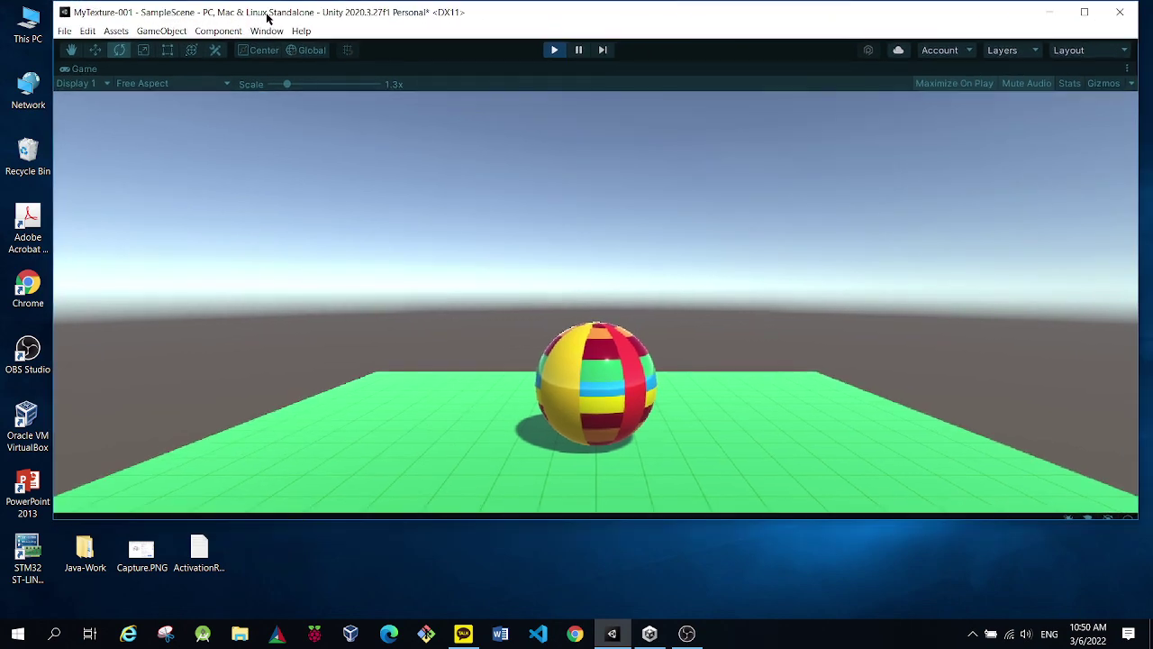
pyautogui.click(554, 50)
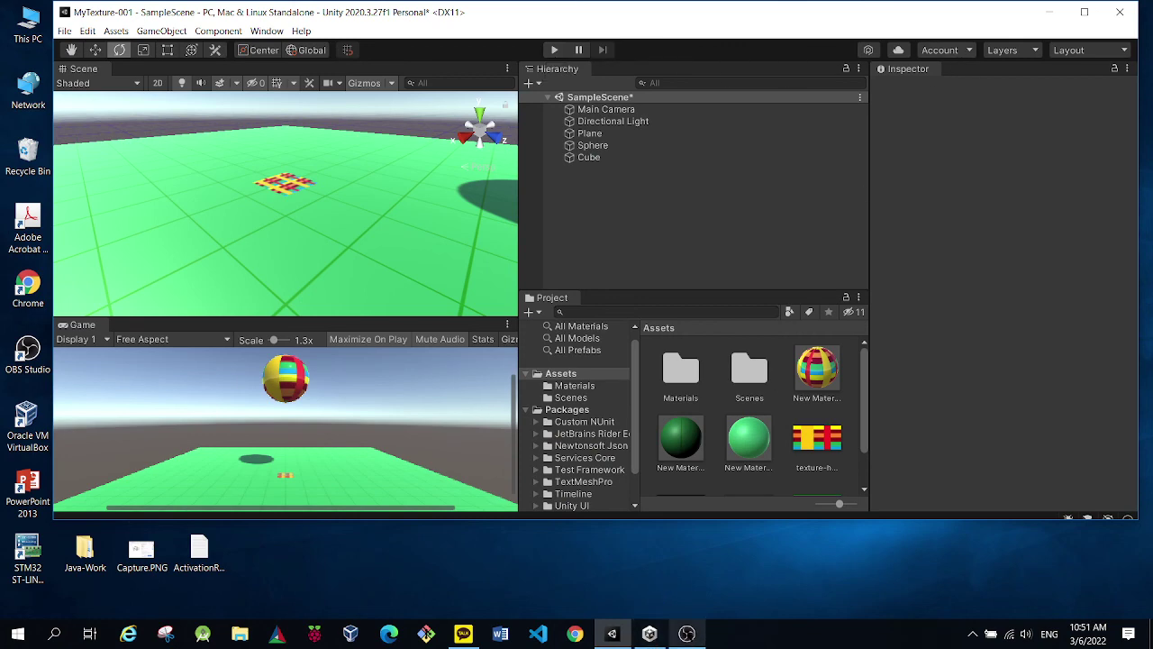
pyautogui.click(686, 634)
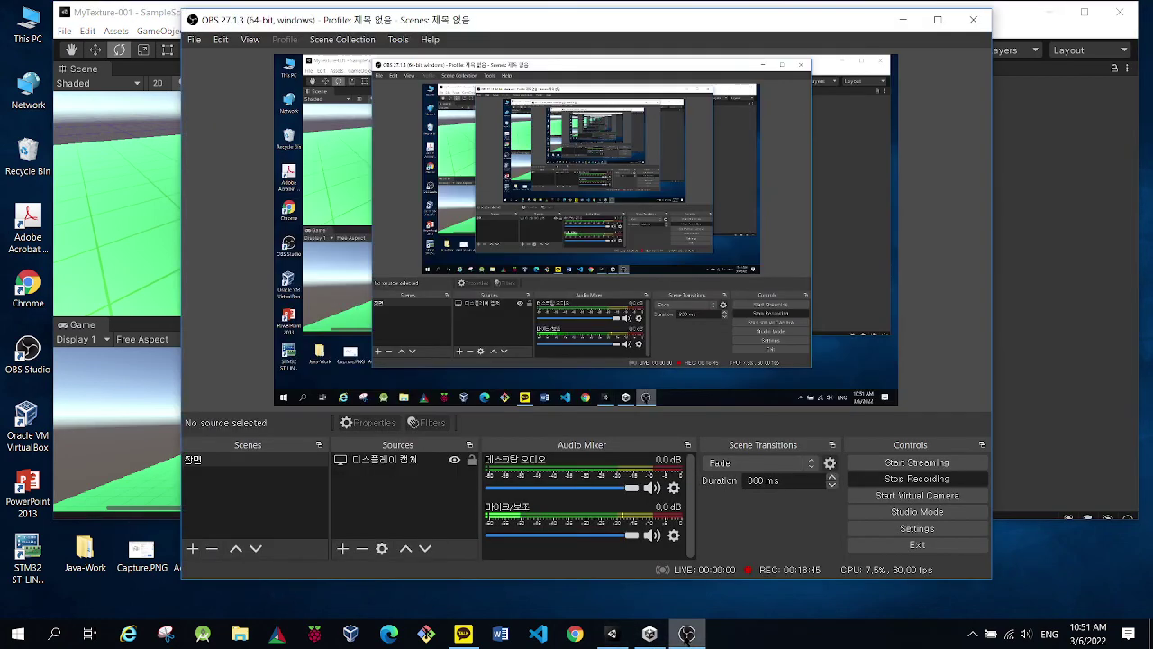